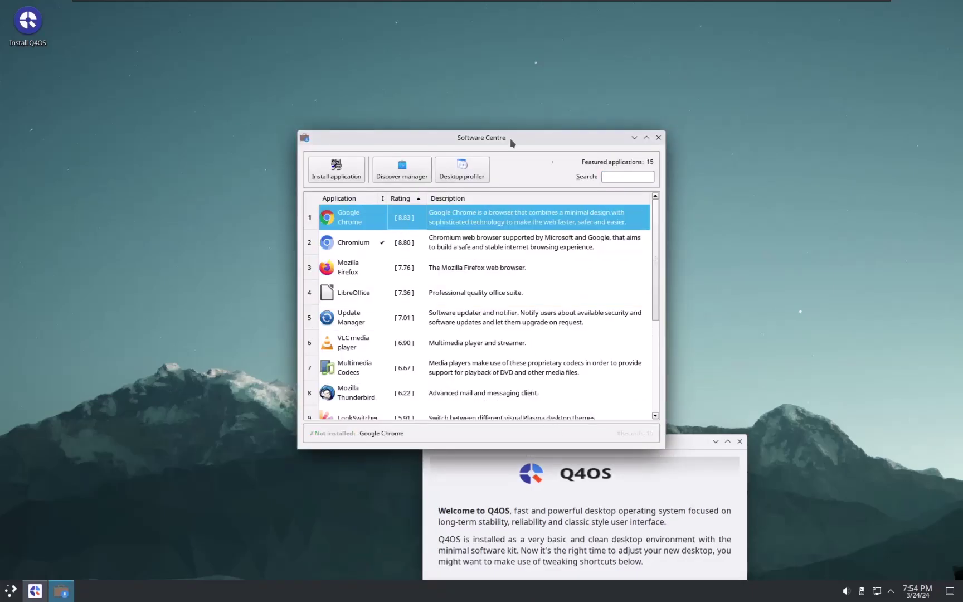
Look through the featured applications in the Software Centre and close its window
{"action": "scroll", "coordinate": [487, 317], "scroll_direction": "down", "scroll_amount": 3}
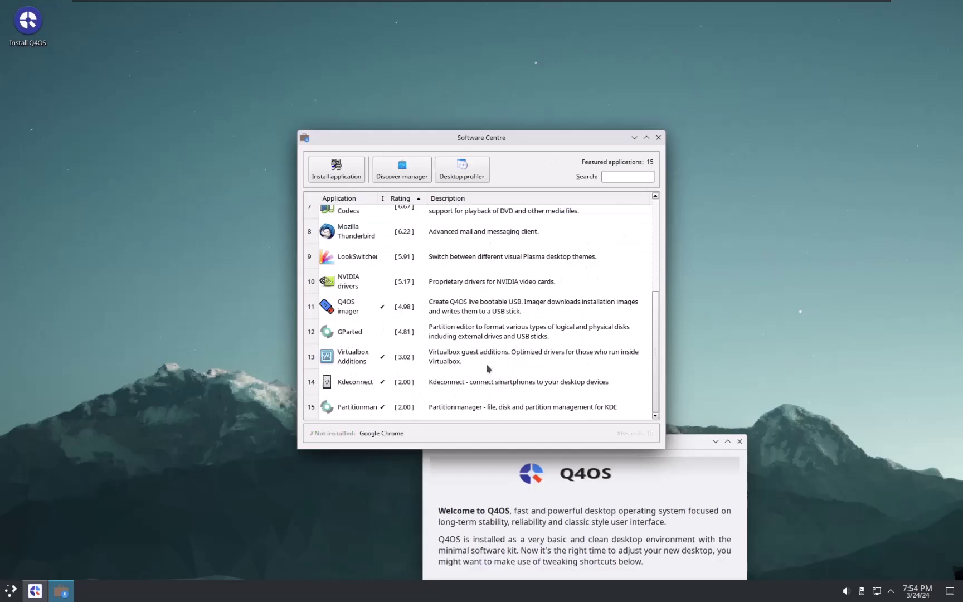
{"action": "scroll", "coordinate": [467, 349], "scroll_direction": "up", "scroll_amount": 3}
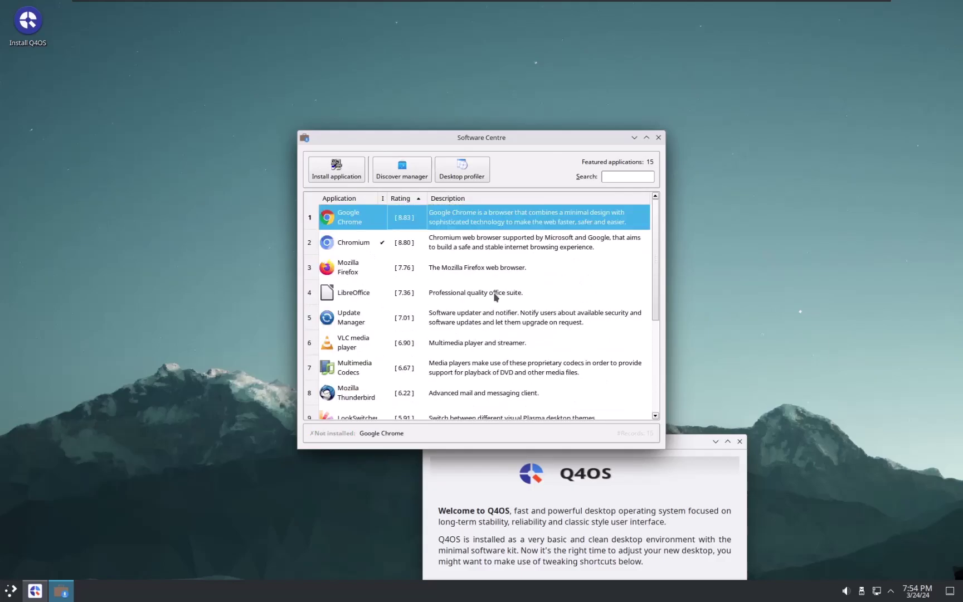
{"action": "left_click", "coordinate": [659, 137]}
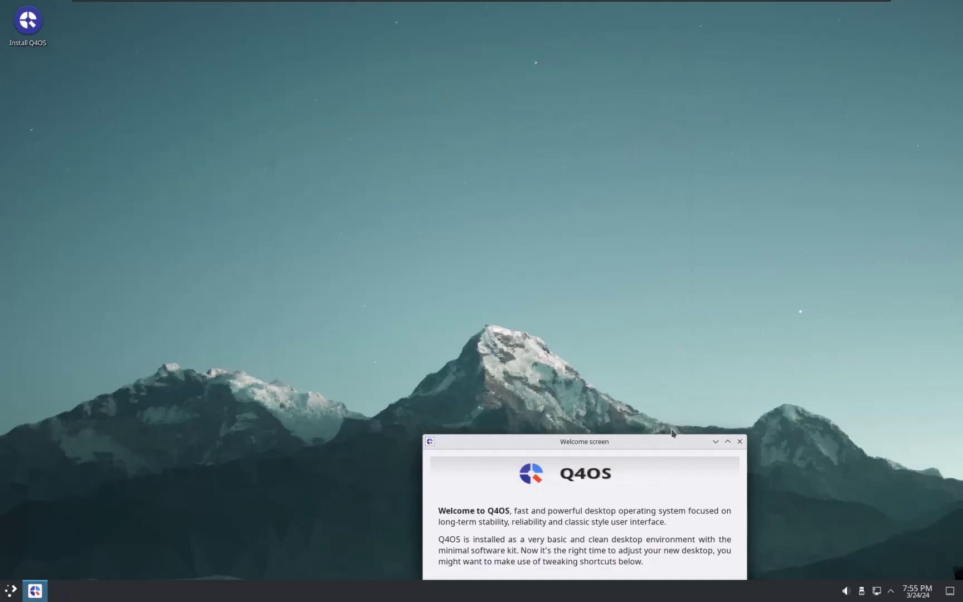
Start the Q4OS installer and accept American English with the Europe region and Brussels time zone
{"action": "left_click", "coordinate": [708, 237]}
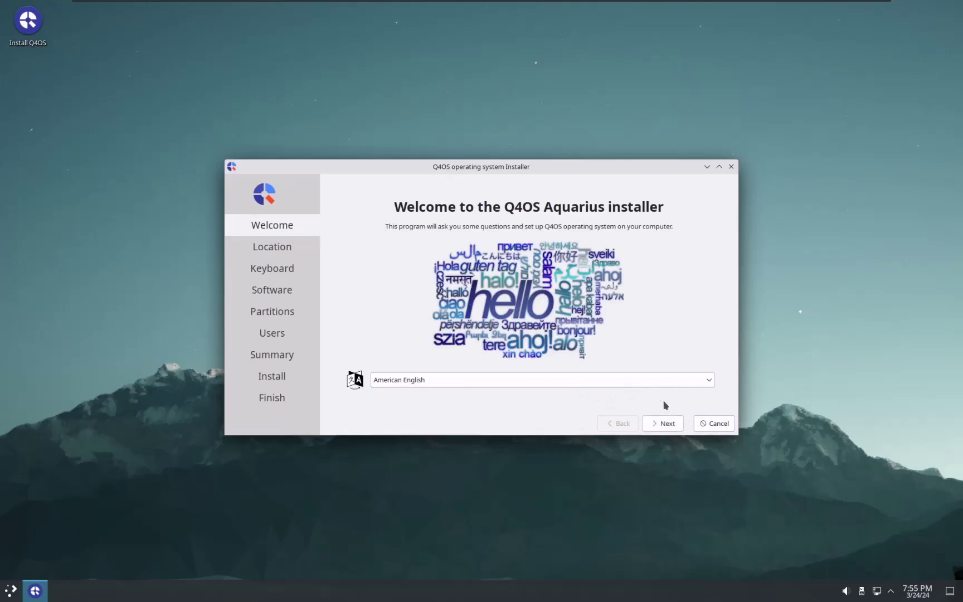
{"action": "key", "text": "Return"}
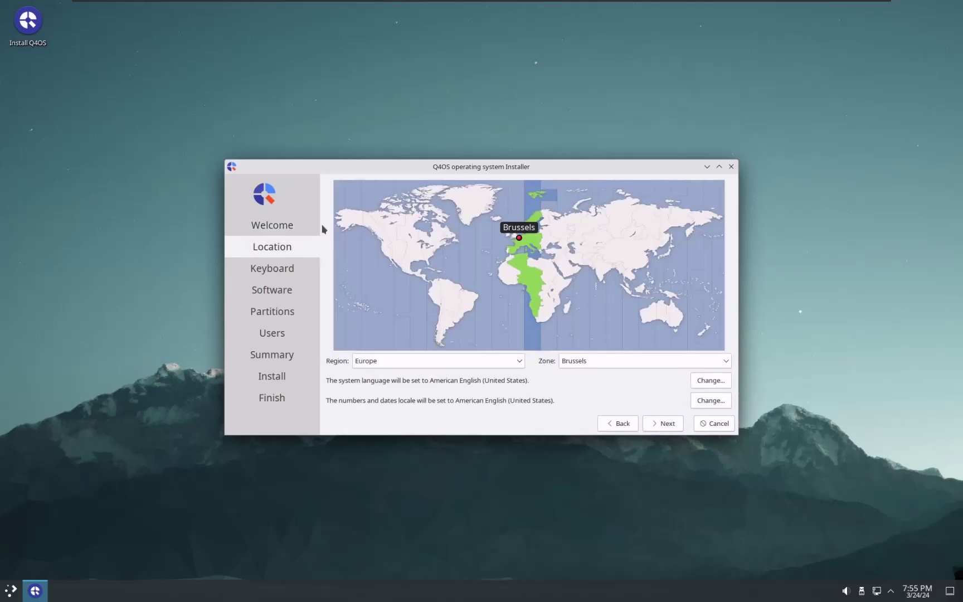
{"action": "left_click", "coordinate": [667, 424]}
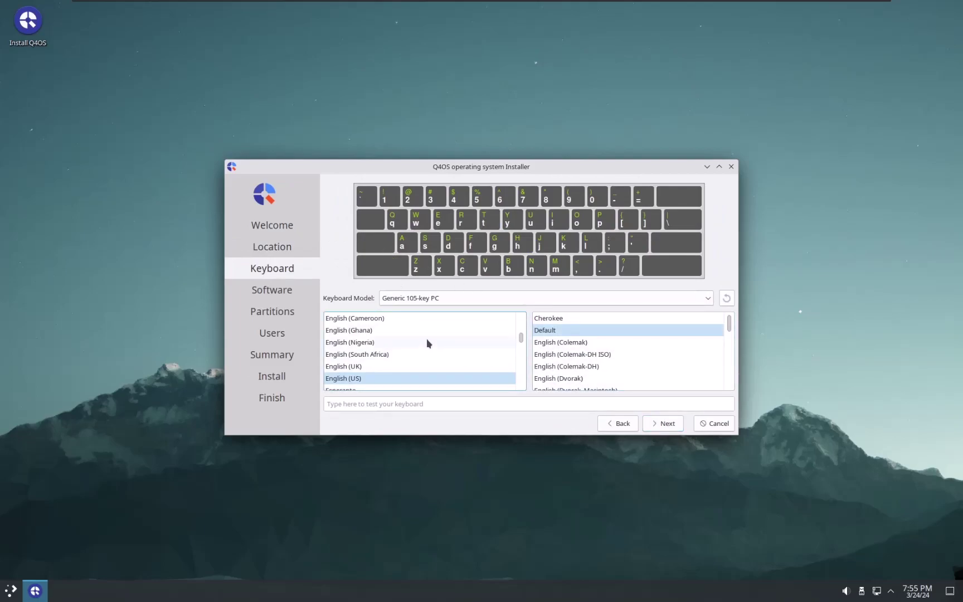
Choose the Belgian keyboard layout with the Default variant and continue to the software selection
{"action": "scroll", "coordinate": [512, 362], "scroll_direction": "up", "scroll_amount": 10}
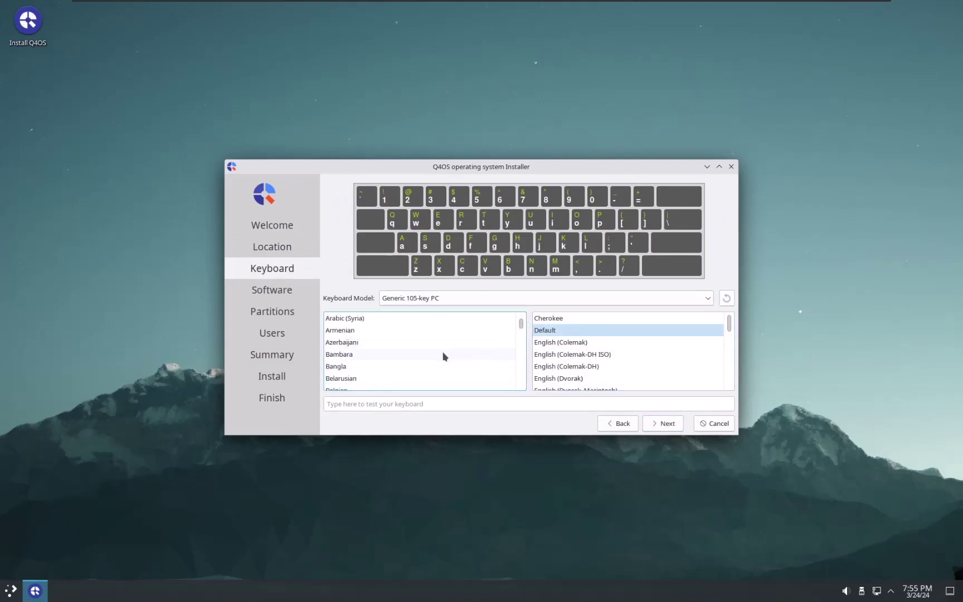
{"action": "left_click_drag", "start_coordinate": [522, 325], "coordinate": [519, 333]}
{"action": "left_click", "coordinate": [394, 318]}
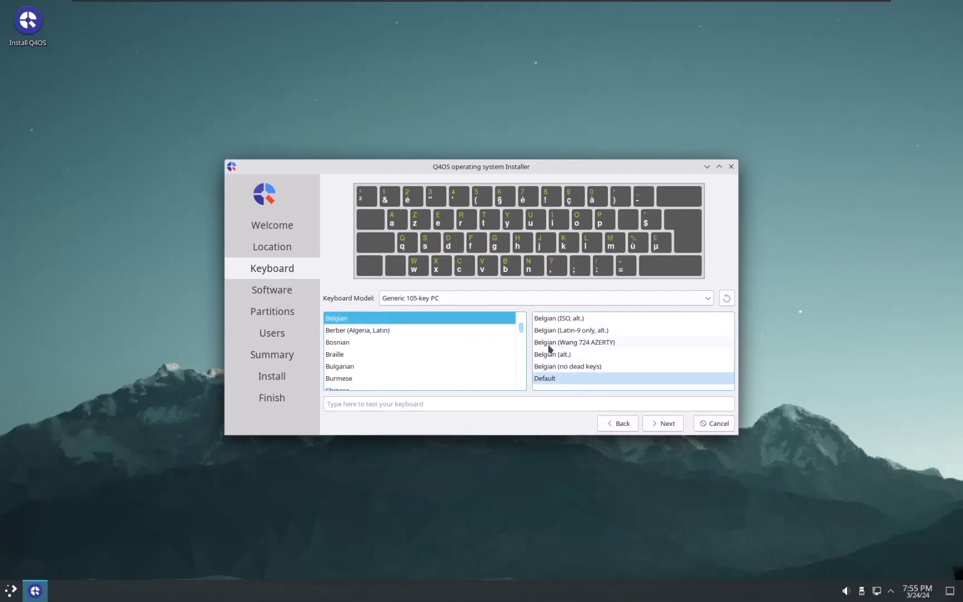
{"action": "left_click", "coordinate": [660, 423]}
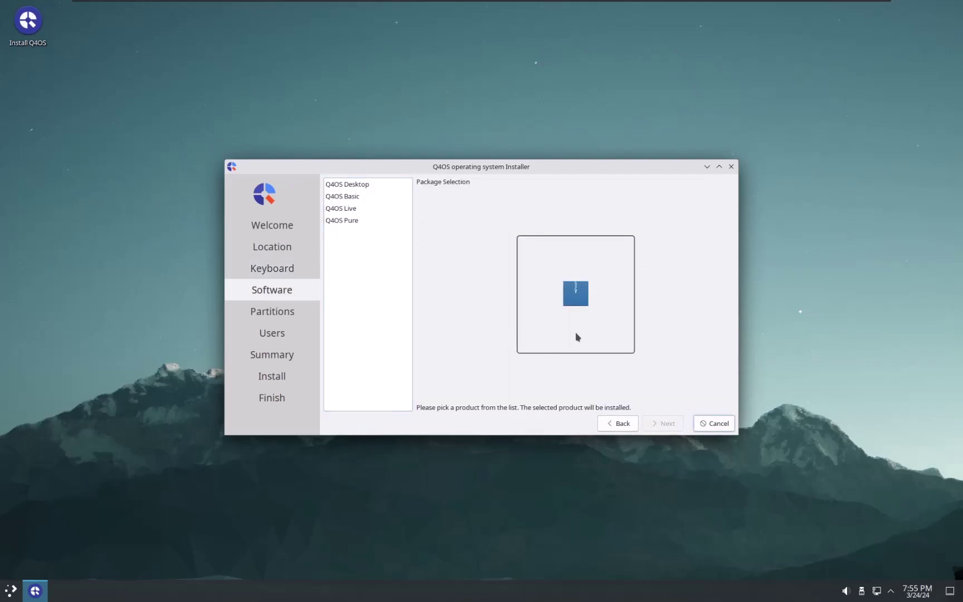
Select the Q4OS Desktop profile and set partitioning to erase the 100 GiB VMware disk, keeping swap with hibernate
{"action": "left_click", "coordinate": [350, 196]}
{"action": "left_click", "coordinate": [349, 185]}
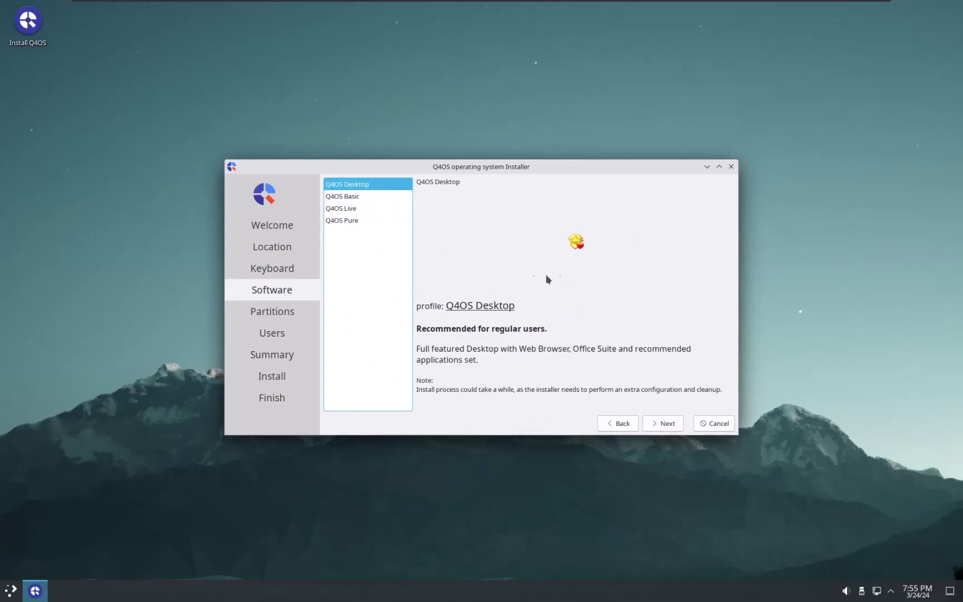
{"action": "left_click", "coordinate": [662, 424]}
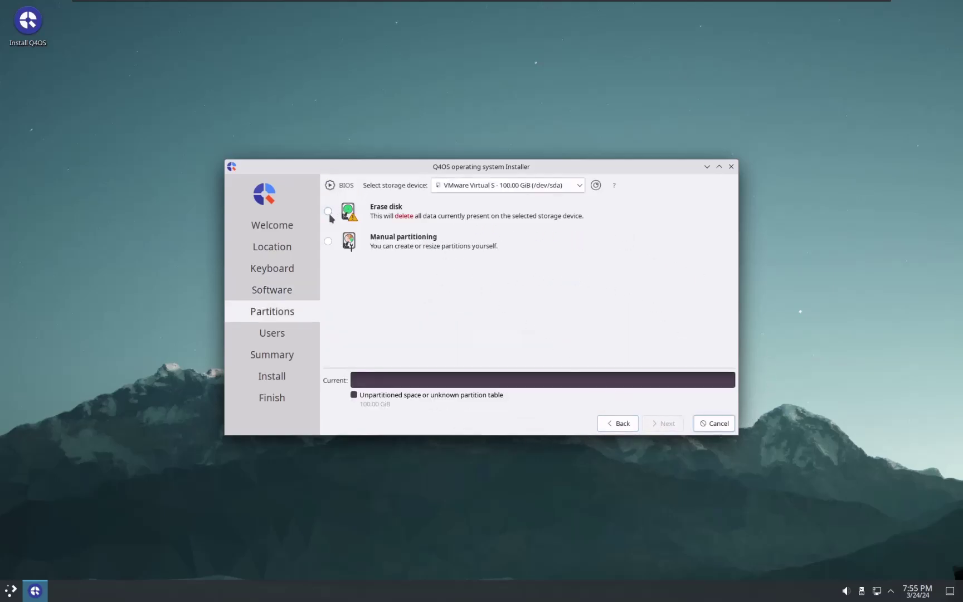
{"action": "left_click", "coordinate": [328, 212]}
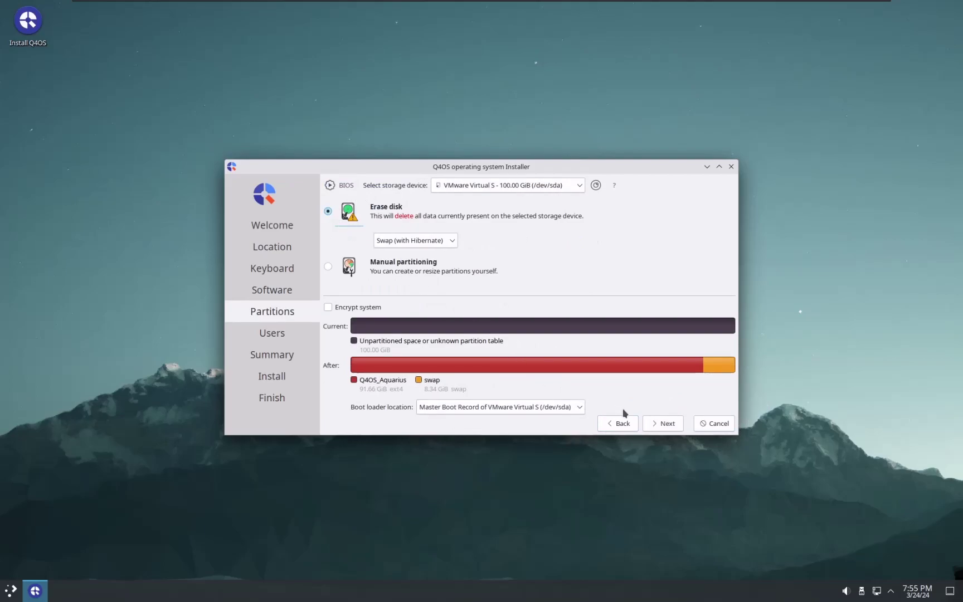
{"action": "left_click", "coordinate": [655, 425]}
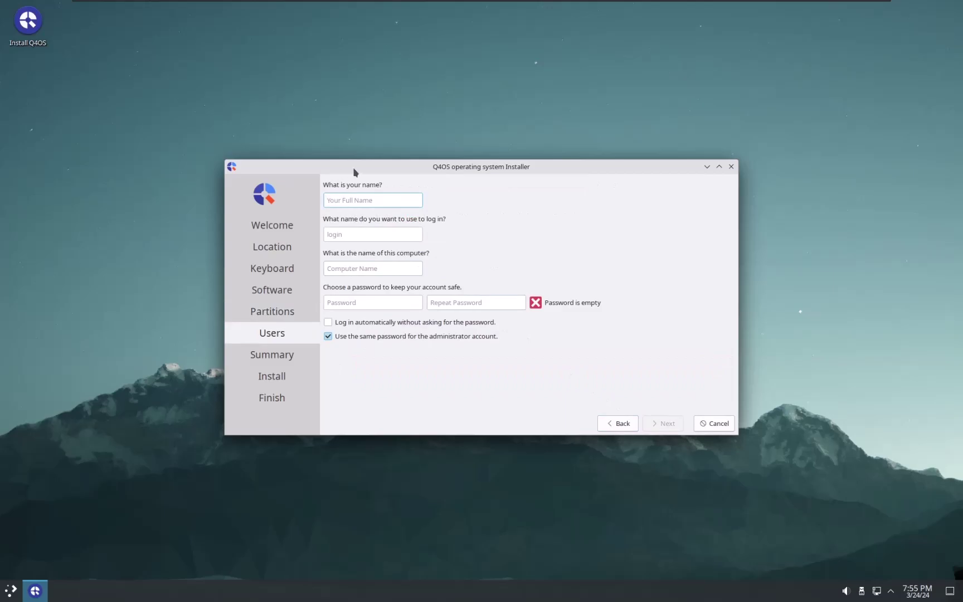
Enter the full name and a shortened login name for the new user account
{"action": "type", "text": "The Windows Hero"}
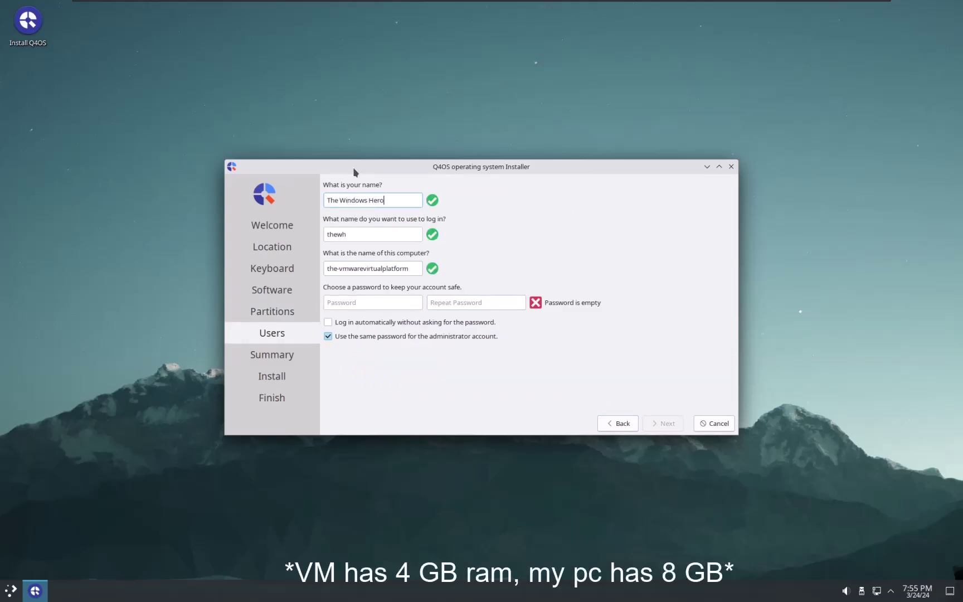
{"action": "left_click", "coordinate": [375, 236]}
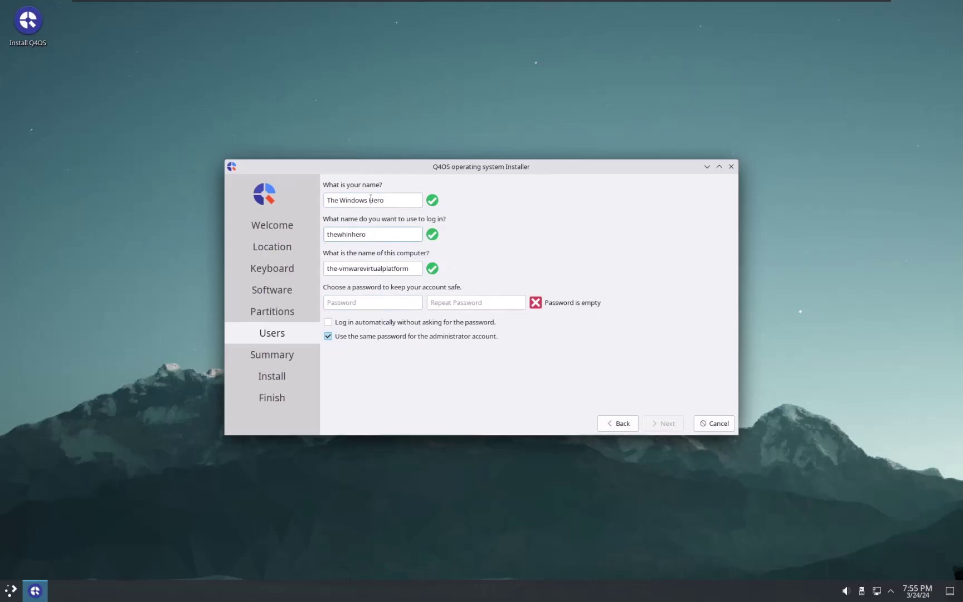
{"action": "key", "text": "BackSpace"}
Enter the account password and its repetition, keeping the suggested computer name
{"action": "key", "text": "Tab"}
{"action": "key", "text": "Tab"}
{"action": "type", "text": "t"}
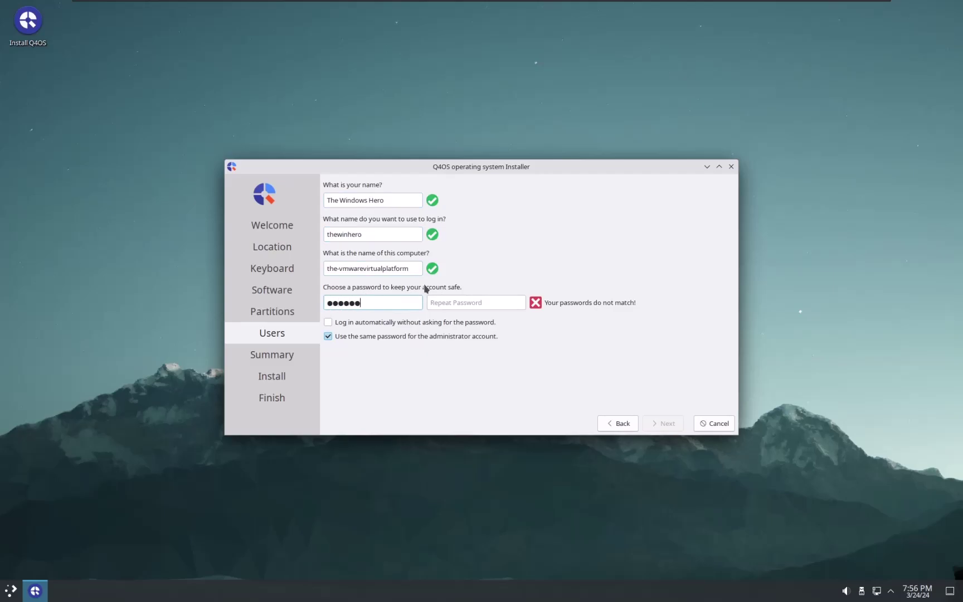
{"action": "left_click", "coordinate": [469, 303]}
{"action": "type", "text": "t"}
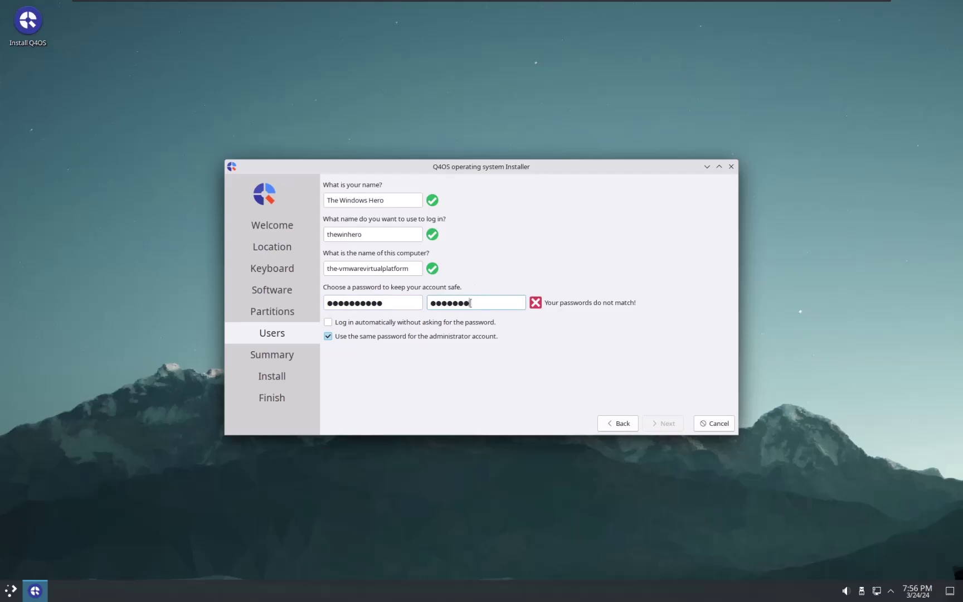
{"action": "key", "text": "BackSpace"}
{"action": "key", "text": "BackSpace"}
{"action": "key", "text": "BackSpace"}
{"action": "key", "text": "BackSpace"}
{"action": "key", "text": "BackSpace"}
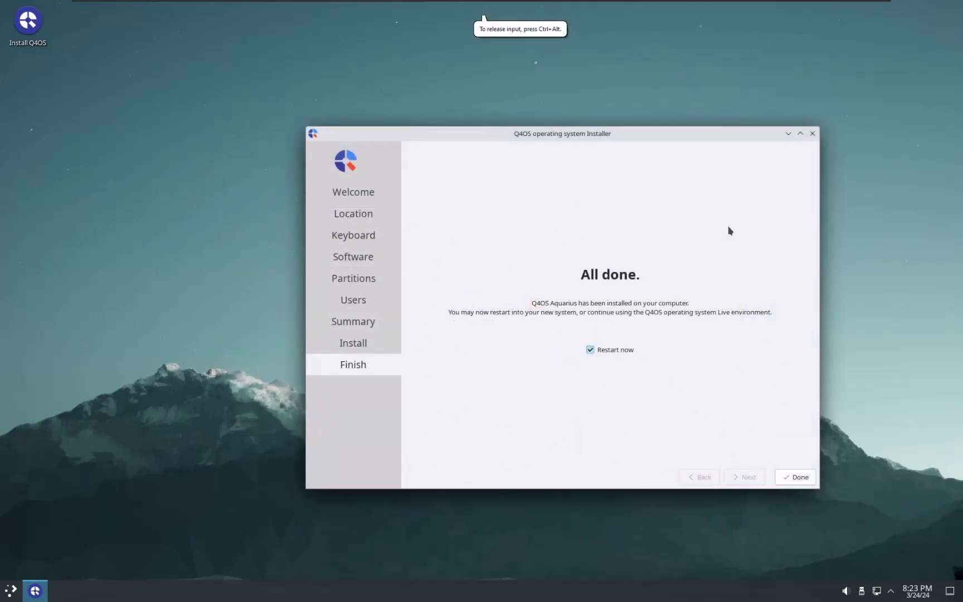
Finish the installer with Restart now enabled, and reboot the virtual machine without the live medium
{"action": "left_click", "coordinate": [795, 477]}
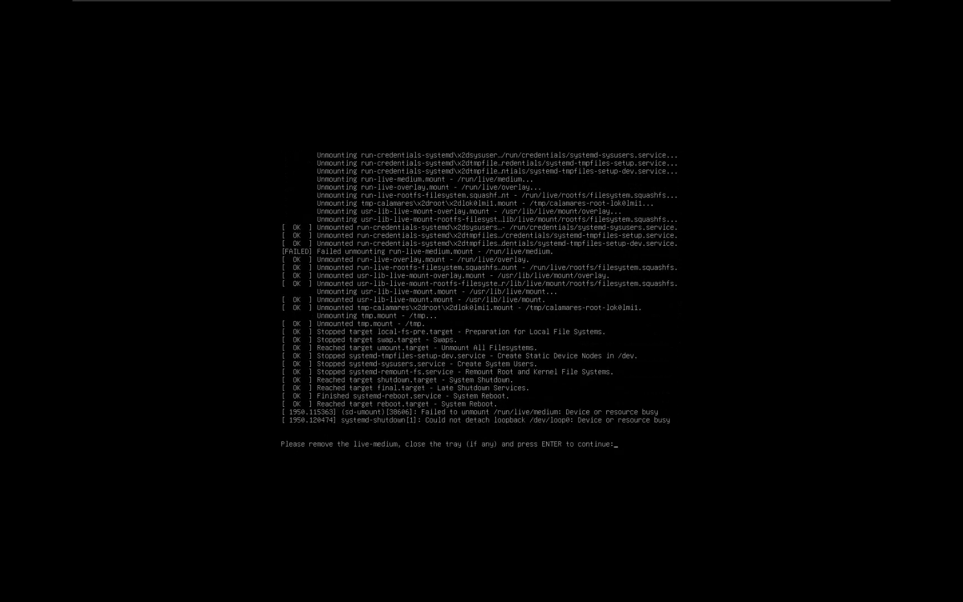
{"action": "mouse_move", "coordinate": [418, 2]}
{"action": "left_click", "coordinate": [164, 6]}
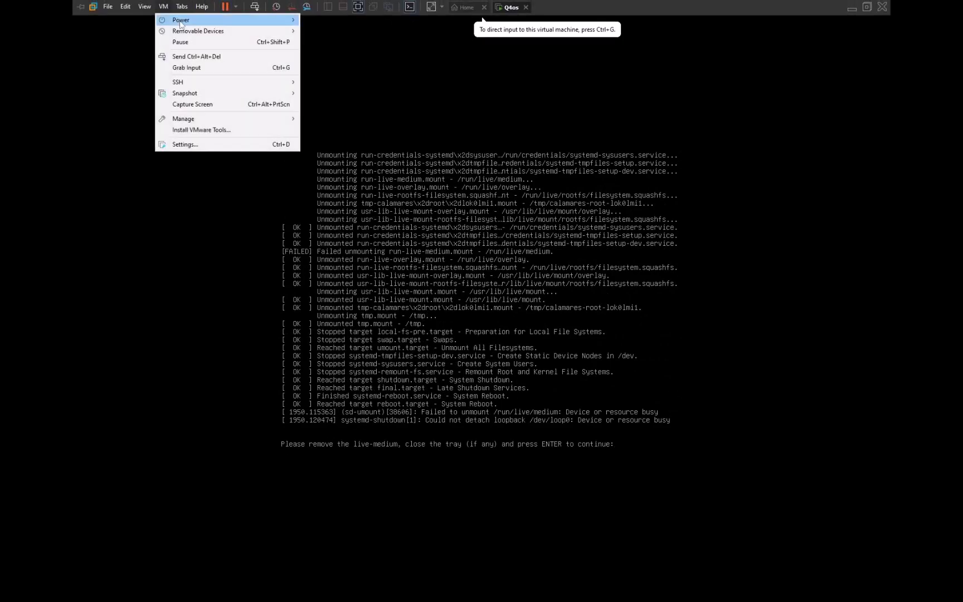
{"action": "mouse_move", "coordinate": [234, 31]}
{"action": "mouse_move", "coordinate": [414, 34]}
{"action": "left_click", "coordinate": [484, 19]}
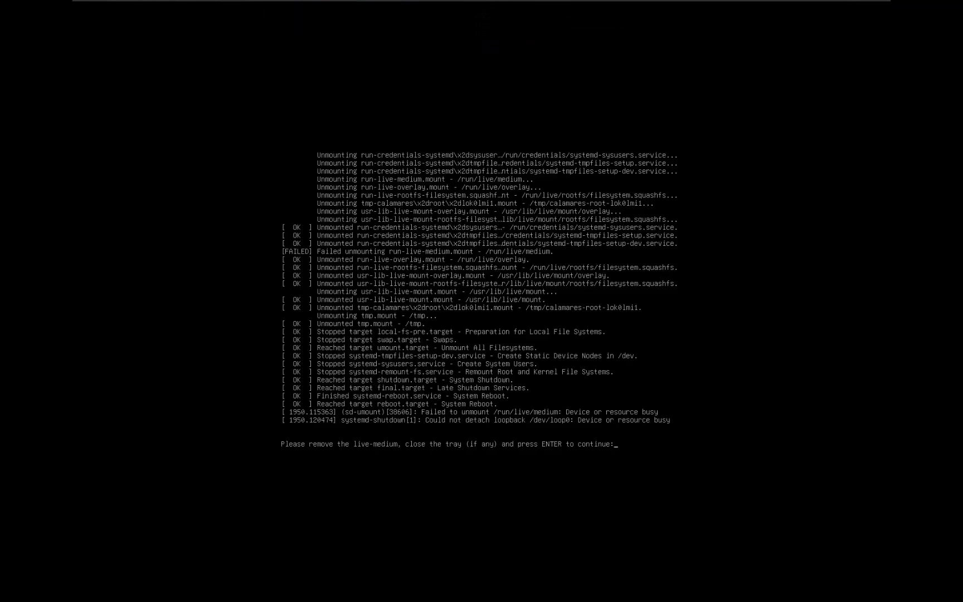
{"action": "left_click", "coordinate": [307, 148]}
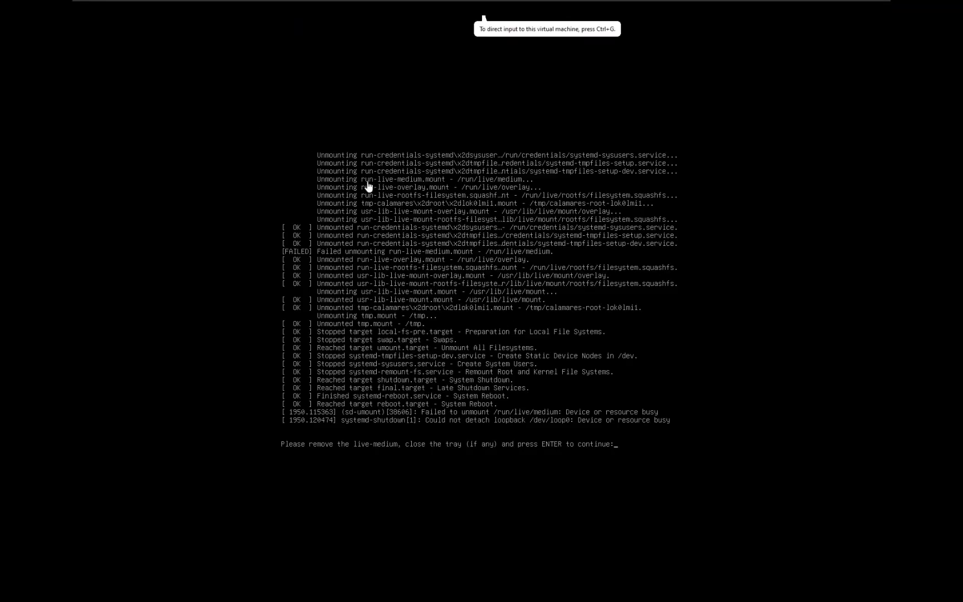
{"action": "left_click", "coordinate": [230, 6]}
{"action": "left_click", "coordinate": [245, 100]}
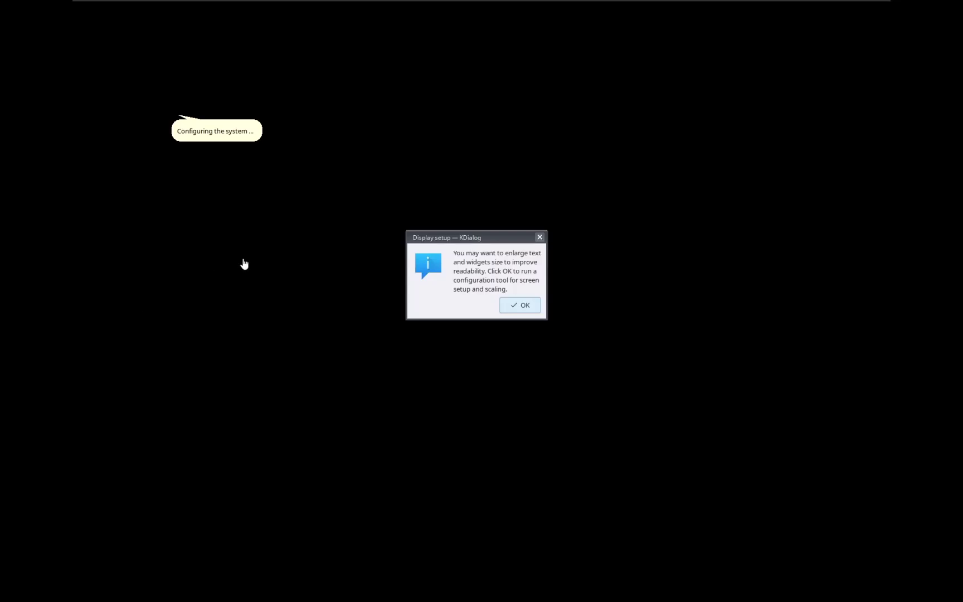
Accept the display setup prompt and complete the first-run screen configuration of the installed system
{"action": "left_click", "coordinate": [520, 305]}
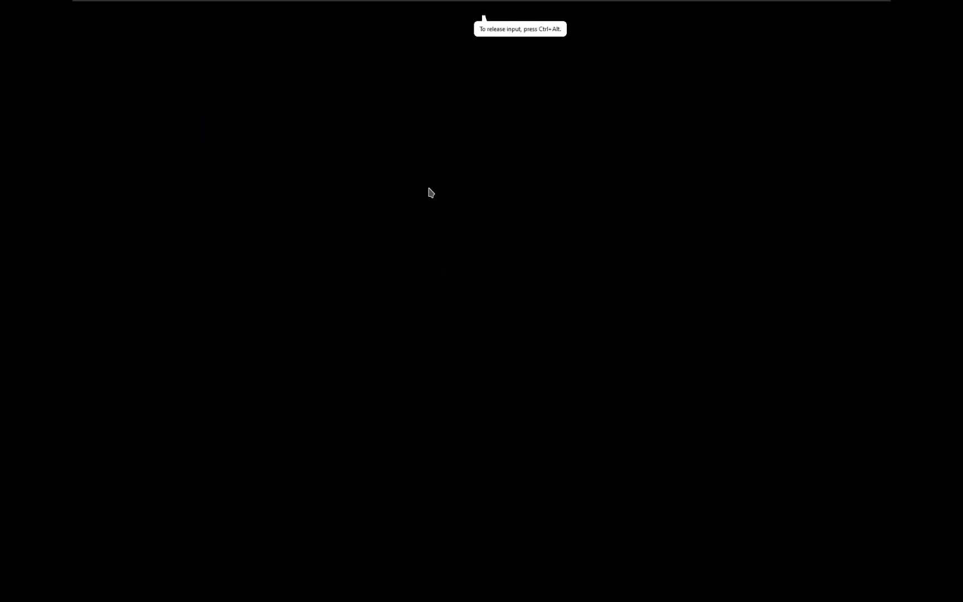
{"action": "left_click", "coordinate": [479, 304]}
{"action": "left_click", "coordinate": [474, 268]}
{"action": "left_click", "coordinate": [558, 432]}
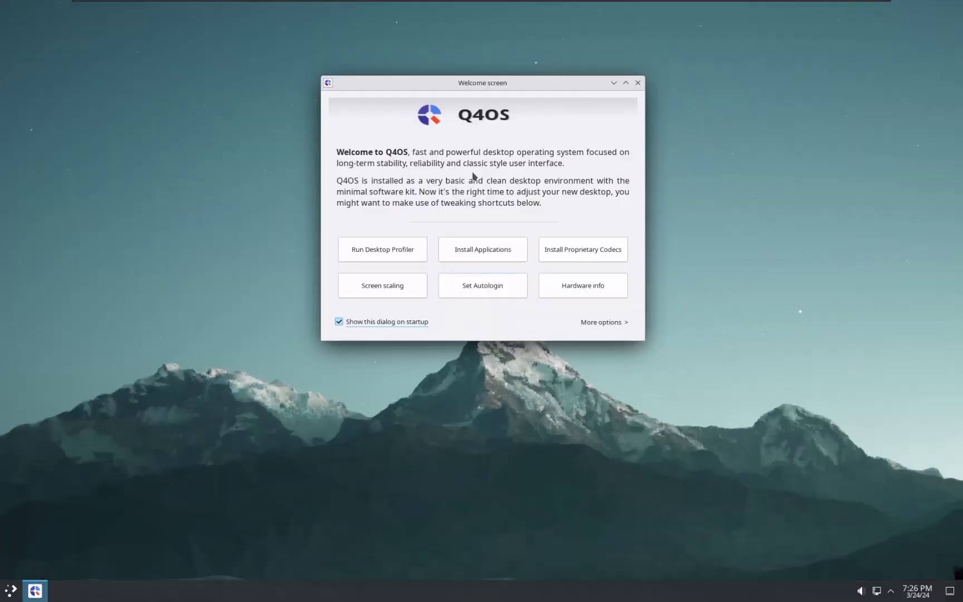
Open the Software Centre from the welcome screen and start the Google Chrome installation through its setup wizard
{"action": "left_click_drag", "start_coordinate": [471, 82], "coordinate": [479, 136]}
{"action": "left_click", "coordinate": [388, 390]}
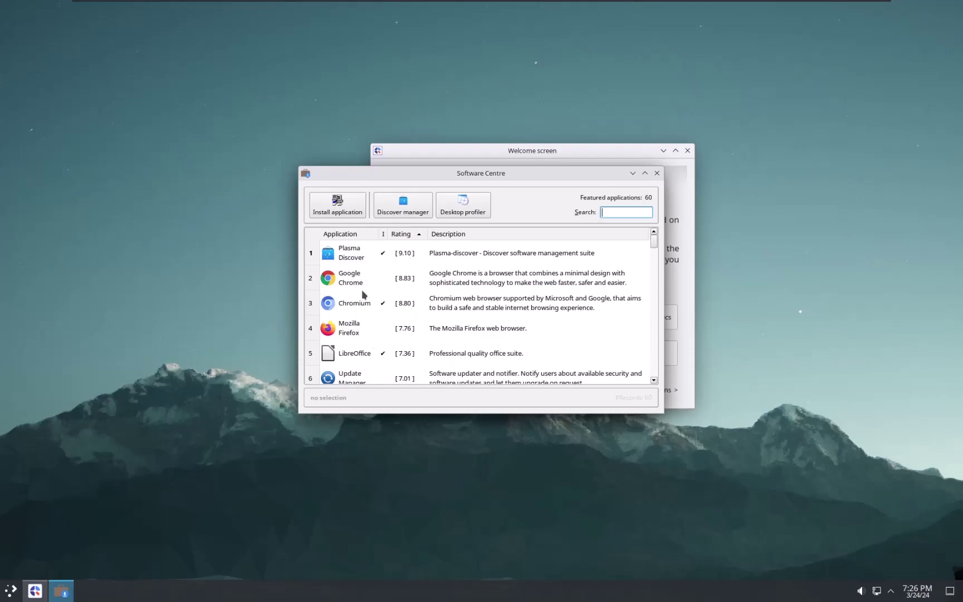
{"action": "left_click", "coordinate": [361, 285]}
{"action": "double_click", "coordinate": [452, 283]}
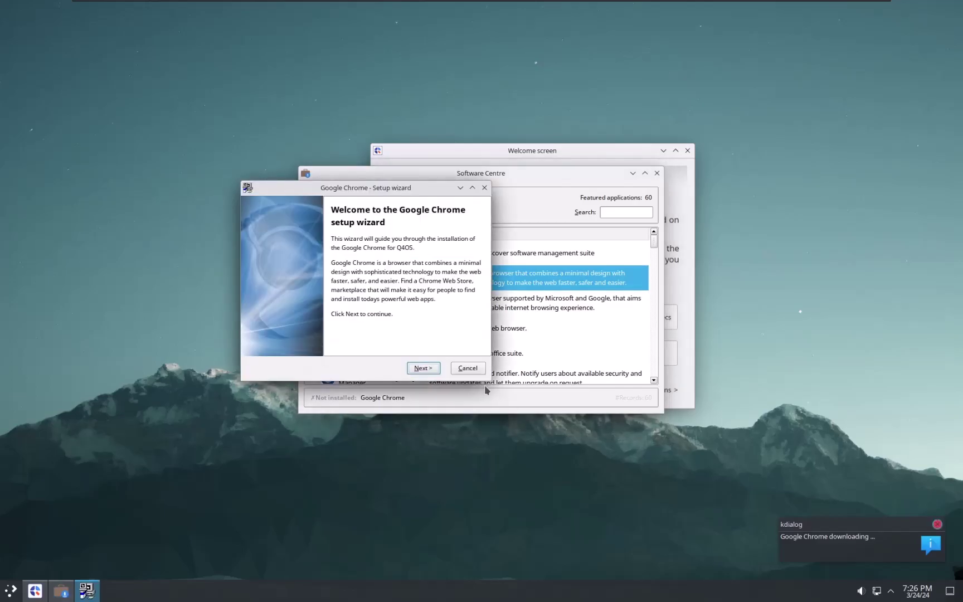
{"action": "left_click", "coordinate": [424, 368]}
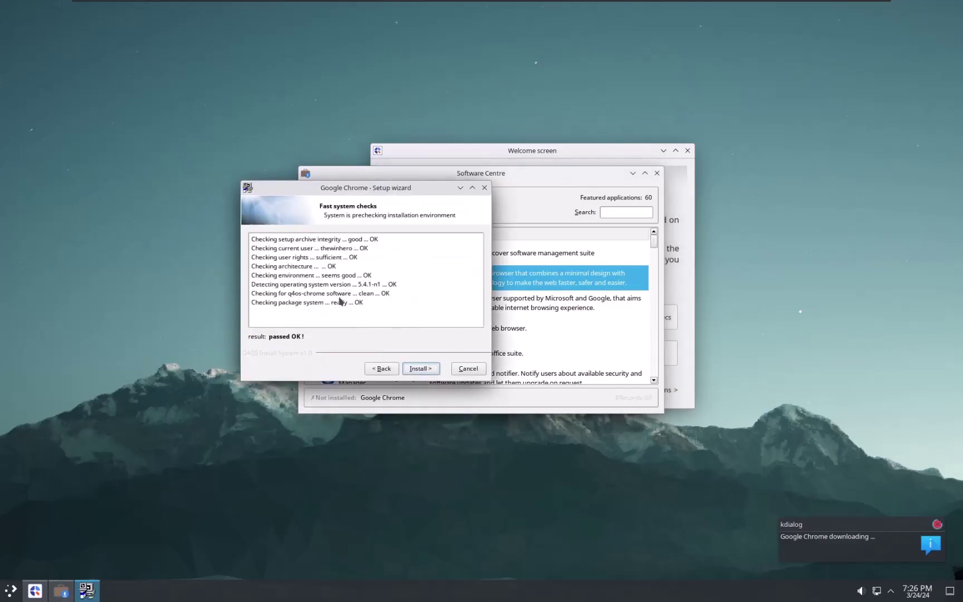
{"action": "left_click", "coordinate": [438, 372]}
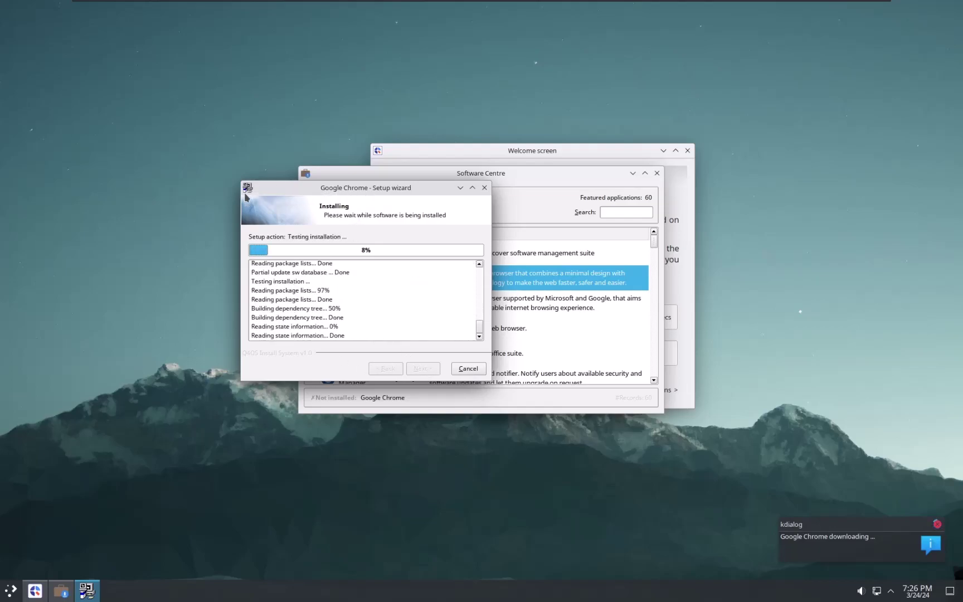
Browse the list of all installed applications and open System Monitor to view resource usage
{"action": "left_click", "coordinate": [11, 590]}
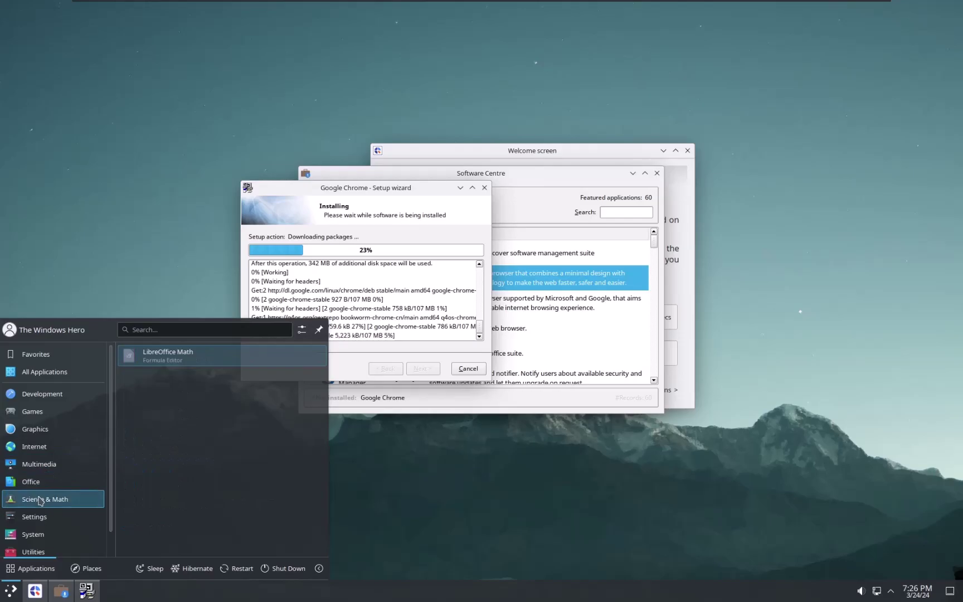
{"action": "mouse_move", "coordinate": [52, 376]}
{"action": "scroll", "coordinate": [190, 490], "scroll_direction": "down", "scroll_amount": 3}
{"action": "scroll", "coordinate": [189, 489], "scroll_direction": "down", "scroll_amount": 5}
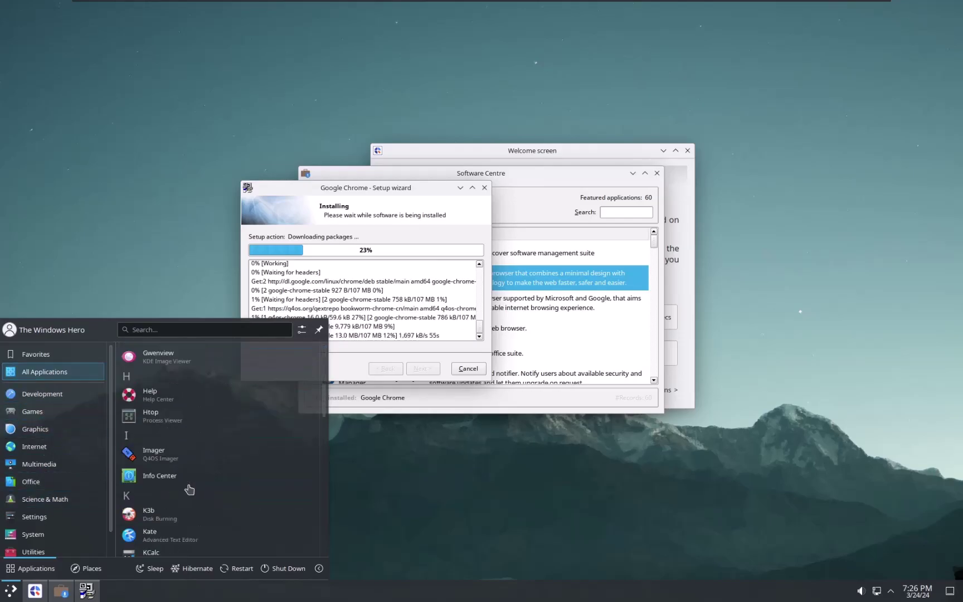
{"action": "scroll", "coordinate": [192, 483], "scroll_direction": "down", "scroll_amount": 3}
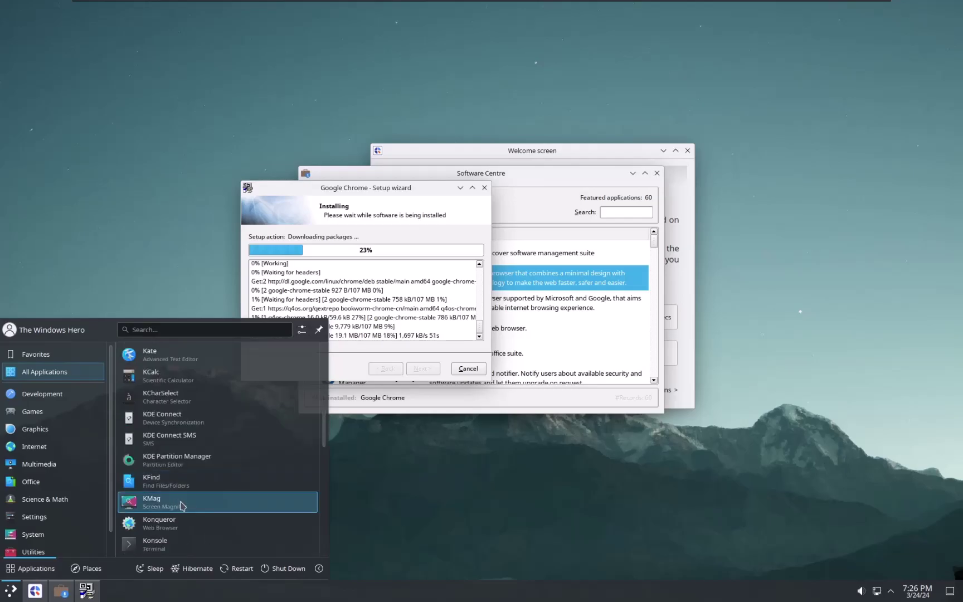
{"action": "scroll", "coordinate": [196, 477], "scroll_direction": "down", "scroll_amount": 5}
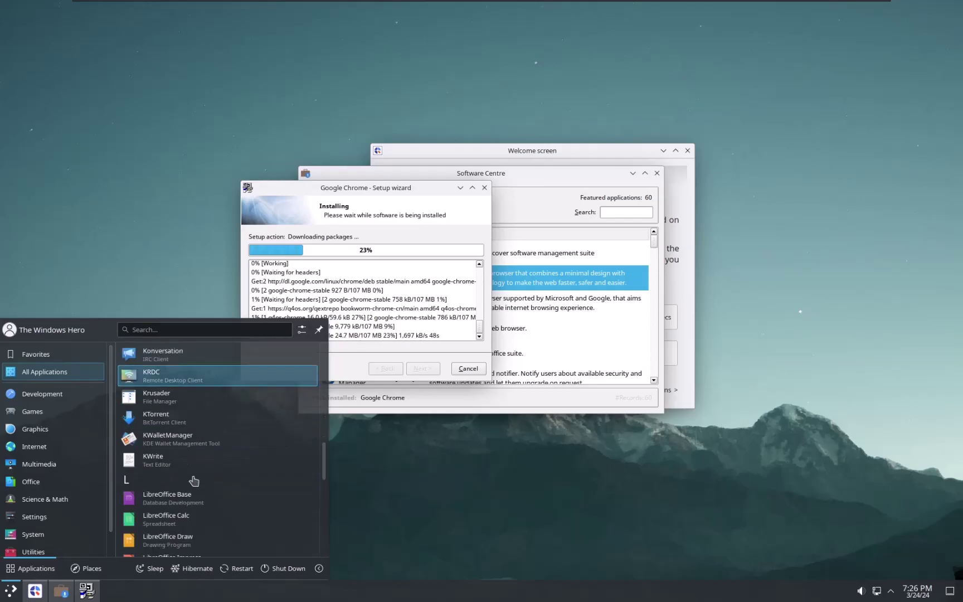
{"action": "scroll", "coordinate": [194, 481], "scroll_direction": "down", "scroll_amount": 5}
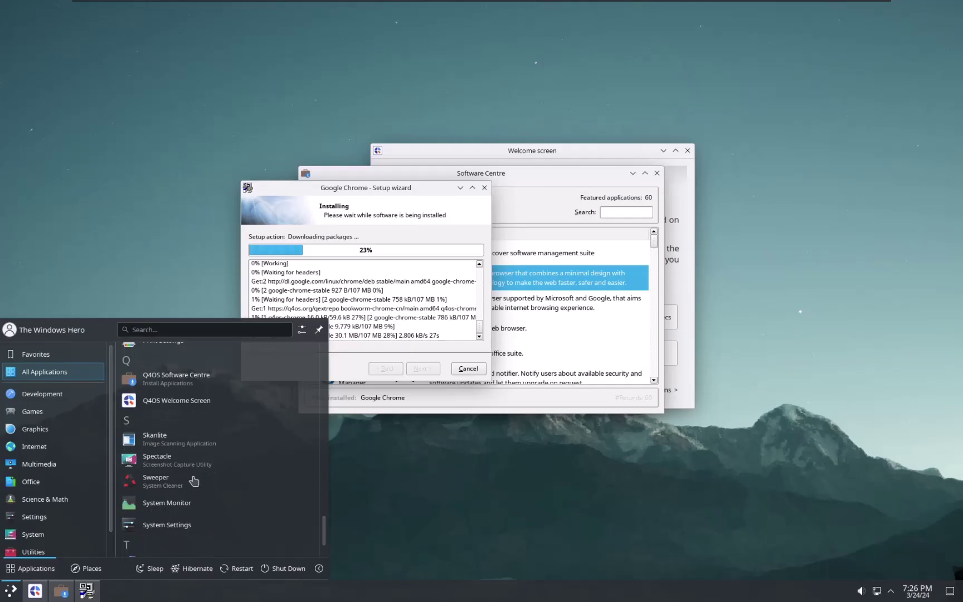
{"action": "left_click", "coordinate": [178, 503]}
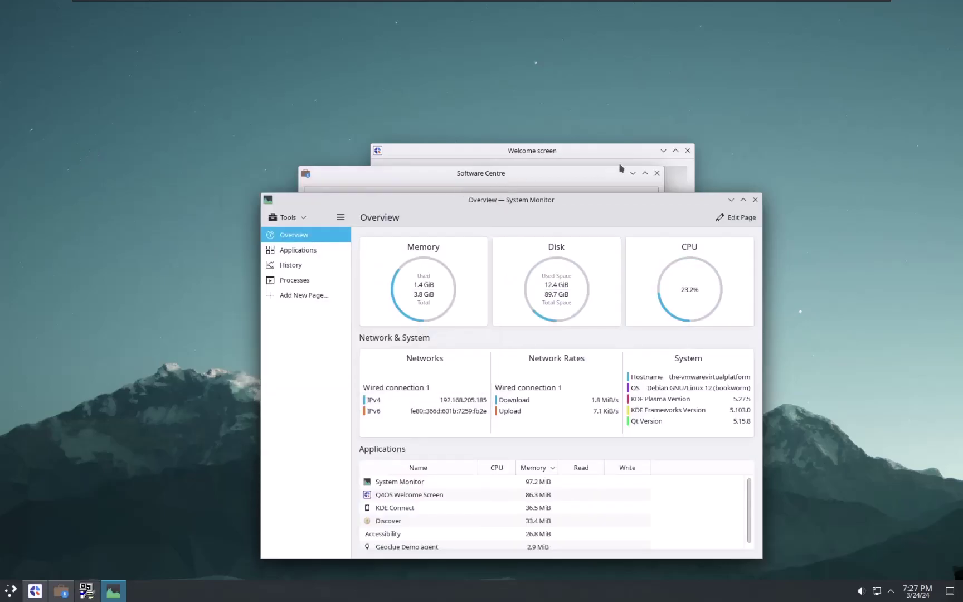
Minimize the Software Centre and Welcome screen windows, and view the Applications and Processes pages in System Monitor
{"action": "left_click", "coordinate": [632, 173]}
{"action": "left_click", "coordinate": [664, 151]}
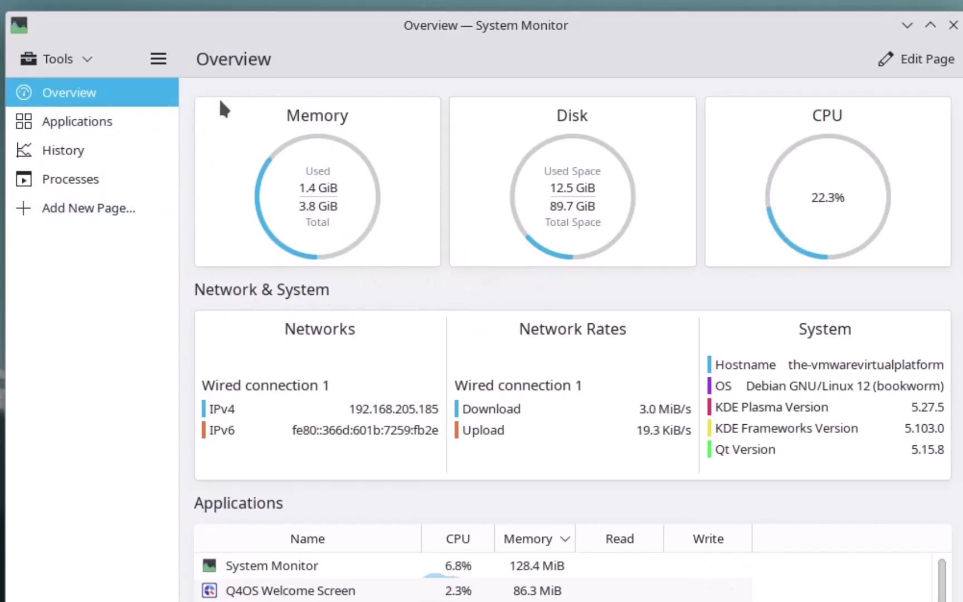
{"action": "left_click", "coordinate": [61, 126]}
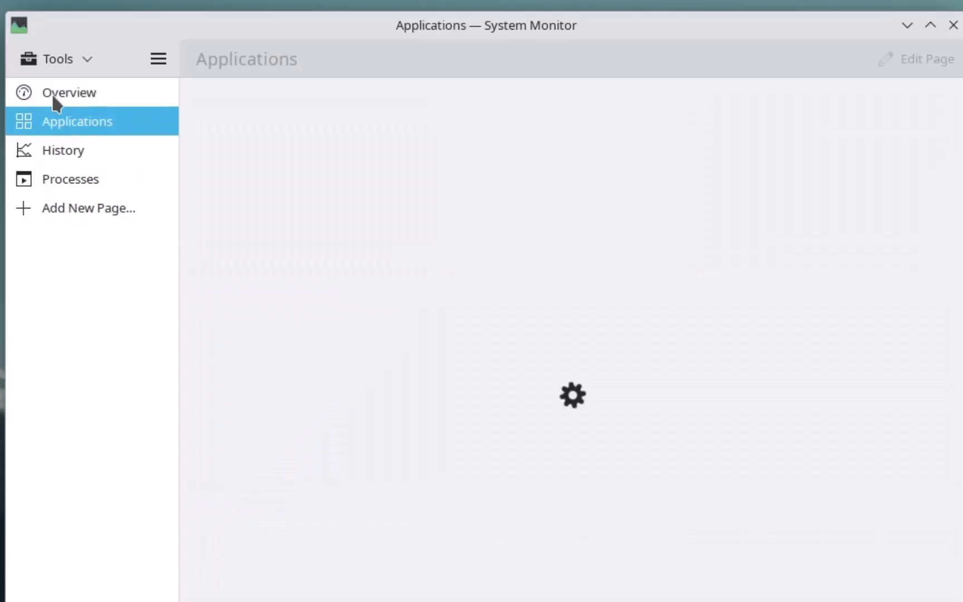
{"action": "left_click", "coordinate": [92, 180]}
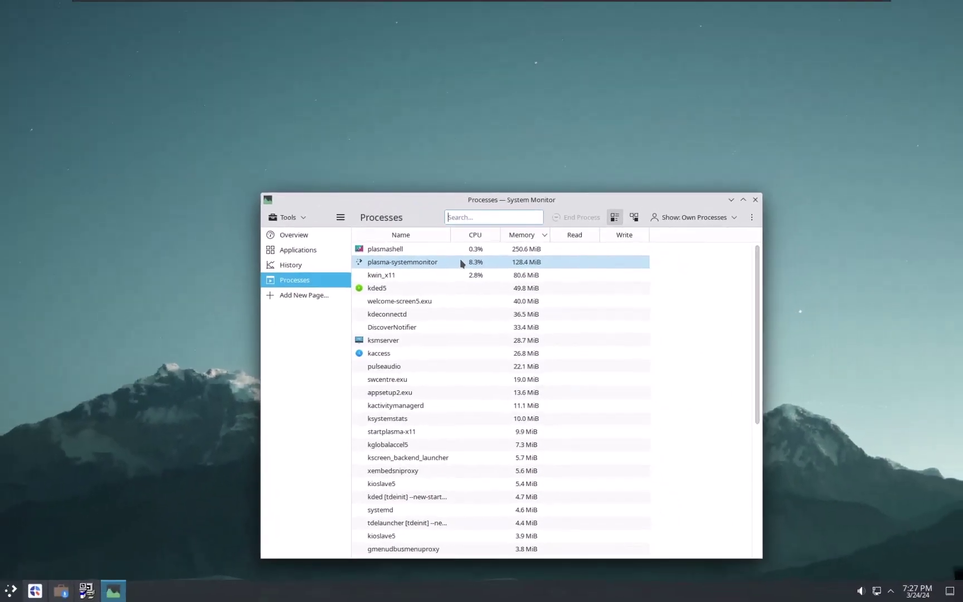
Close System Monitor and finish the Google Chrome setup wizard
{"action": "left_click", "coordinate": [376, 170]}
{"action": "left_click", "coordinate": [393, 245]}
{"action": "left_click", "coordinate": [470, 353]}
{"action": "left_click", "coordinate": [471, 418]}
{"action": "left_click", "coordinate": [480, 483]}
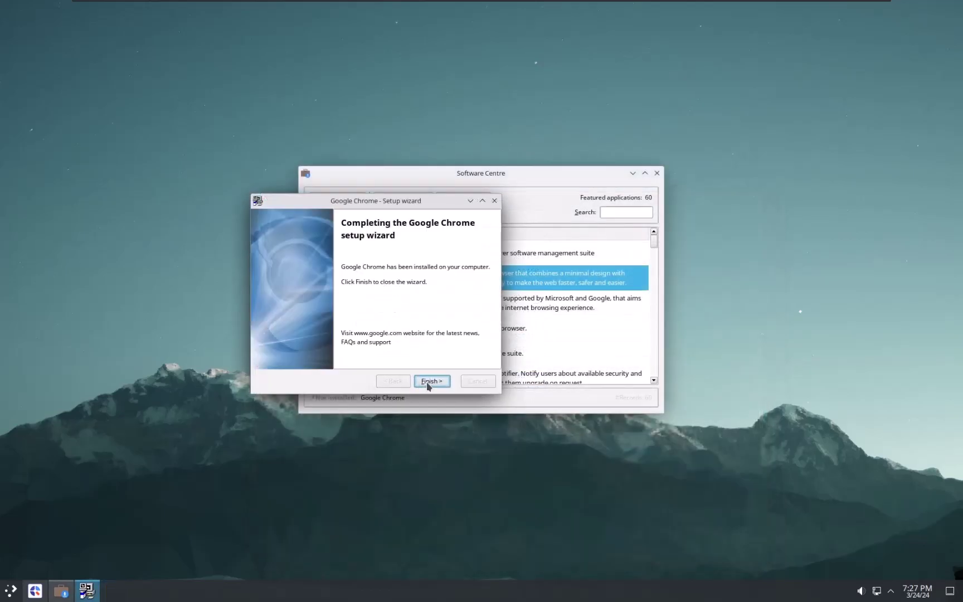
{"action": "left_click", "coordinate": [430, 381]}
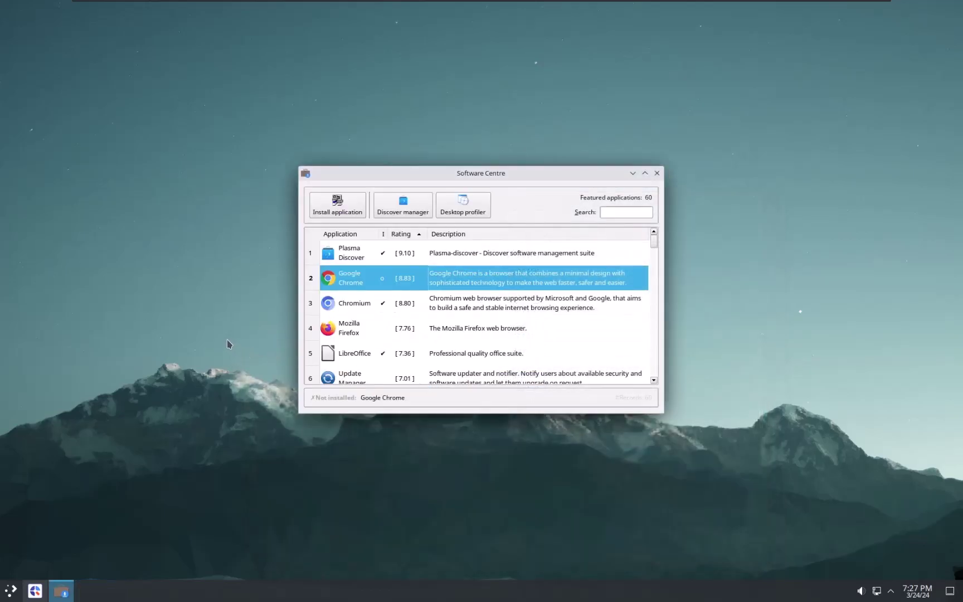
Look through the complete list of featured applications in the Software Centre, and close it
{"action": "scroll", "coordinate": [402, 339], "scroll_direction": "down", "scroll_amount": 6}
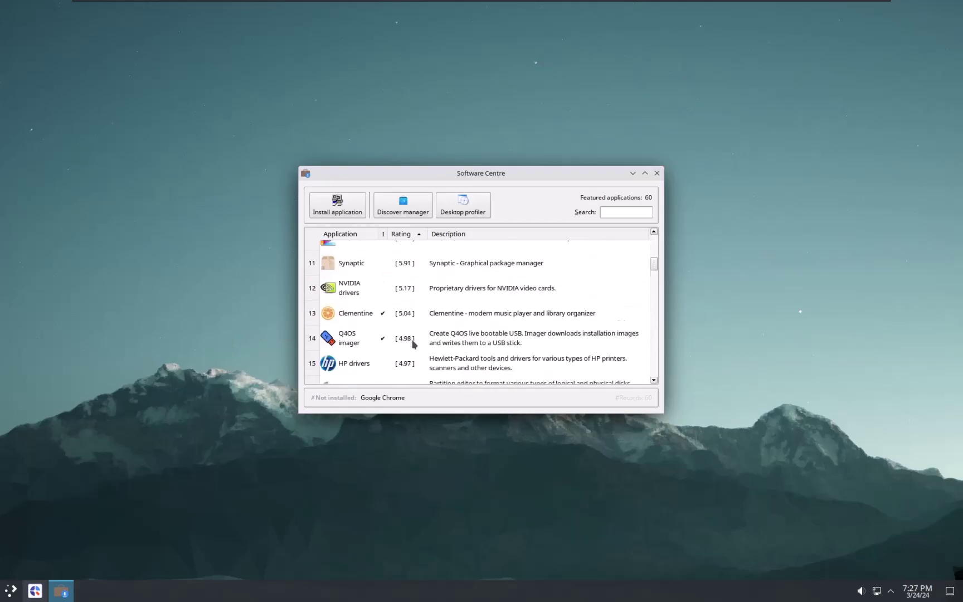
{"action": "scroll", "coordinate": [411, 342], "scroll_direction": "down", "scroll_amount": 2}
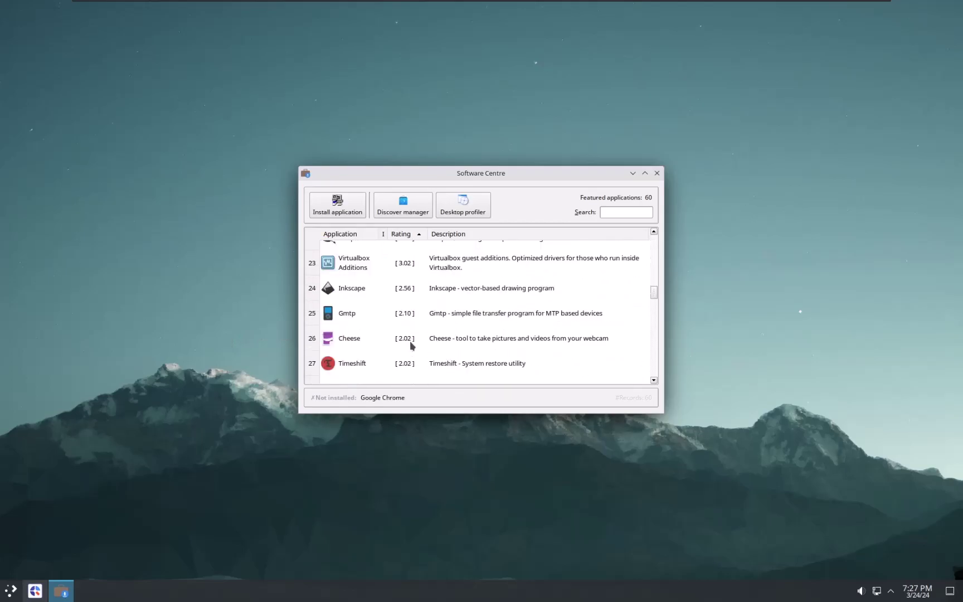
{"action": "scroll", "coordinate": [410, 327], "scroll_direction": "down", "scroll_amount": 5}
{"action": "scroll", "coordinate": [407, 333], "scroll_direction": "up", "scroll_amount": 1}
{"action": "scroll", "coordinate": [400, 333], "scroll_direction": "down", "scroll_amount": 7}
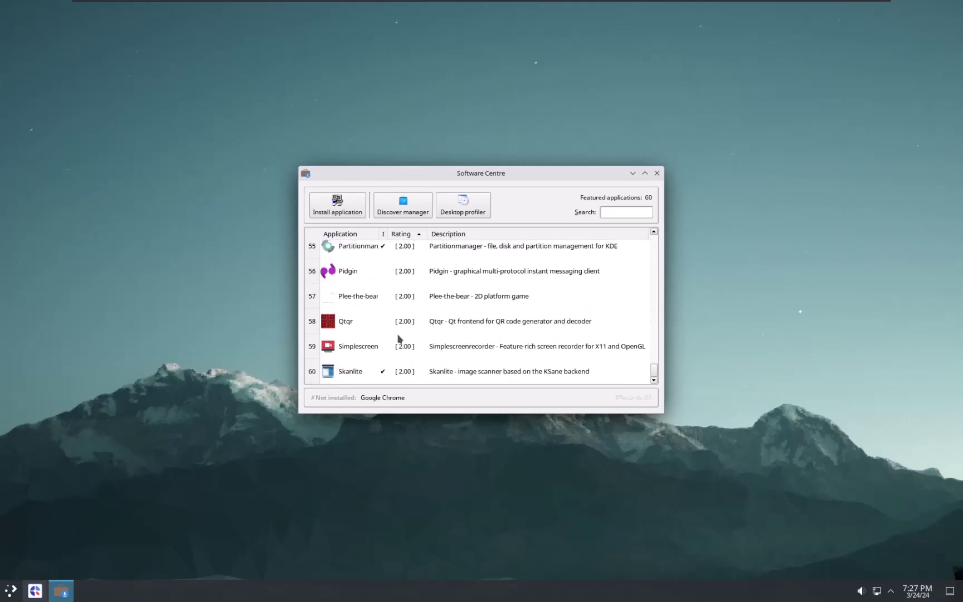
{"action": "scroll", "coordinate": [398, 340], "scroll_direction": "up", "scroll_amount": 3}
{"action": "scroll", "coordinate": [398, 346], "scroll_direction": "down", "scroll_amount": 3}
{"action": "scroll", "coordinate": [371, 346], "scroll_direction": "up", "scroll_amount": 4}
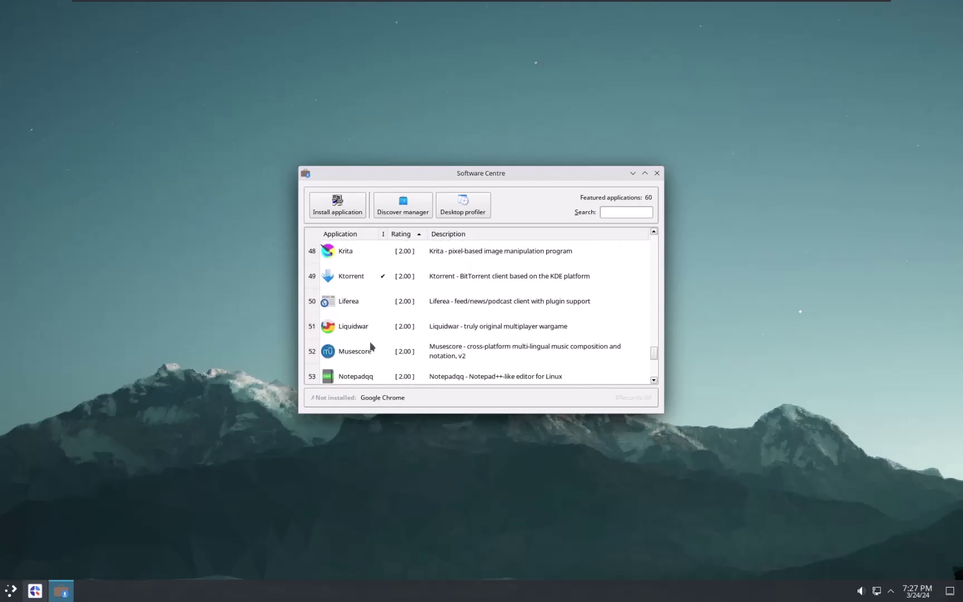
{"action": "scroll", "coordinate": [371, 347], "scroll_direction": "up", "scroll_amount": 10}
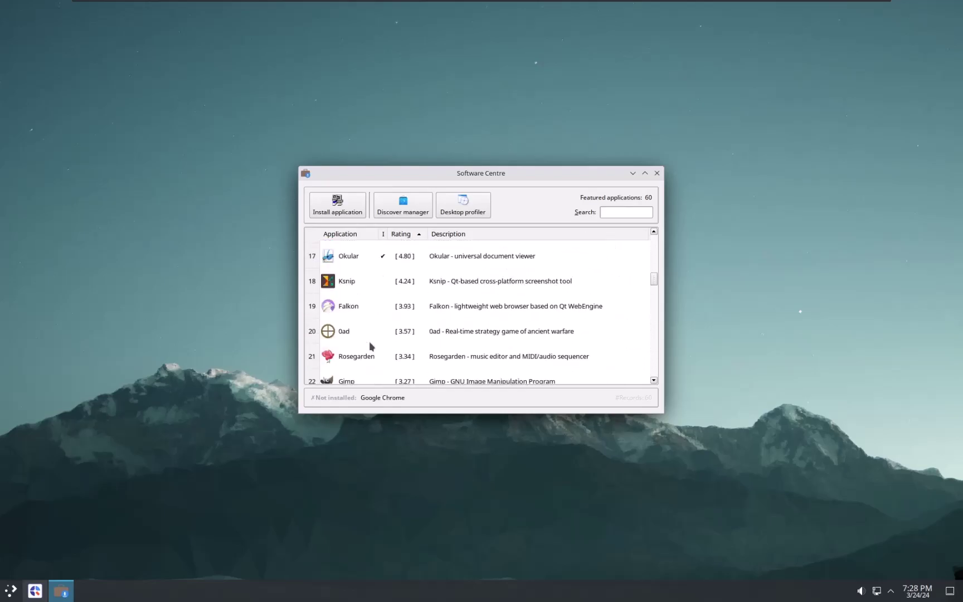
{"action": "scroll", "coordinate": [371, 347], "scroll_direction": "up", "scroll_amount": 2}
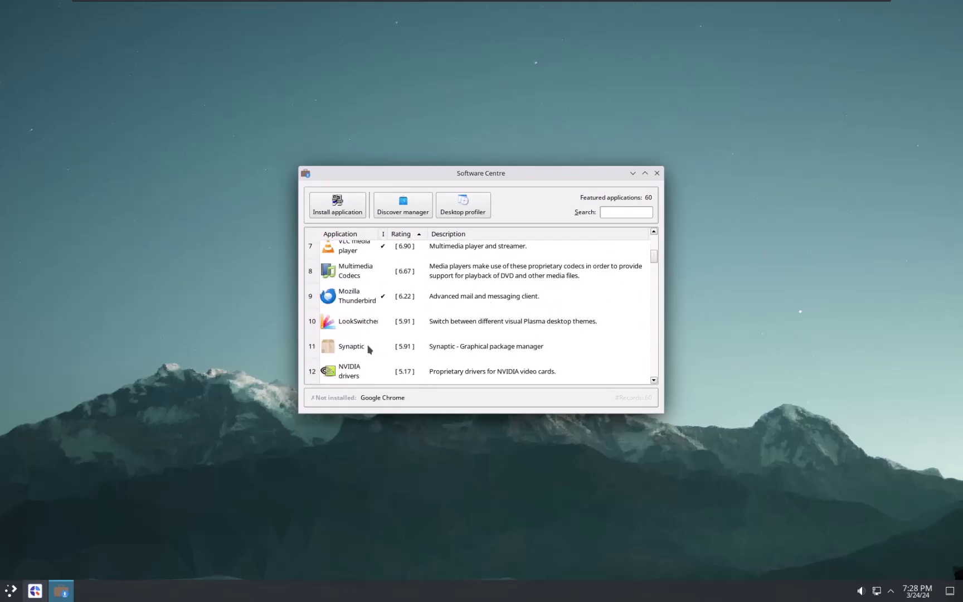
{"action": "scroll", "coordinate": [366, 363], "scroll_direction": "up", "scroll_amount": 2}
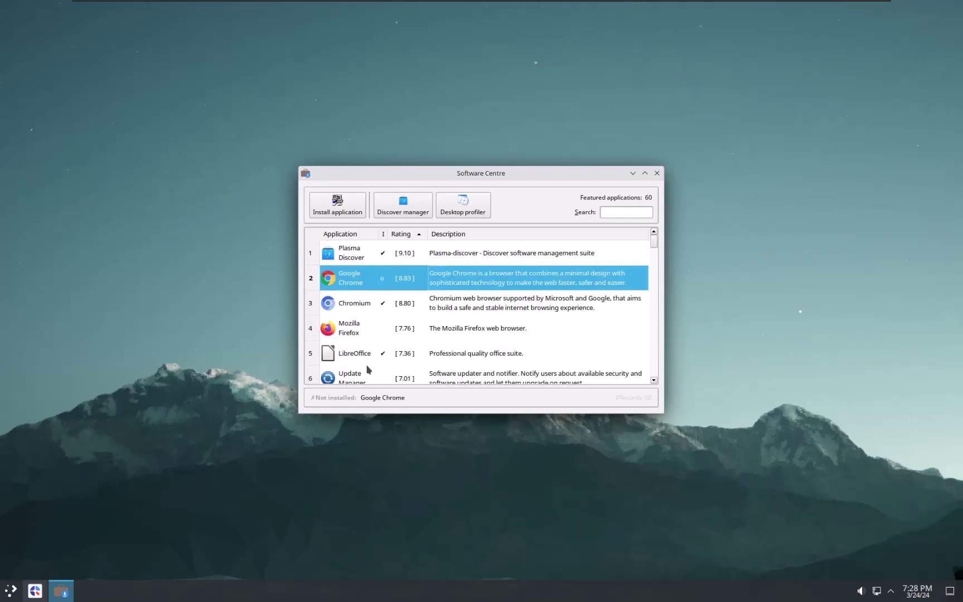
{"action": "left_click", "coordinate": [657, 174]}
Launch Google Chrome and accept its welcome dialog as default browser, with usage statistics and crash reports disabled
{"action": "left_click", "coordinate": [11, 591]}
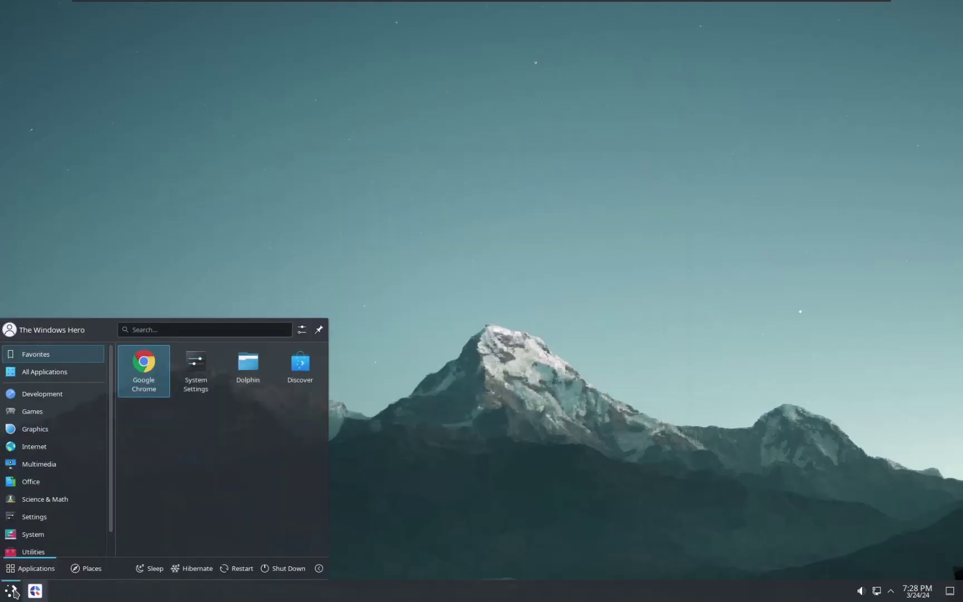
{"action": "left_click", "coordinate": [149, 377]}
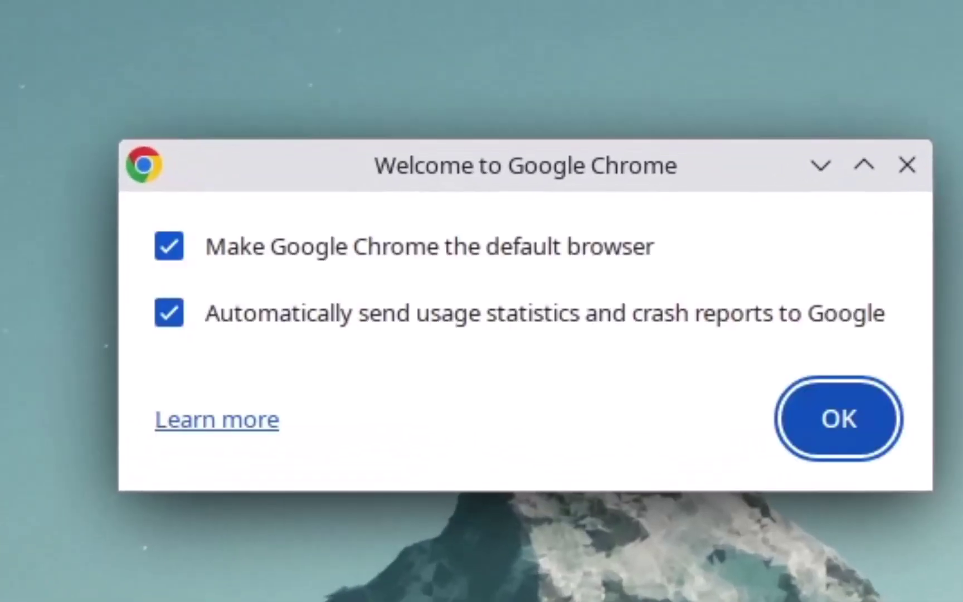
{"action": "left_click", "coordinate": [170, 312]}
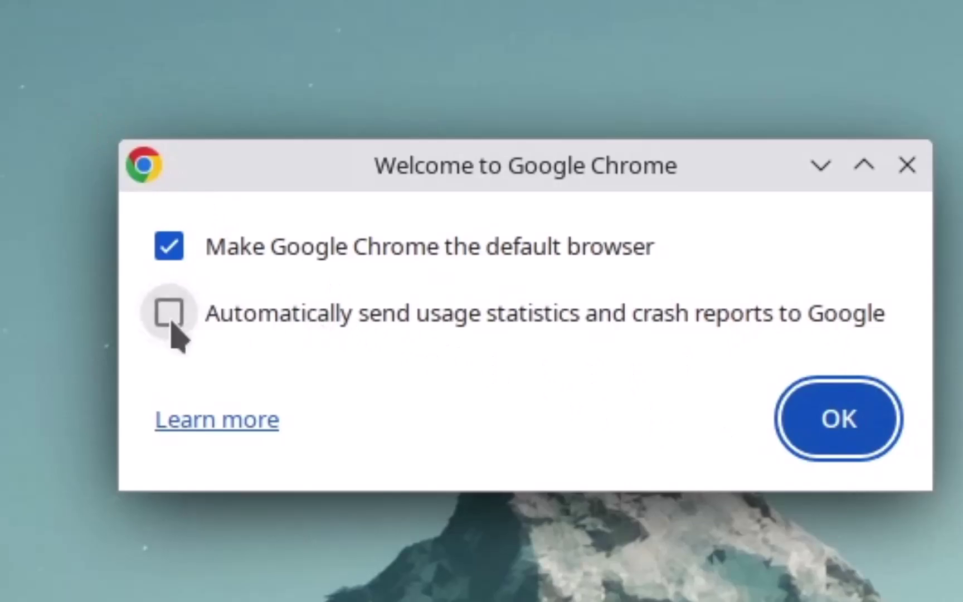
{"action": "left_click", "coordinate": [886, 448]}
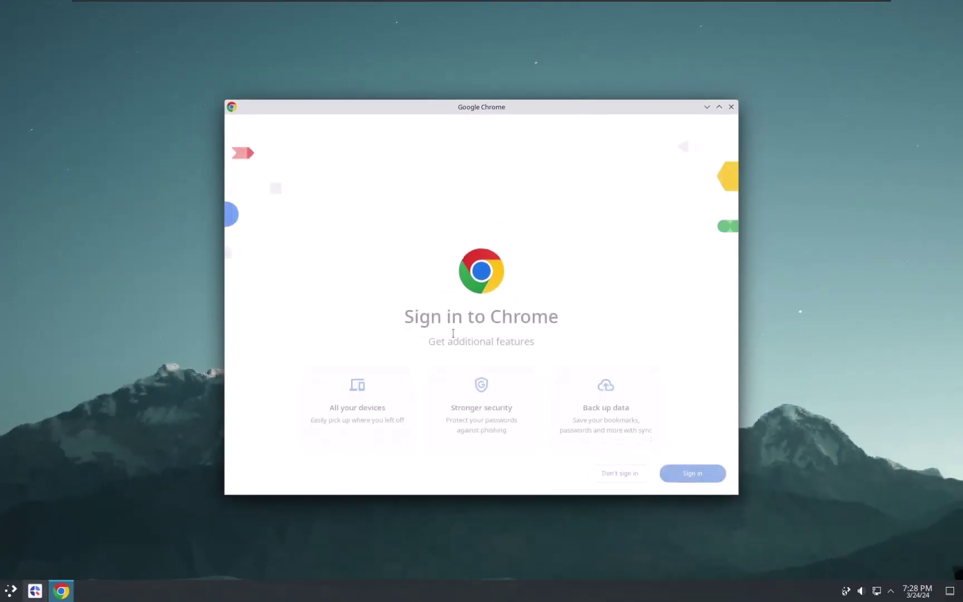
Skip signing in to Chrome and maximize the browser window
{"action": "left_click", "coordinate": [616, 475]}
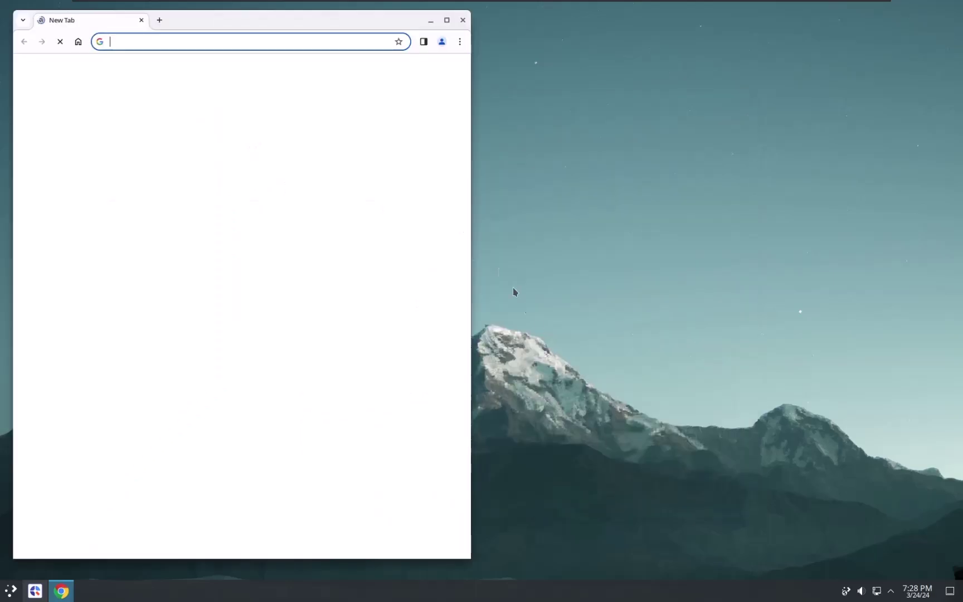
{"action": "left_click_drag", "start_coordinate": [217, 15], "coordinate": [547, 38]}
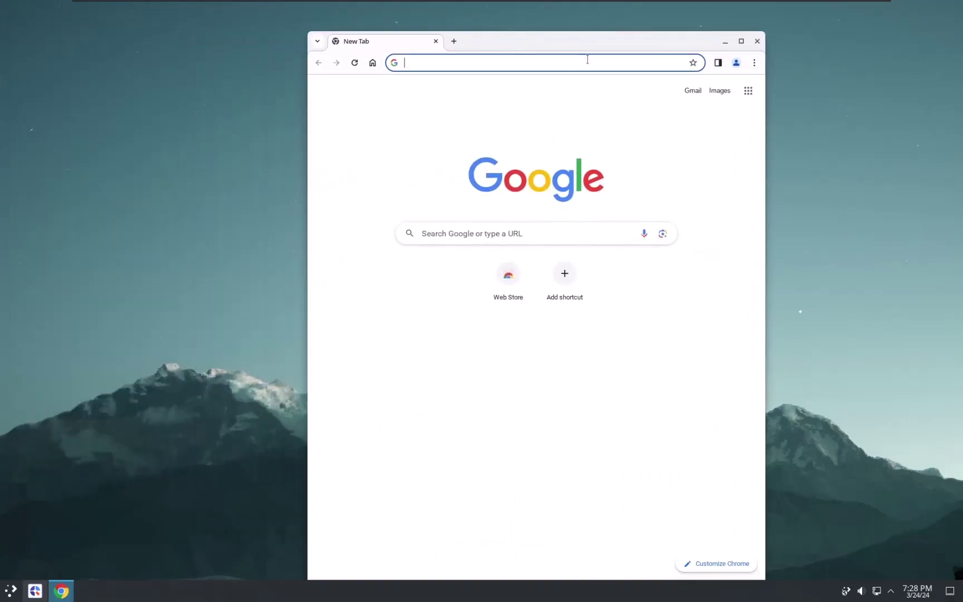
{"action": "left_click", "coordinate": [741, 41]}
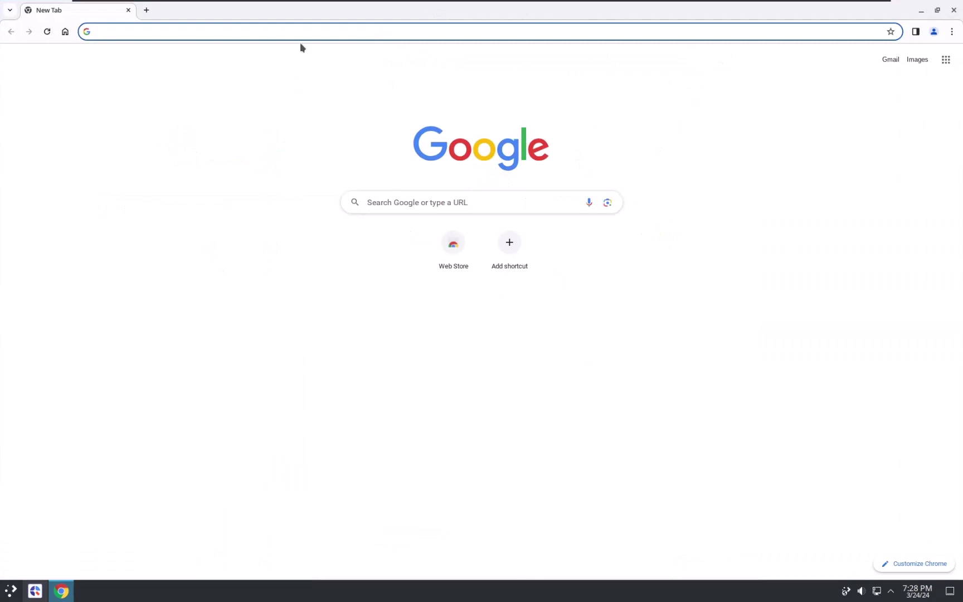
Try to open the flags page with the address chrome//flags, and reject all optional Google cookies
{"action": "type", "text": "chrome///"}
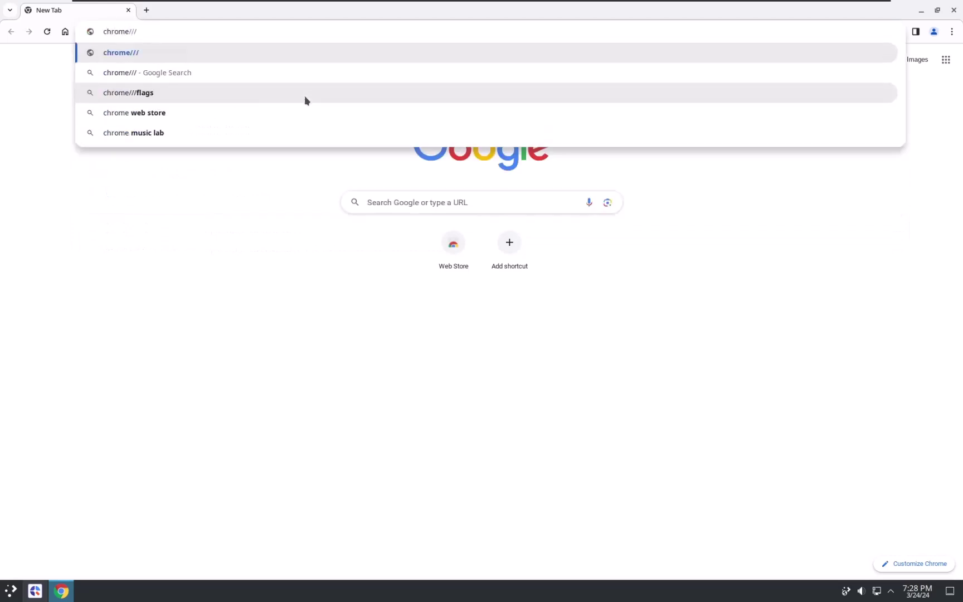
{"action": "key", "text": "BackSpace"}
{"action": "type", "text": "flags"}
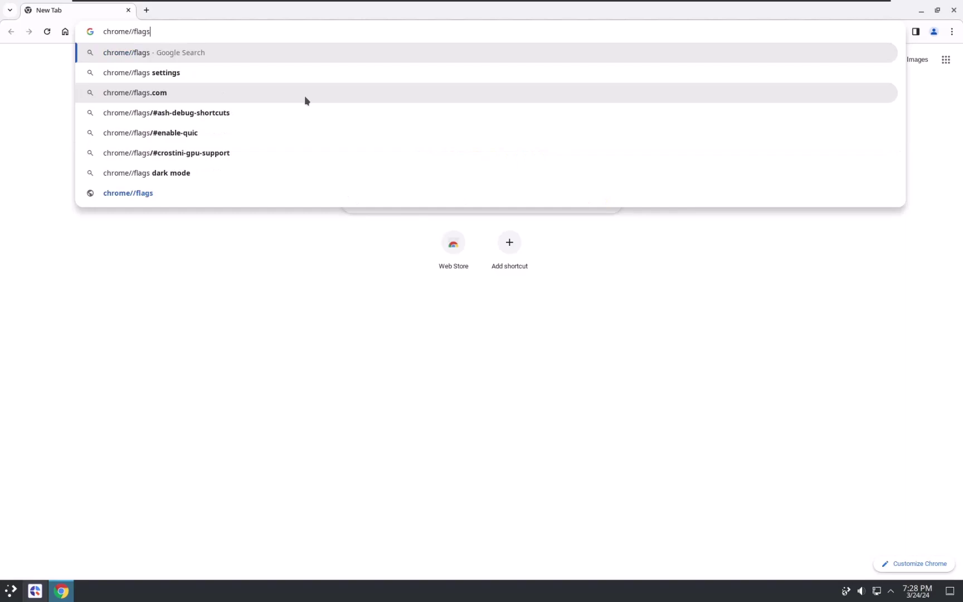
{"action": "key", "text": "Return"}
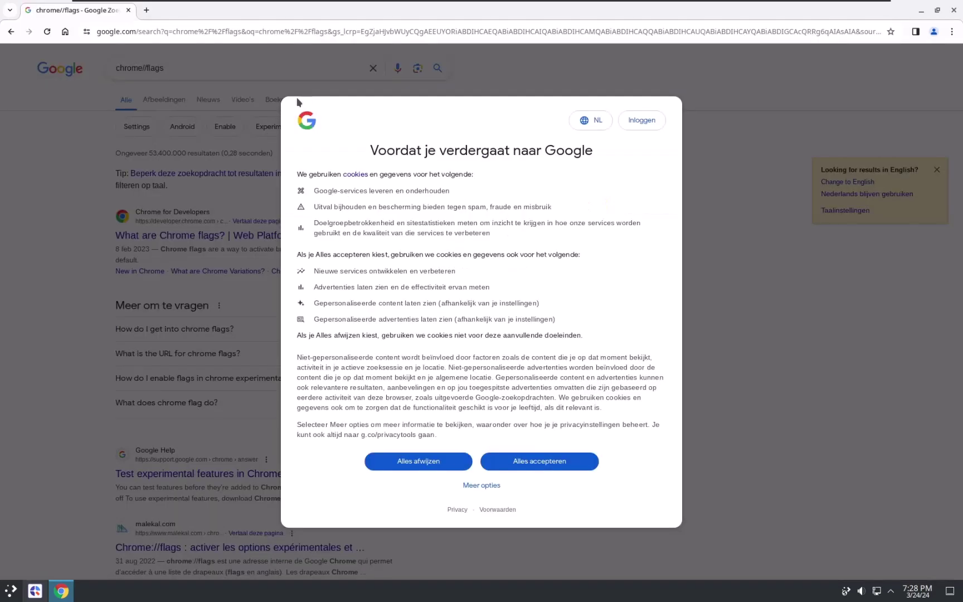
{"action": "left_click", "coordinate": [418, 462]}
Open chrome://flags and search the experiments for "Chrome refresh"
{"action": "left_click", "coordinate": [141, 27]}
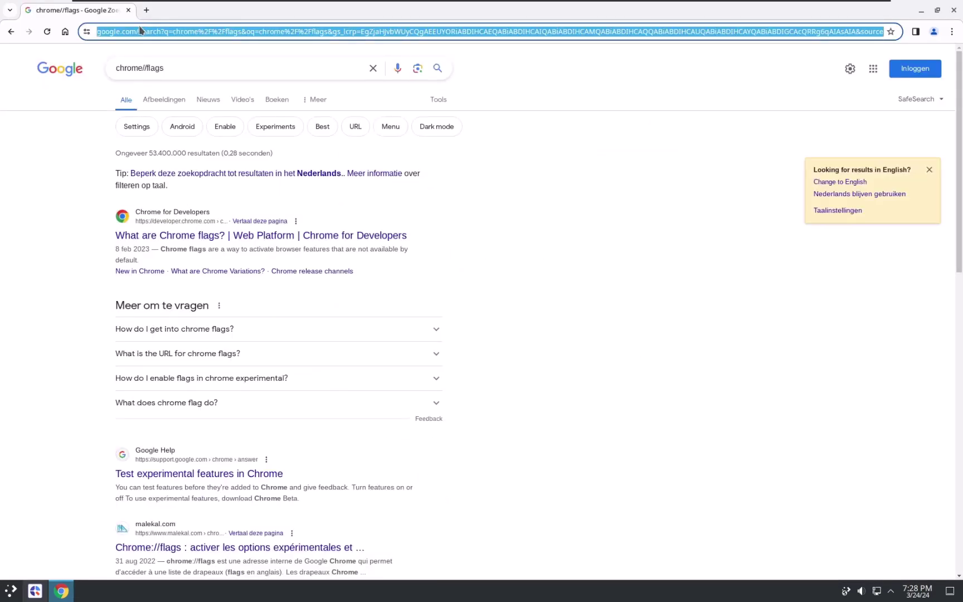
{"action": "type", "text": "Chrome://flags"}
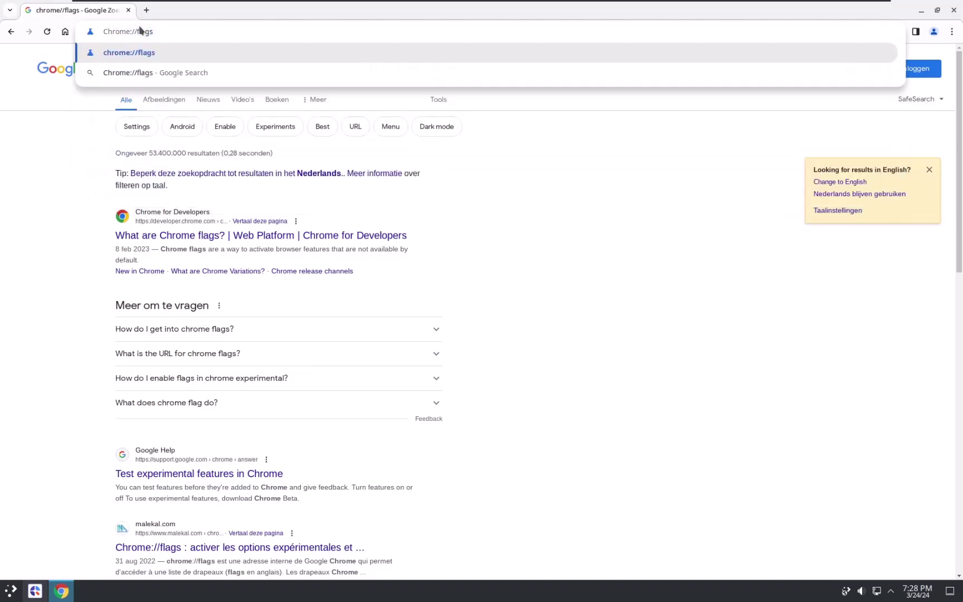
{"action": "key", "text": "Return"}
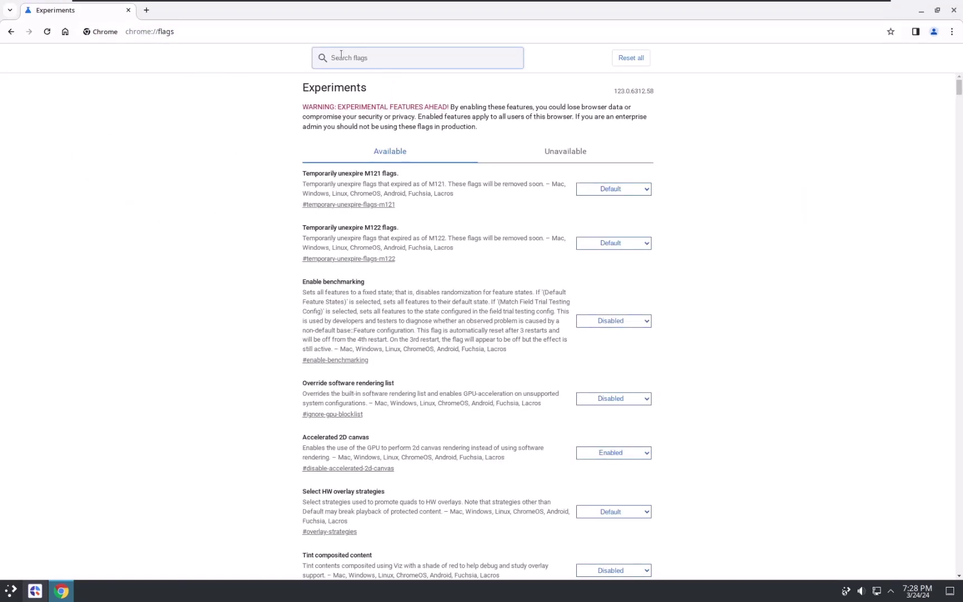
{"action": "type", "text": "Ch"}
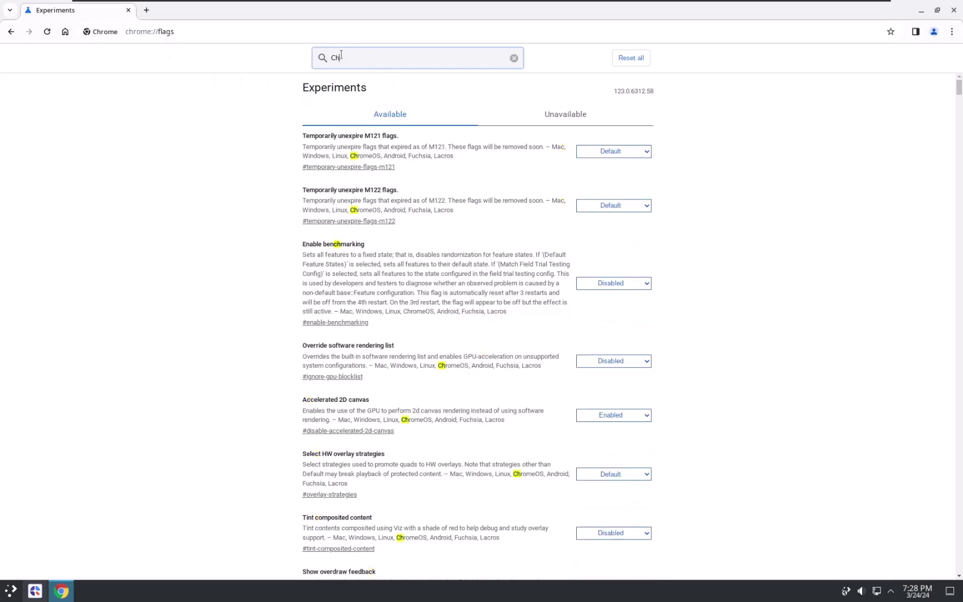
{"action": "type", "text": "rome ref"}
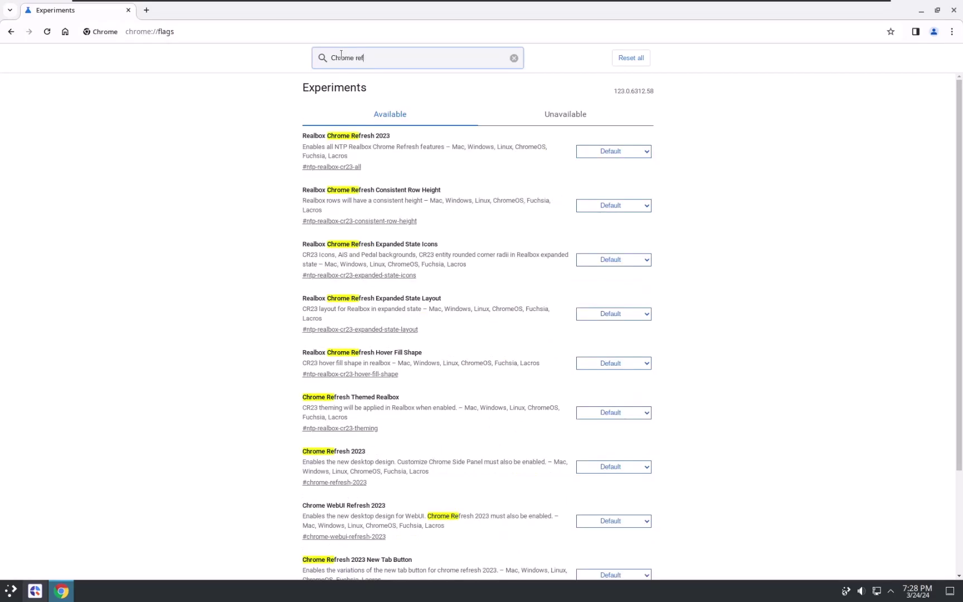
{"action": "type", "text": "resh v"}
{"action": "key", "text": "BackSpace"}
{"action": "key", "text": "BackSpace"}
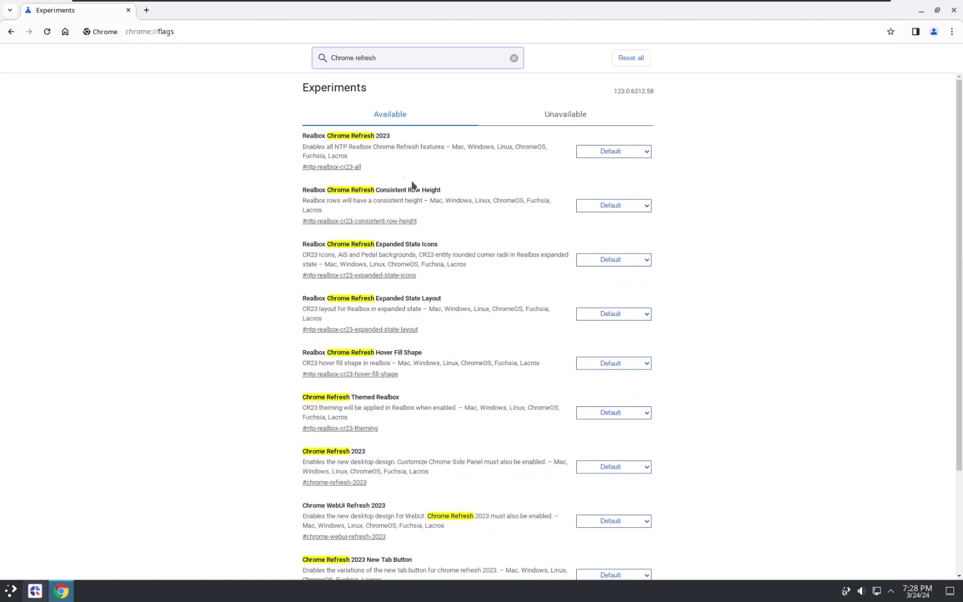
Set the Chrome Refresh 2023 flag to Disabled and relaunch Chrome
{"action": "left_click", "coordinate": [624, 468]}
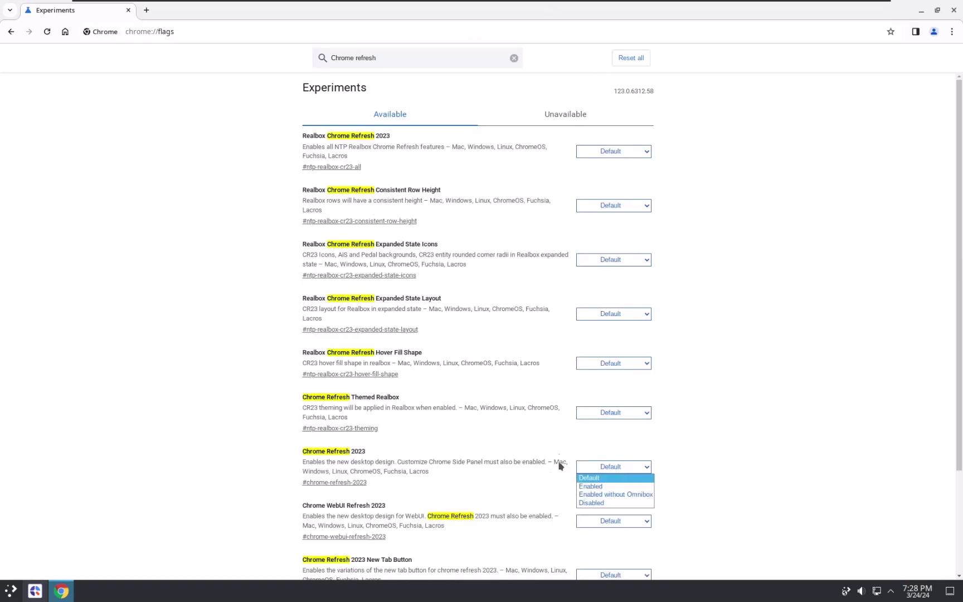
{"action": "left_click", "coordinate": [622, 503]}
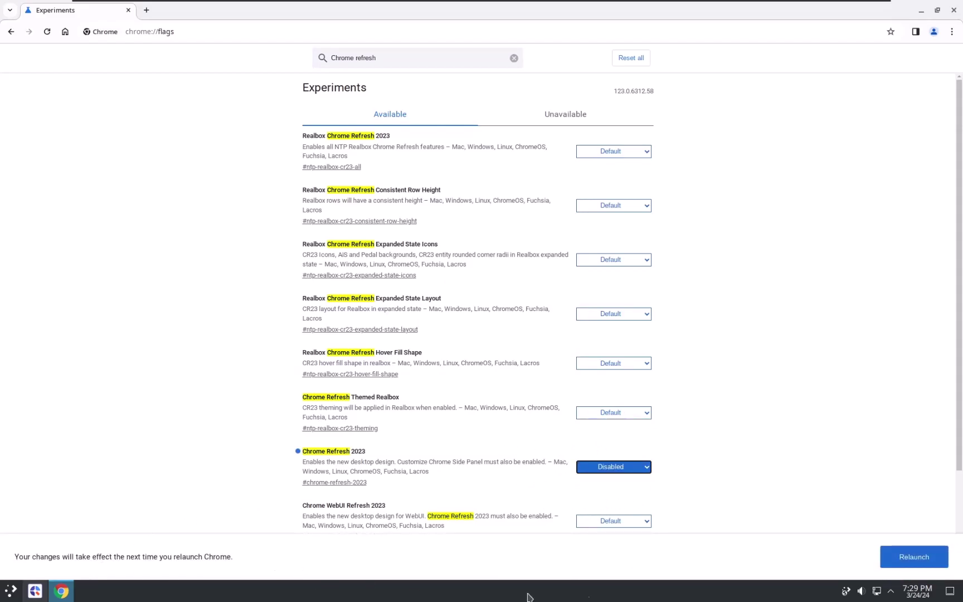
{"action": "left_click", "coordinate": [940, 555]}
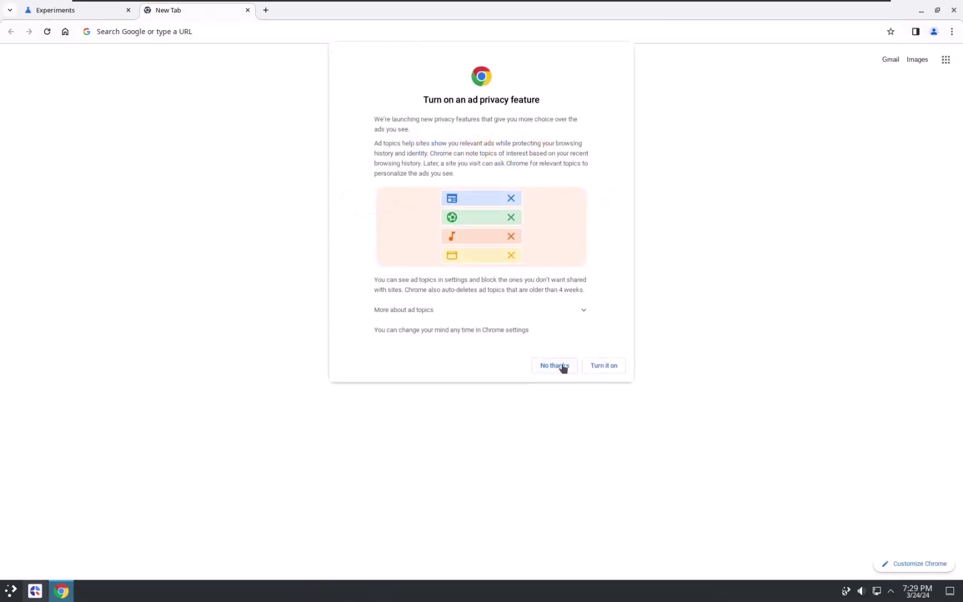
Decline the ad topics privacy feature and acknowledge the notice about other ad privacy features
{"action": "left_click", "coordinate": [552, 365]}
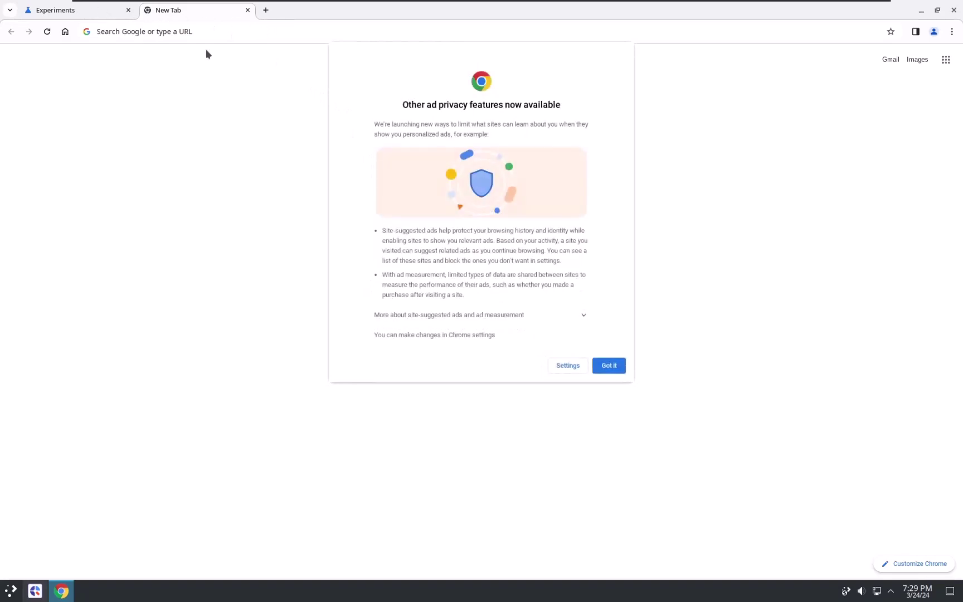
{"action": "left_click", "coordinate": [611, 368]}
Search the Chrome experiments for "chrome refresh", check the Chrome Refresh Themed Realbox options, and look through the full flags list
{"action": "left_click", "coordinate": [61, 11]}
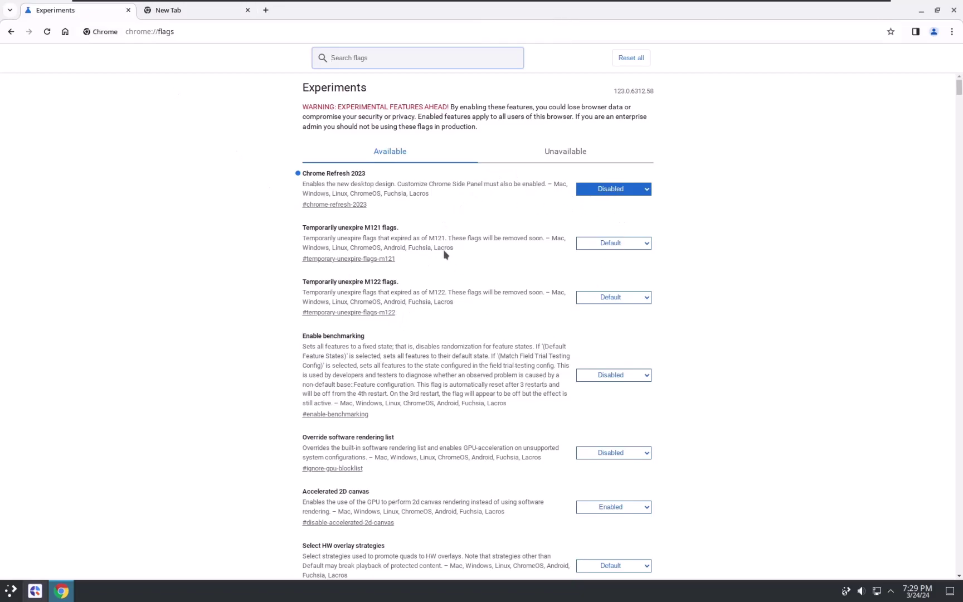
{"action": "type", "text": "chrome refresh"}
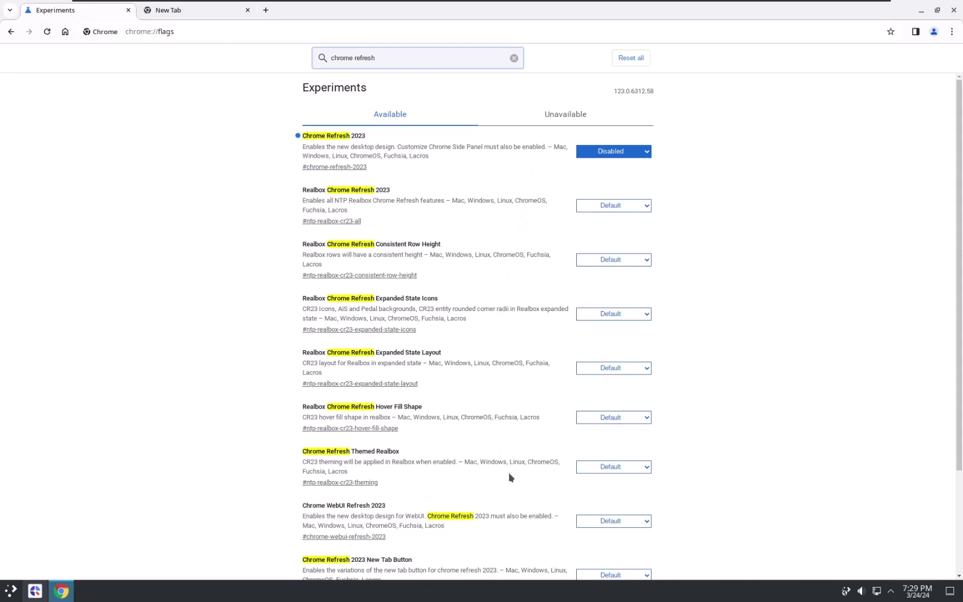
{"action": "left_click", "coordinate": [623, 469]}
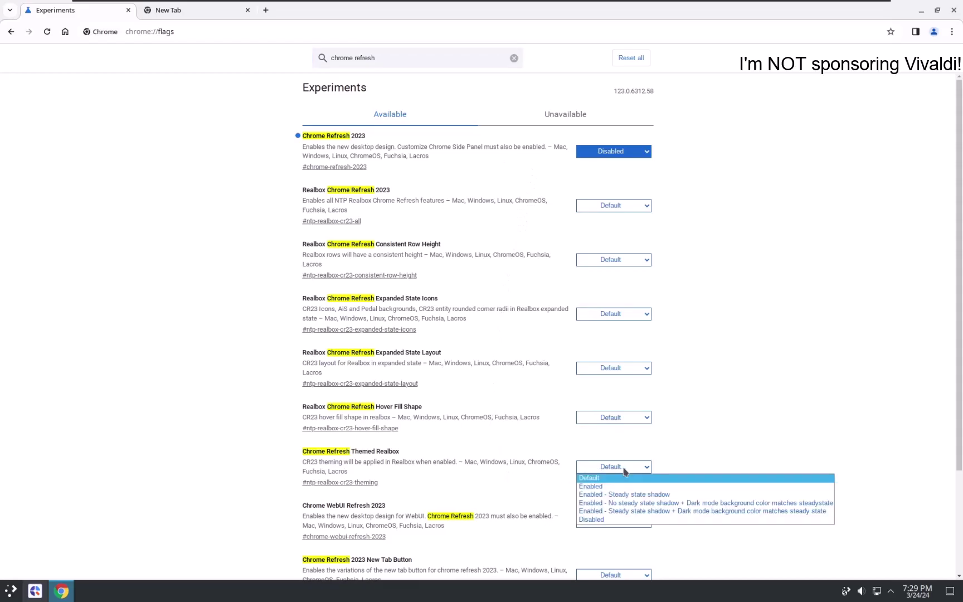
{"action": "left_click", "coordinate": [523, 478]}
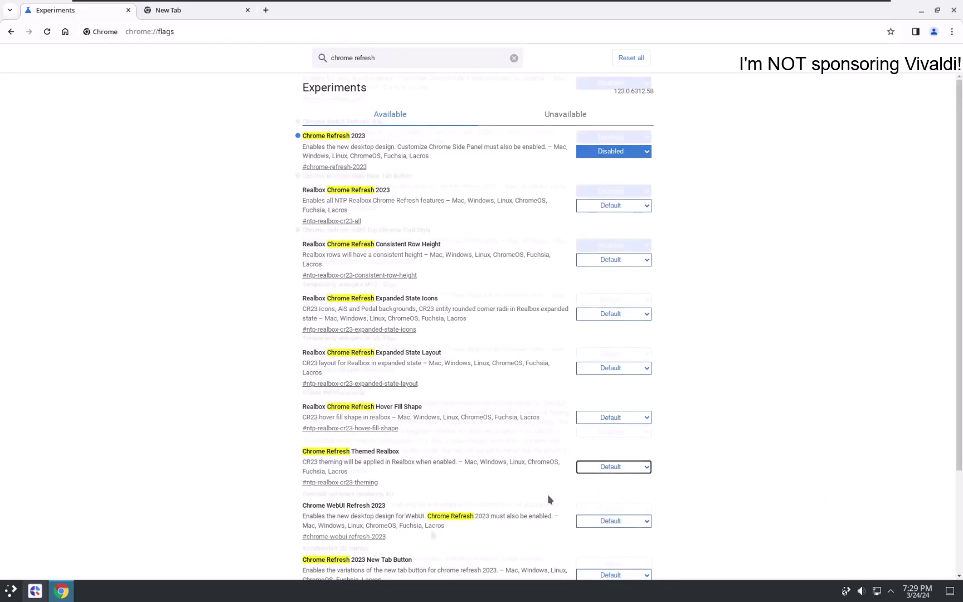
{"action": "scroll", "coordinate": [429, 512], "scroll_direction": "down", "scroll_amount": 9}
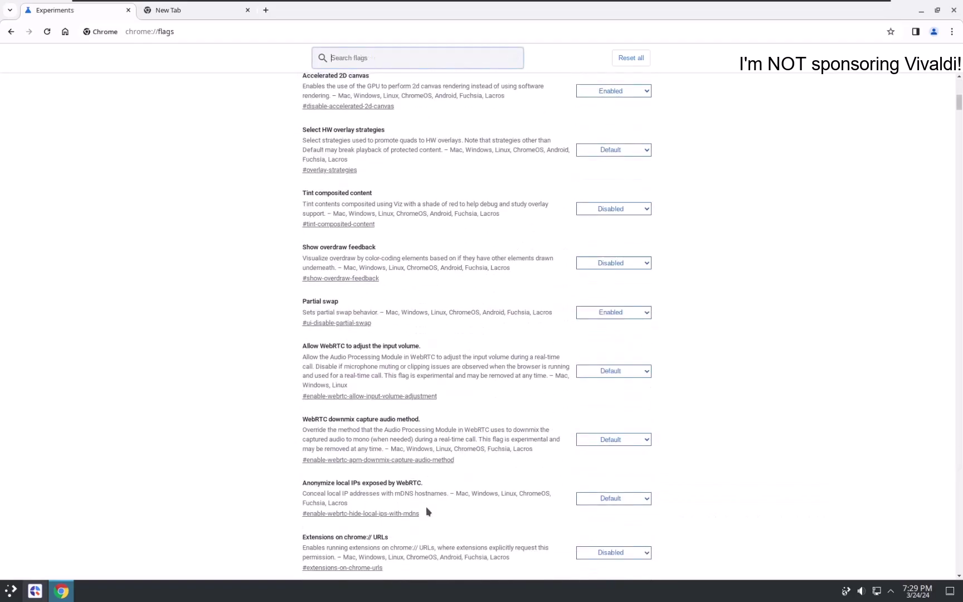
{"action": "scroll", "coordinate": [428, 512], "scroll_direction": "down", "scroll_amount": 7}
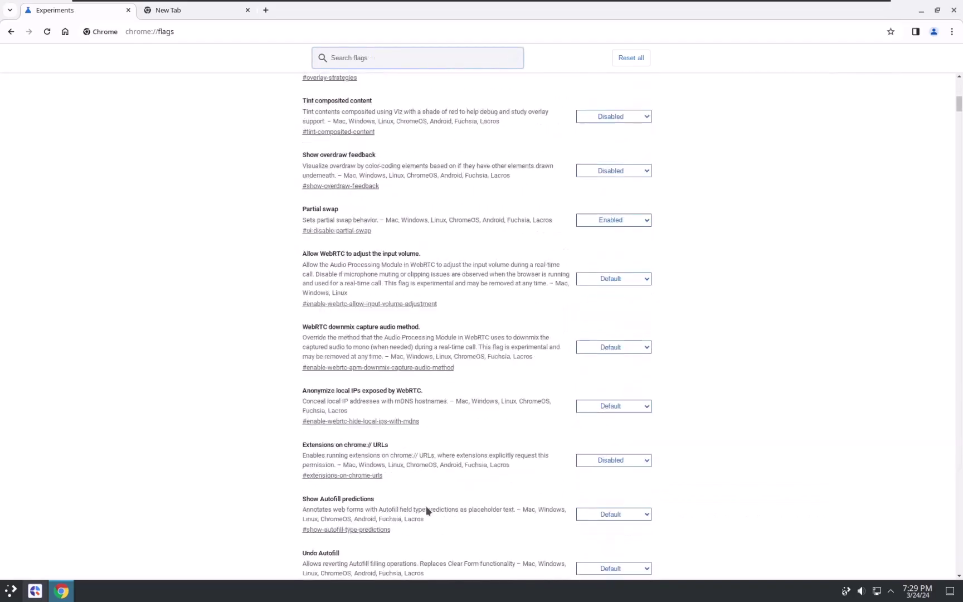
Close Chrome and dismiss the Q4OS welcome screen
{"action": "left_click", "coordinate": [954, 10]}
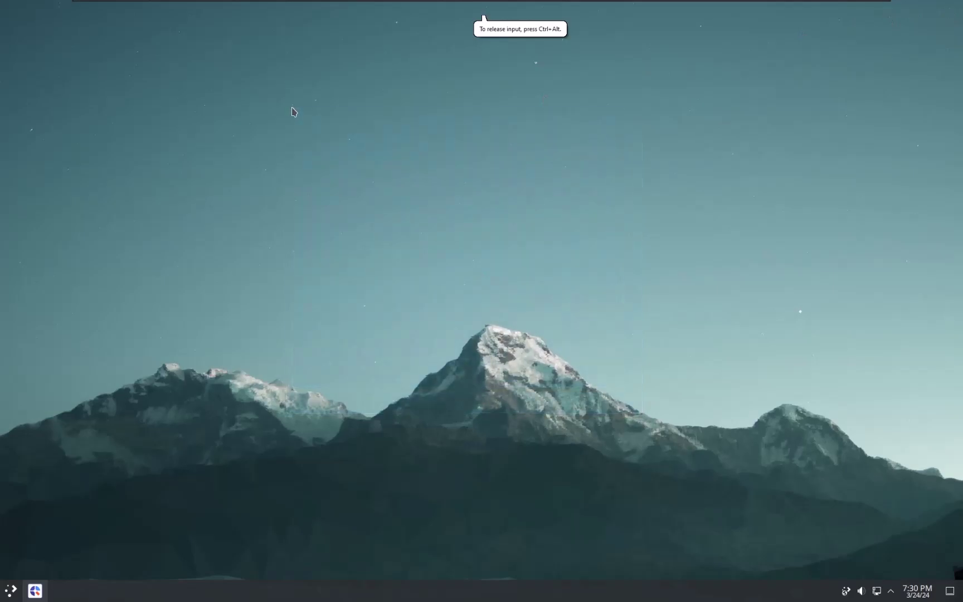
{"action": "left_click", "coordinate": [34, 591]}
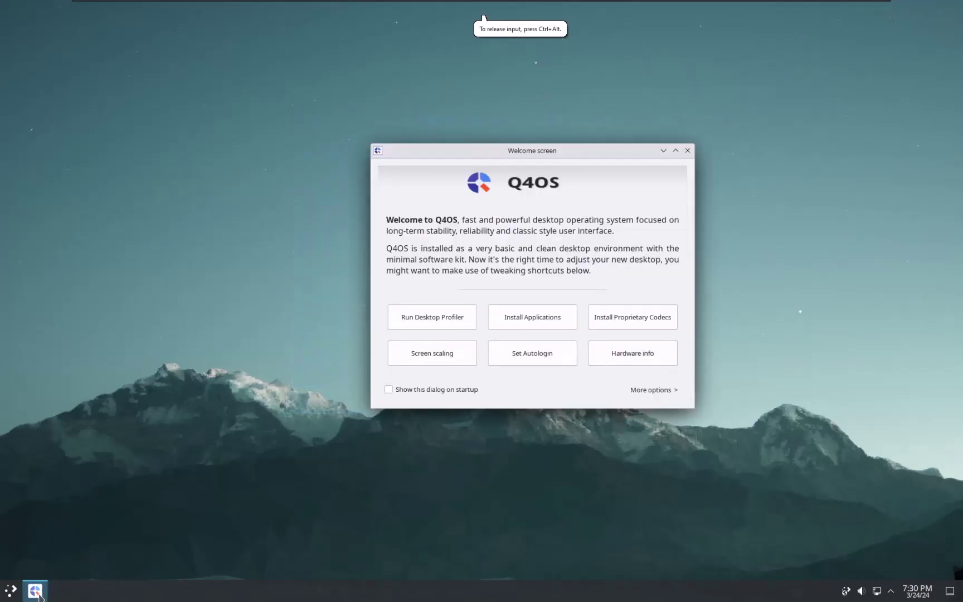
{"action": "left_click", "coordinate": [688, 152]}
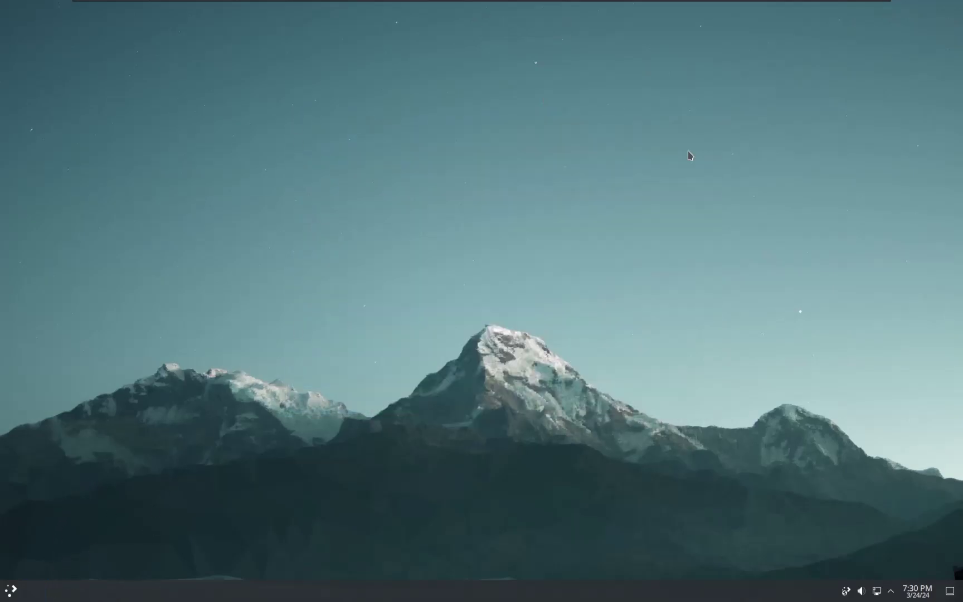
Launch the Chromium web browser from the Internet applications and move its window toward the middle of the desktop
{"action": "left_click", "coordinate": [14, 595]}
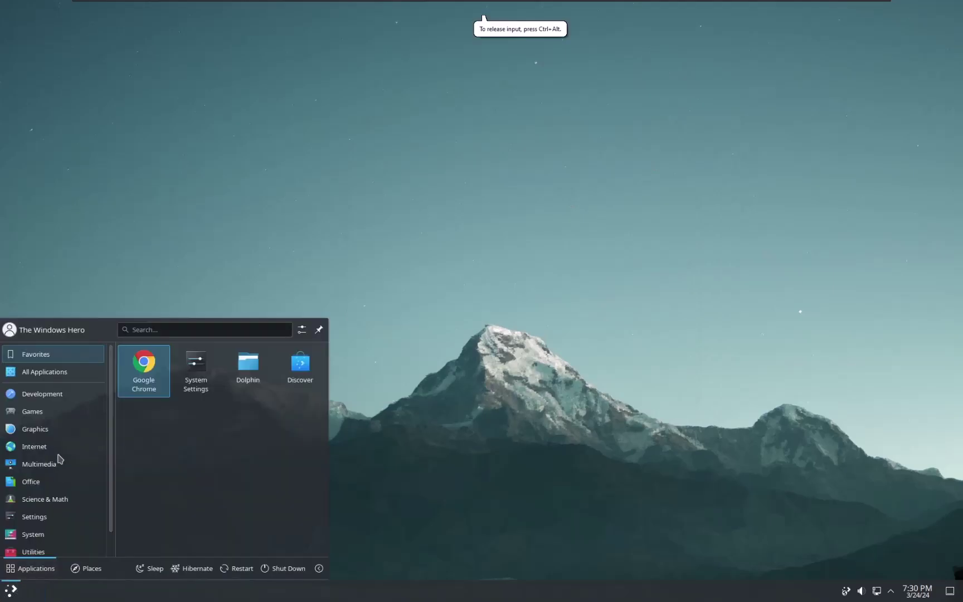
{"action": "mouse_move", "coordinate": [60, 448]}
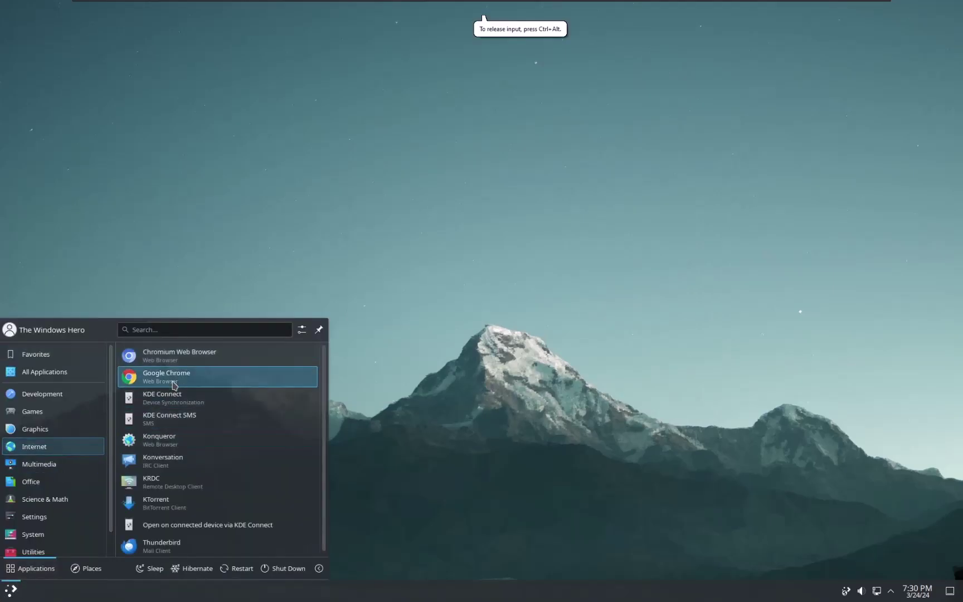
{"action": "left_click", "coordinate": [170, 355]}
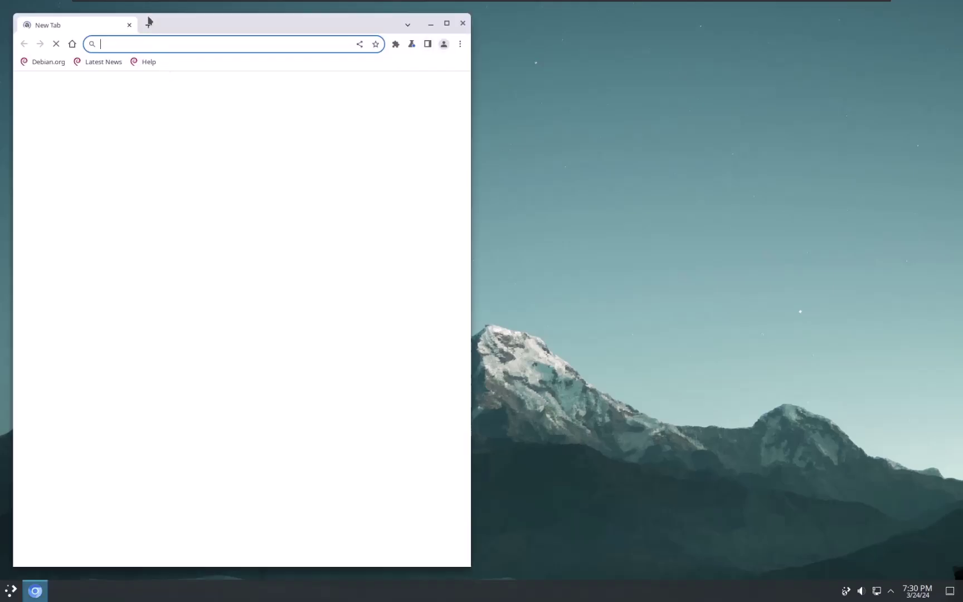
{"action": "left_click_drag", "start_coordinate": [163, 21], "coordinate": [375, 49]}
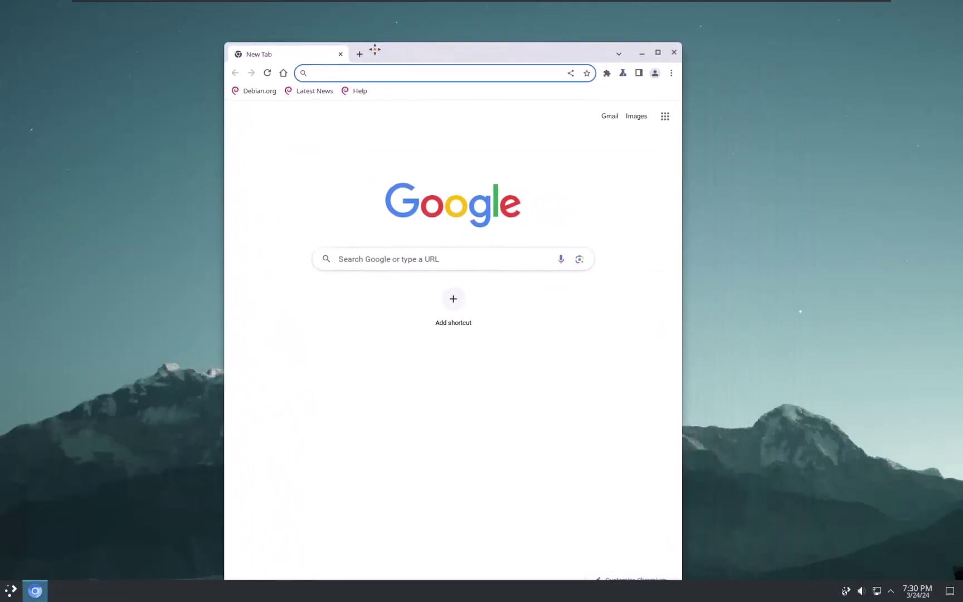
Check Chromium's version on the About Chromium settings page, and close the browser
{"action": "left_click", "coordinate": [672, 73]}
{"action": "left_click", "coordinate": [581, 283]}
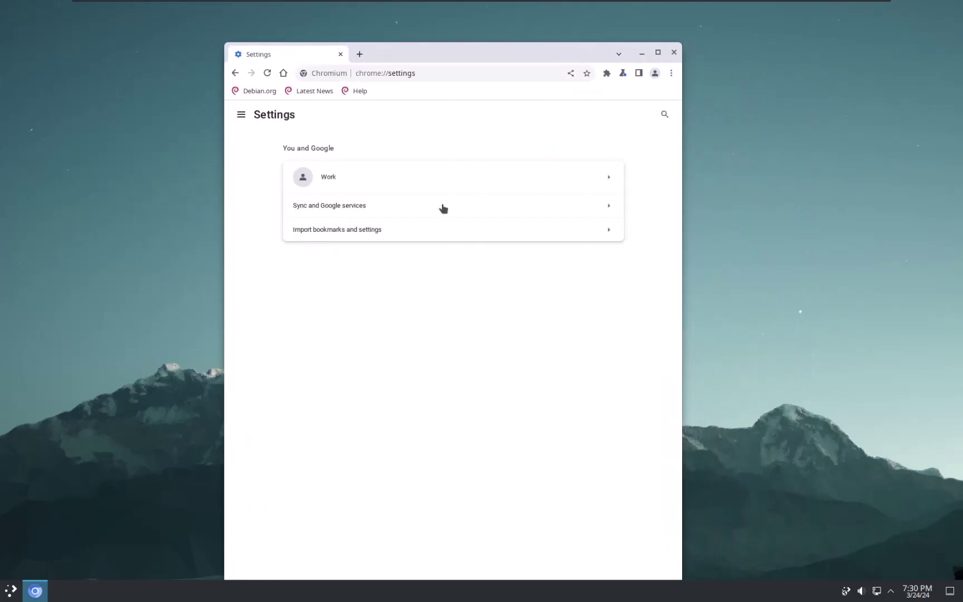
{"action": "left_click", "coordinate": [243, 115]}
{"action": "left_click", "coordinate": [294, 440]}
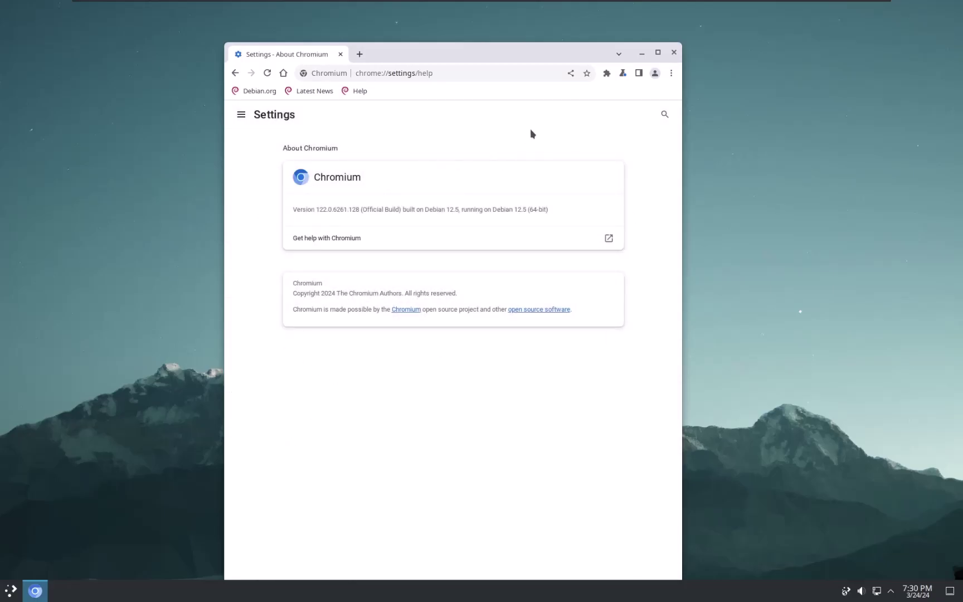
{"action": "left_click", "coordinate": [674, 52]}
Browse the desktop widgets and place a Disk Usage widget on the desktop
{"action": "right_click", "coordinate": [210, 258]}
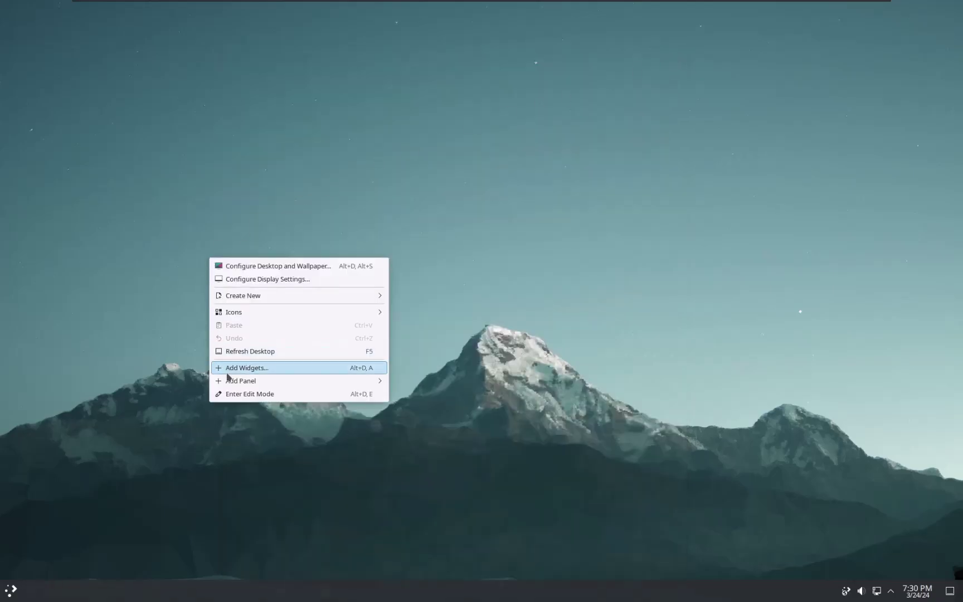
{"action": "left_click", "coordinate": [250, 369]}
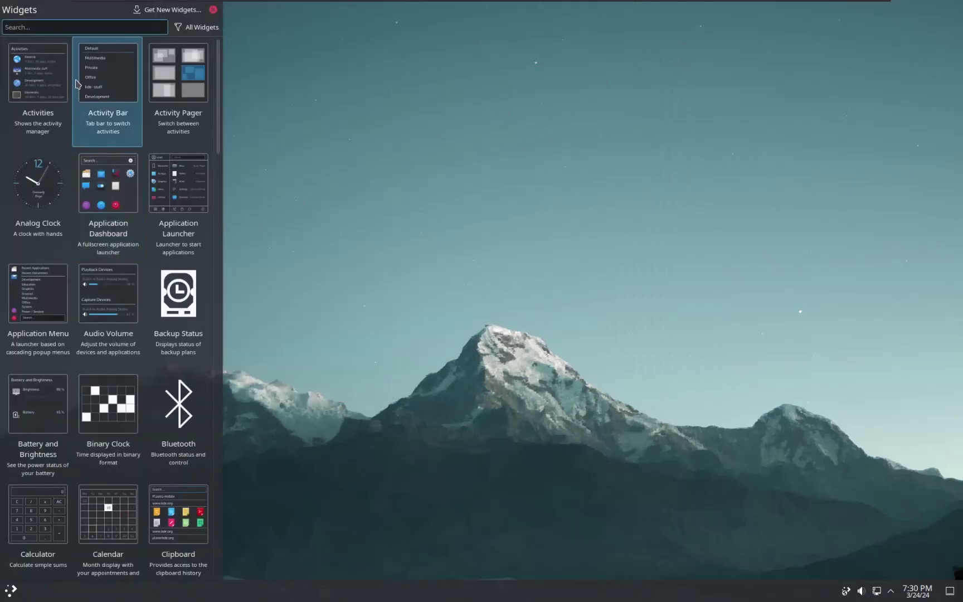
{"action": "scroll", "coordinate": [114, 429], "scroll_direction": "down", "scroll_amount": 1}
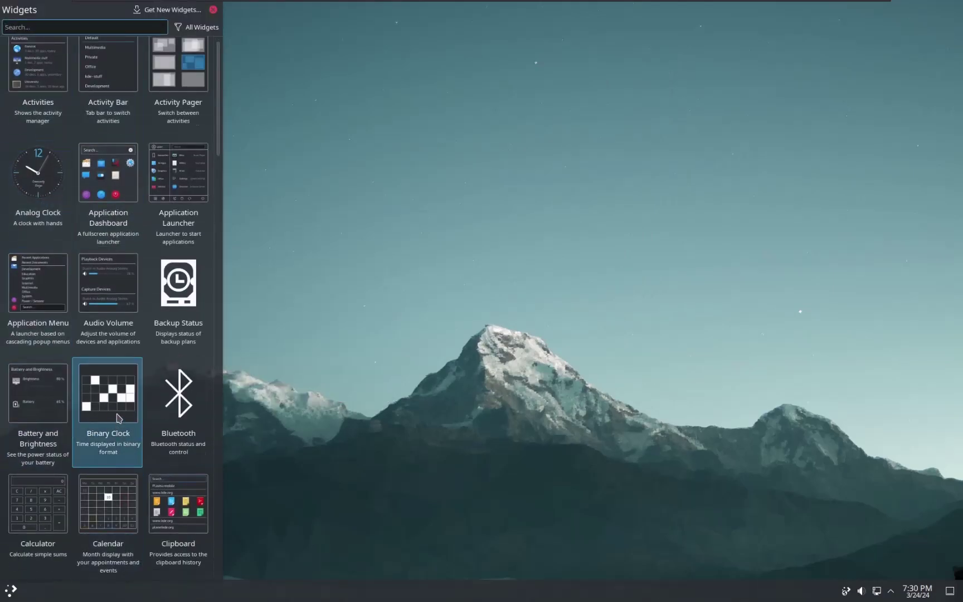
{"action": "scroll", "coordinate": [93, 437], "scroll_direction": "down", "scroll_amount": 2}
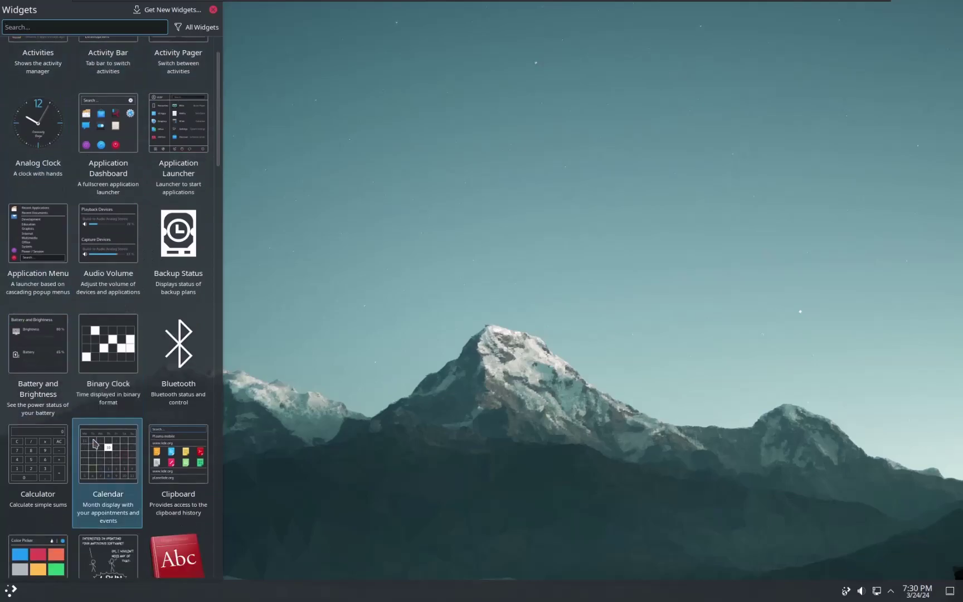
{"action": "scroll", "coordinate": [93, 436], "scroll_direction": "down", "scroll_amount": 6}
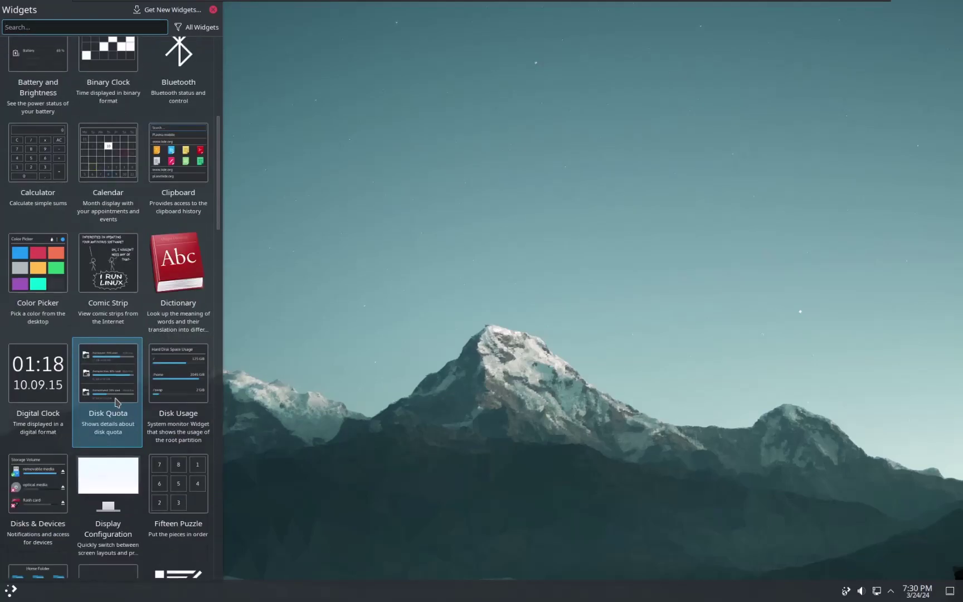
{"action": "scroll", "coordinate": [185, 401], "scroll_direction": "down", "scroll_amount": 1}
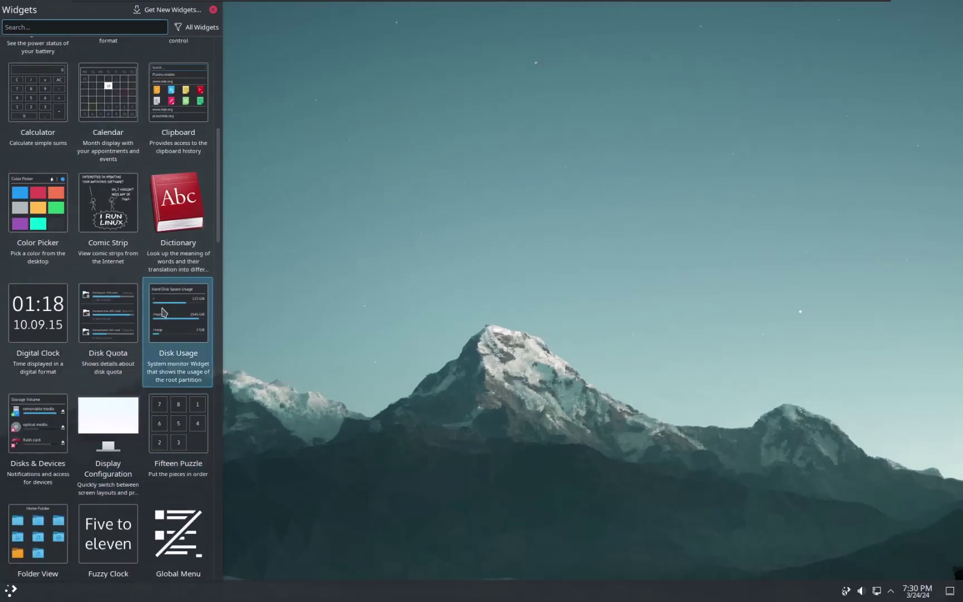
{"action": "left_click_drag", "start_coordinate": [163, 313], "coordinate": [847, 237]}
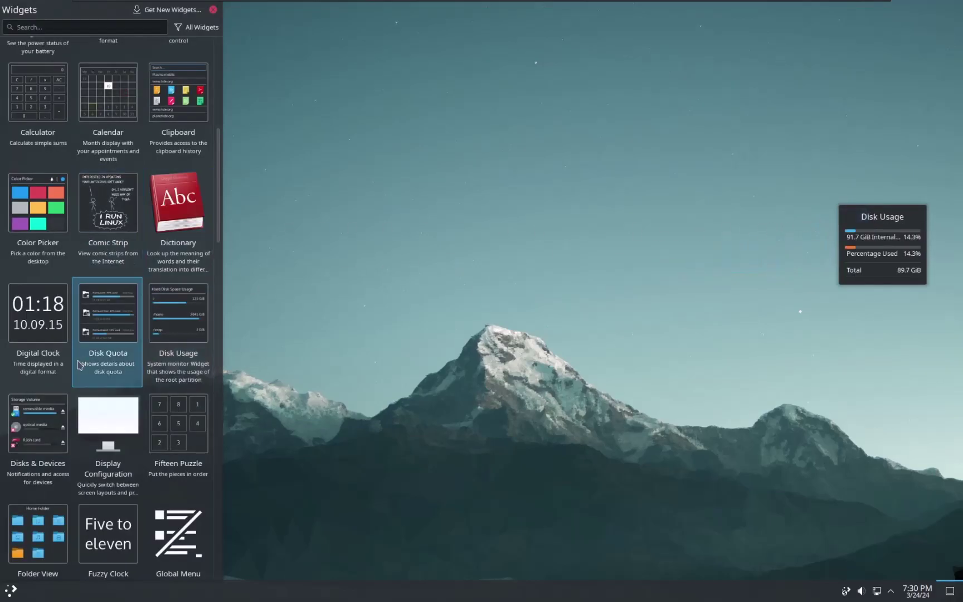
Add a Hard Disk Activity widget to the desktop, near the Disk Usage widget
{"action": "scroll", "coordinate": [134, 431], "scroll_direction": "up", "scroll_amount": 5}
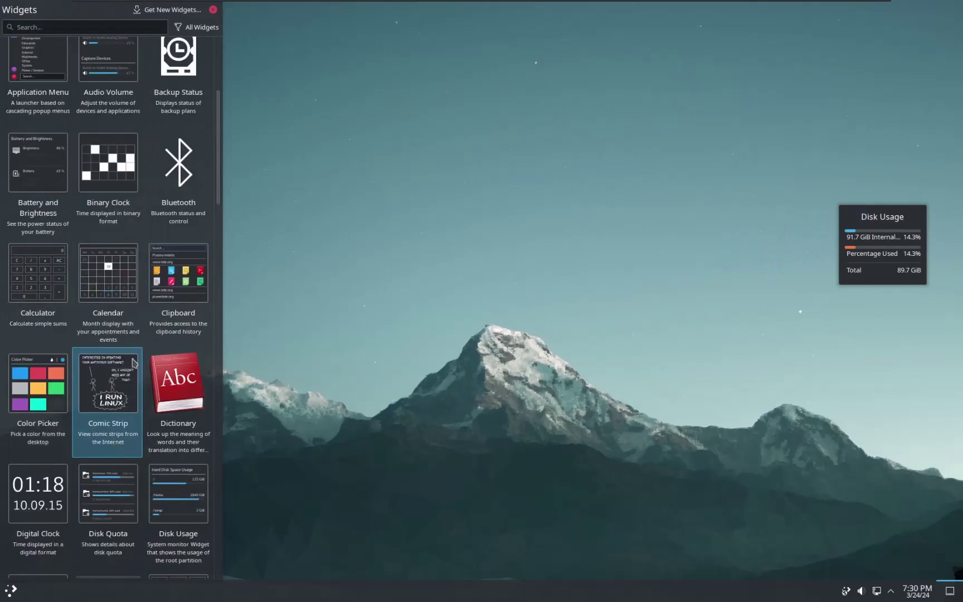
{"action": "scroll", "coordinate": [158, 306], "scroll_direction": "up", "scroll_amount": 2}
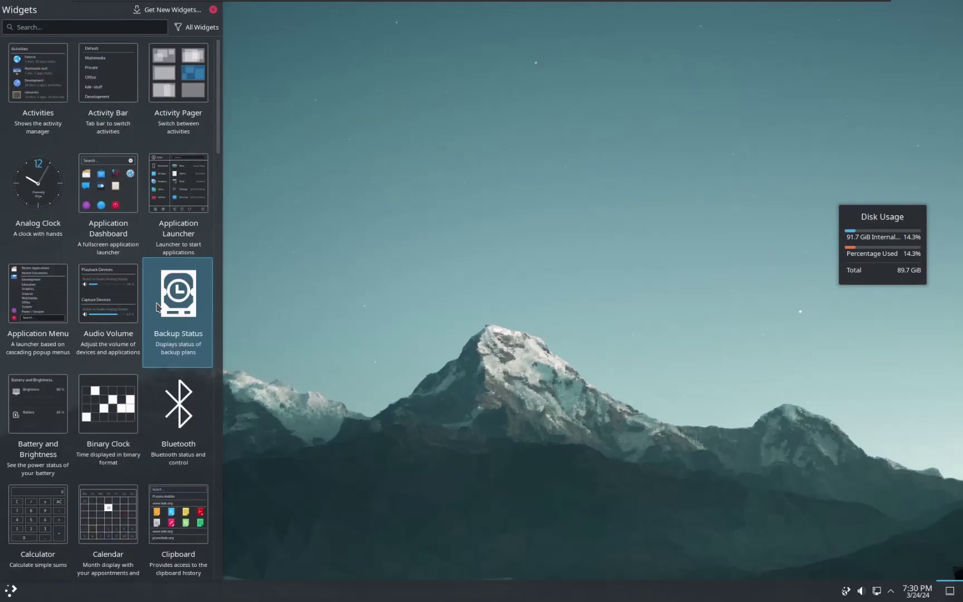
{"action": "scroll", "coordinate": [164, 278], "scroll_direction": "down", "scroll_amount": 10}
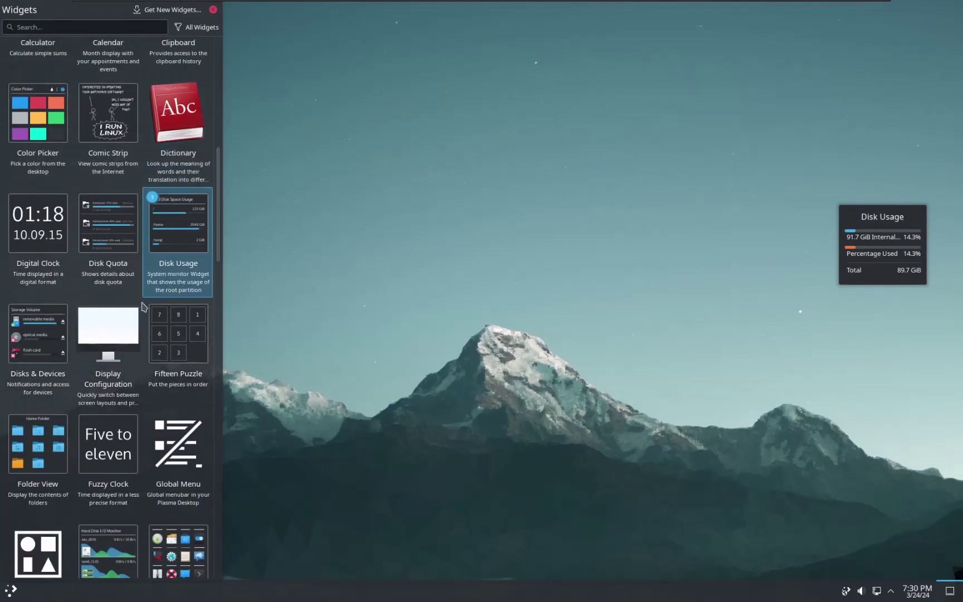
{"action": "scroll", "coordinate": [109, 376], "scroll_direction": "down", "scroll_amount": 2}
{"action": "left_click_drag", "start_coordinate": [105, 419], "coordinate": [728, 166]}
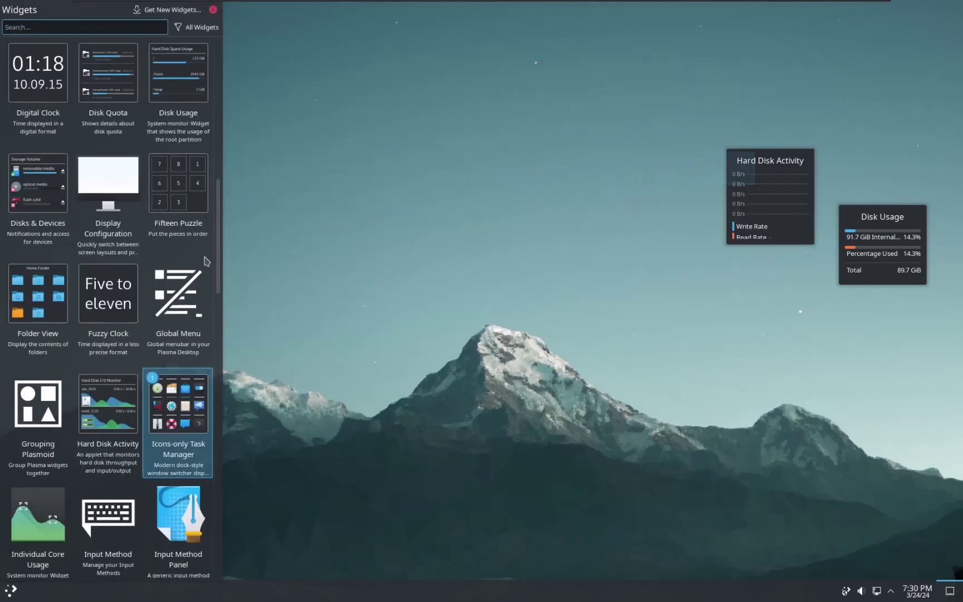
Add Individual Core Usage, Memory Usage and Network speed widgets, and stack all five widgets along the desktop's right edge
{"action": "left_click_drag", "start_coordinate": [54, 489], "coordinate": [495, 392]}
{"action": "scroll", "coordinate": [81, 469], "scroll_direction": "down", "scroll_amount": 3}
{"action": "scroll", "coordinate": [81, 469], "scroll_direction": "down", "scroll_amount": 4}
{"action": "key", "text": "Escape"}
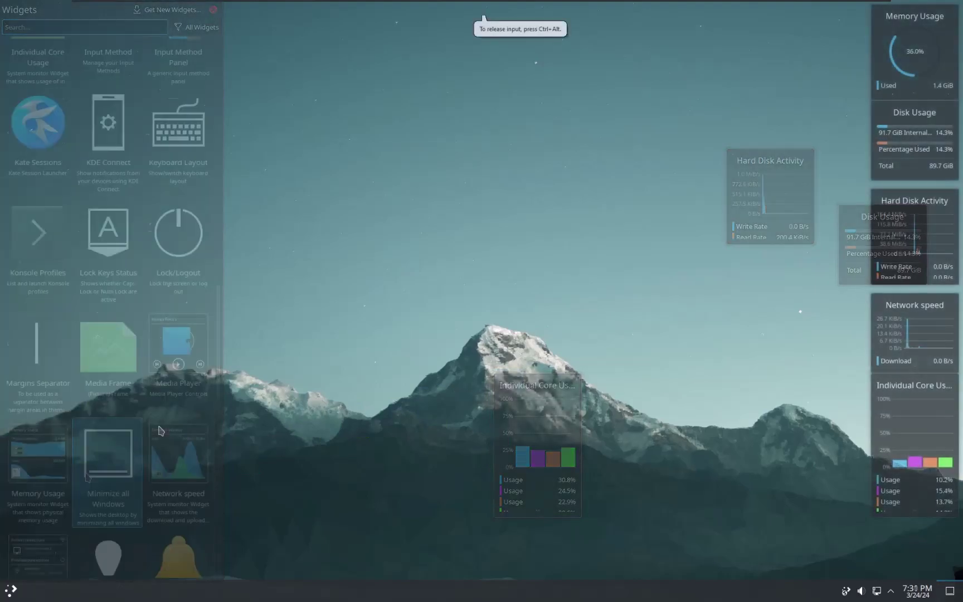
Open the Konsole terminal from the installed applications
{"action": "left_click", "coordinate": [11, 590]}
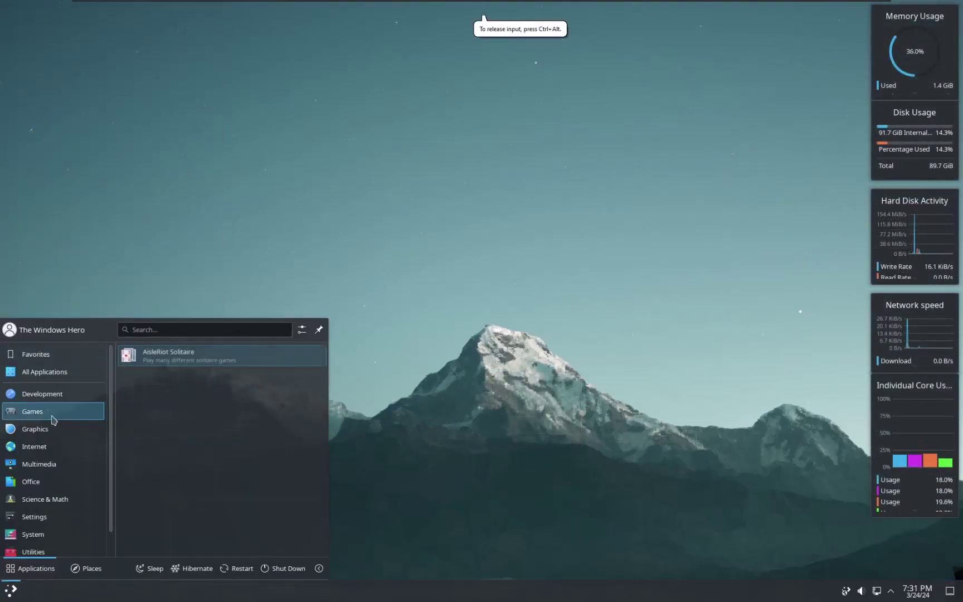
{"action": "mouse_move", "coordinate": [48, 526]}
{"action": "left_click", "coordinate": [180, 474]}
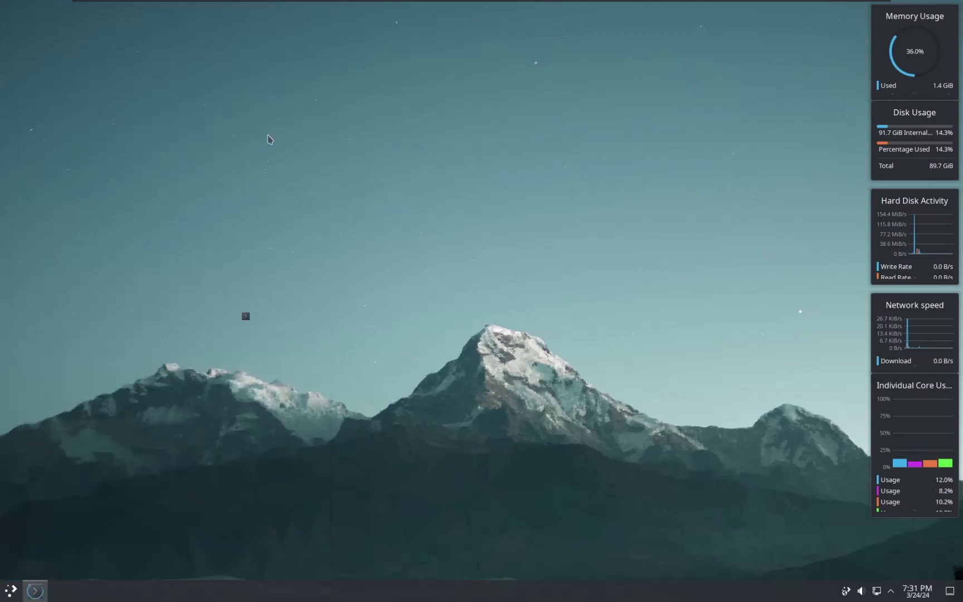
Run sudo apt install neofetch in the terminal
{"action": "type", "text": "apt"}
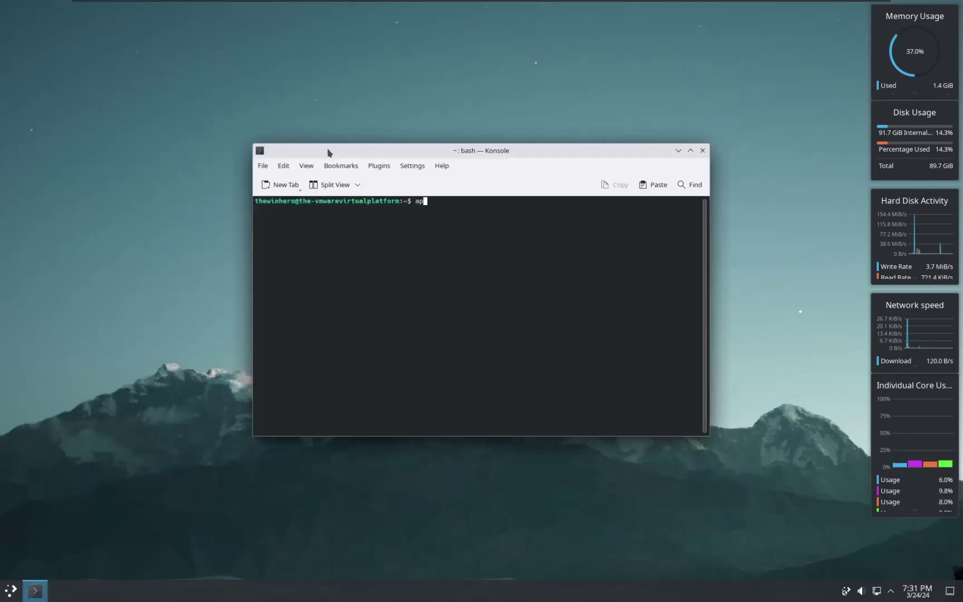
{"action": "key", "text": "BackSpace"}
{"action": "key", "text": "BackSpace"}
{"action": "key", "text": "BackSpace"}
{"action": "key", "text": "BackSpace"}
{"action": "type", "text": "sudo apt "}
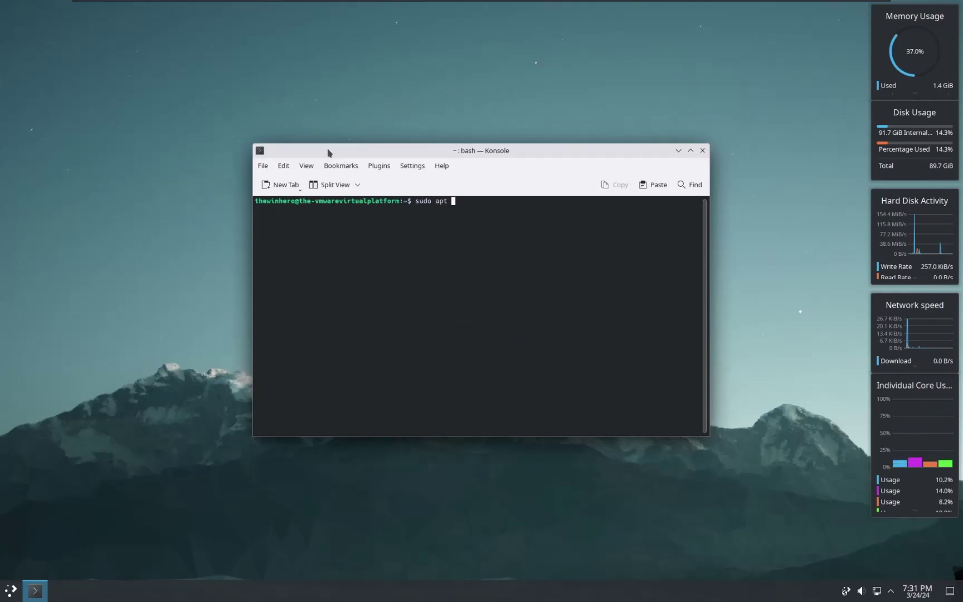
{"action": "type", "text": "instal"}
{"action": "key", "text": "BackSpace"}
{"action": "key", "text": "BackSpace"}
{"action": "key", "text": "BackSpace"}
{"action": "type", "text": "apt install "}
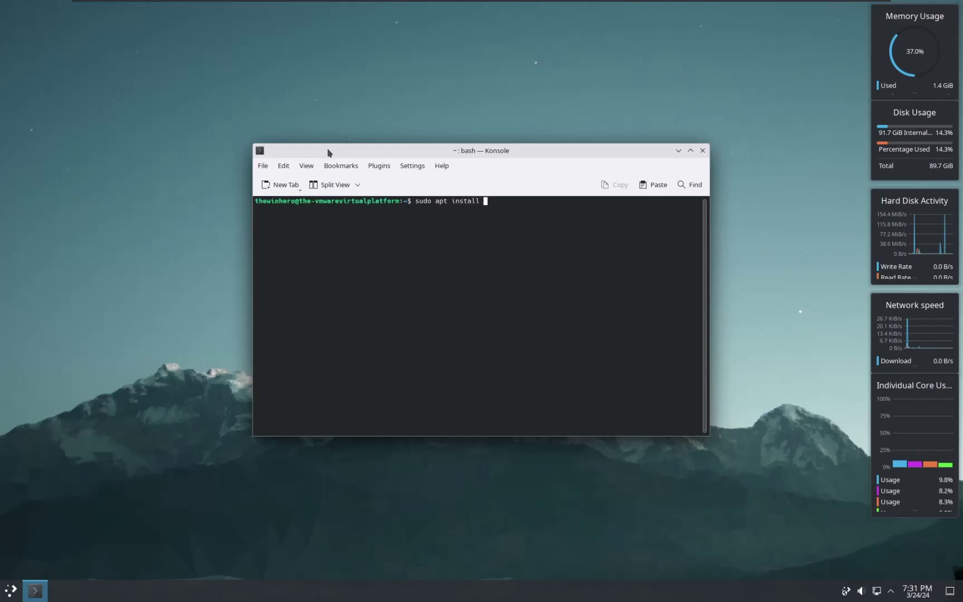
{"action": "type", "text": "neofetch"}
{"action": "key", "text": "Return"}
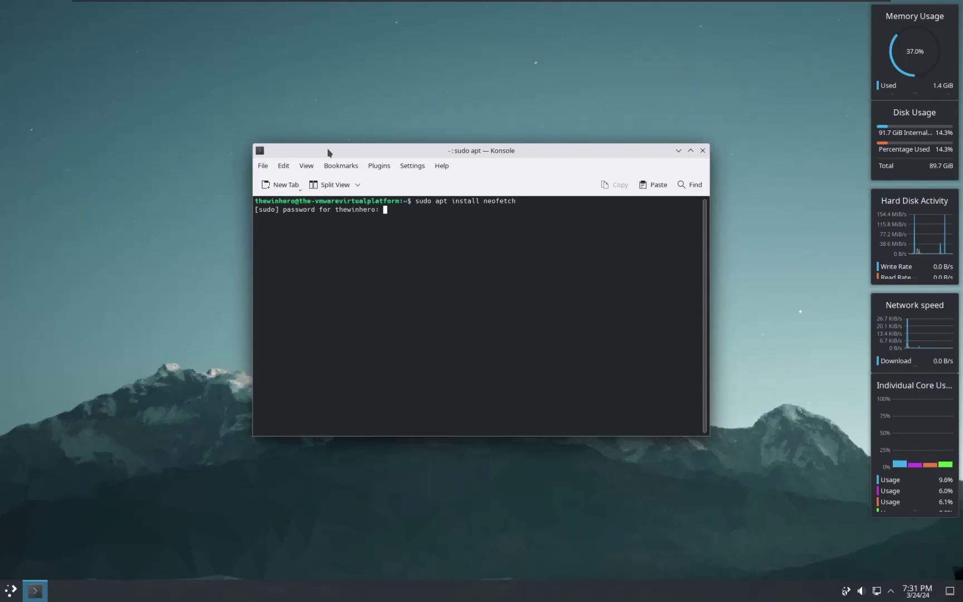
Enter the account password for sudo and confirm the neofetch package installation
{"action": "key", "text": "Return"}
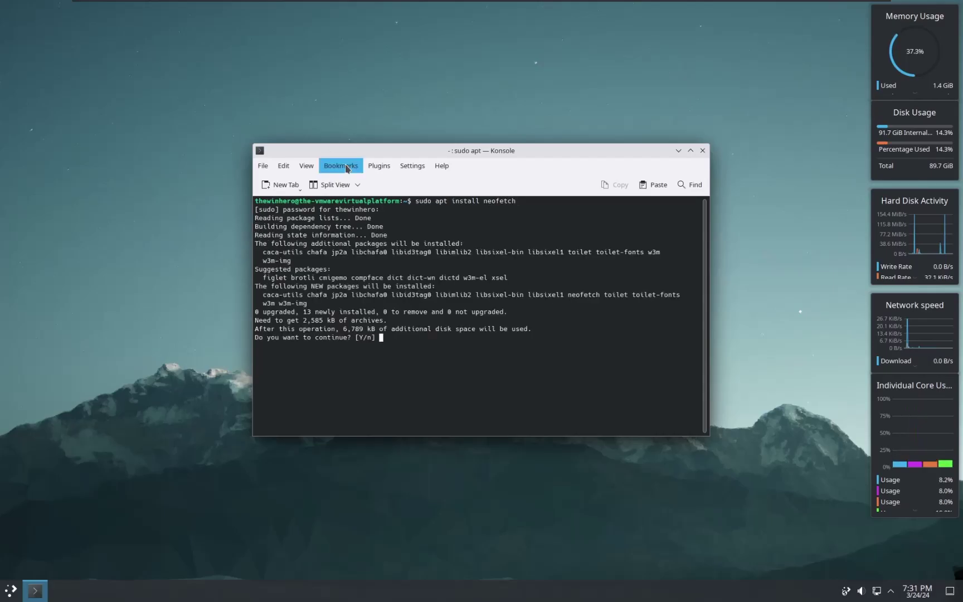
{"action": "type", "text": "ye"}
{"action": "key", "text": "BackSpace"}
{"action": "key", "text": "Return"}
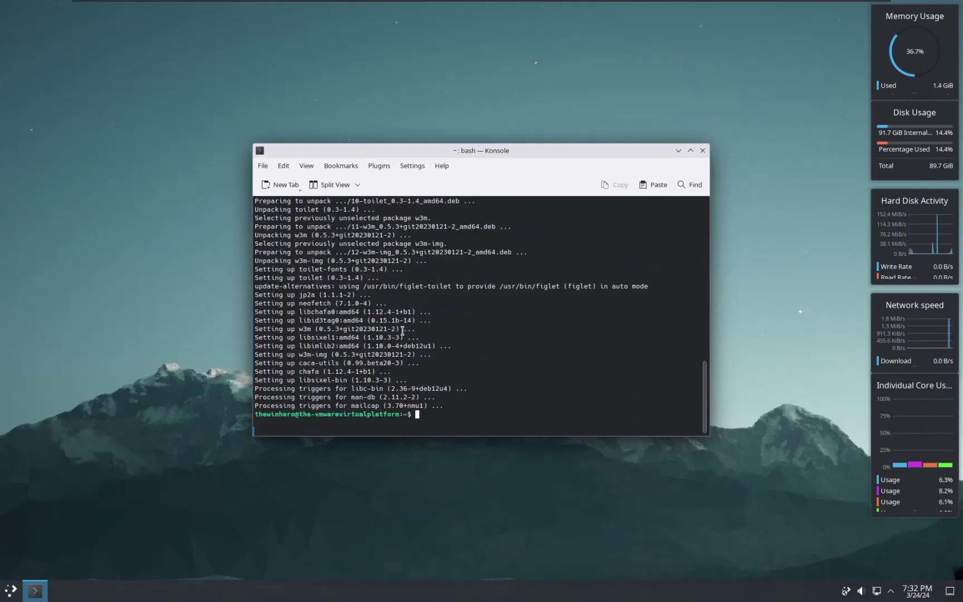
Run neofetch in the terminal, check the reported system details and memory figure, and close the terminal window
{"action": "type", "text": "neofetch"}
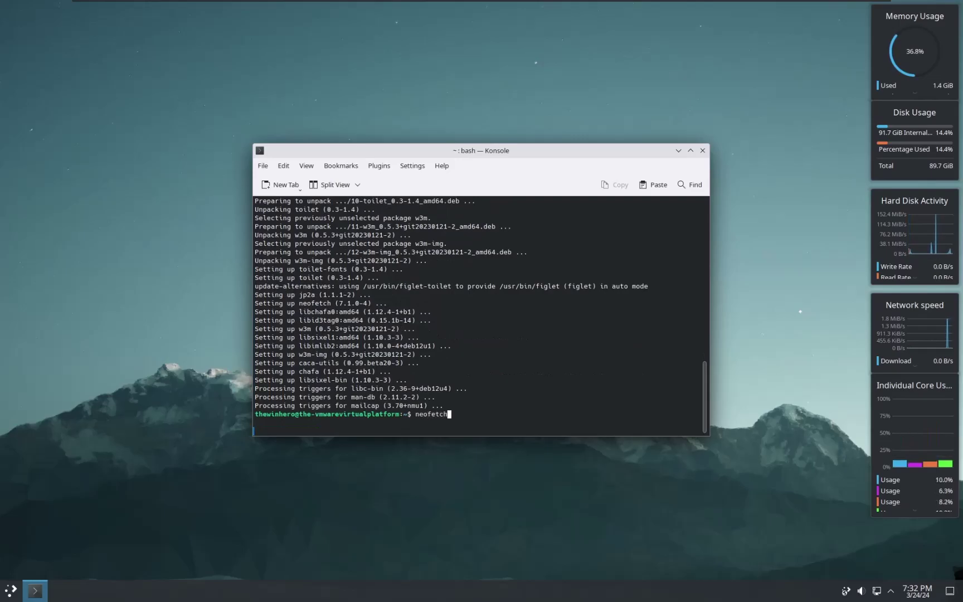
{"action": "key", "text": "Return"}
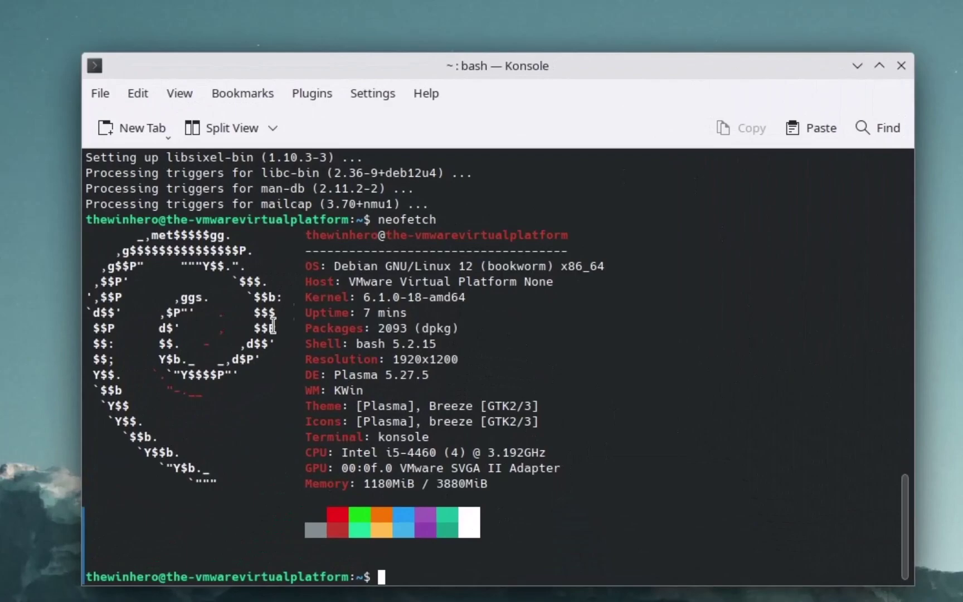
{"action": "double_click", "coordinate": [446, 497]}
{"action": "double_click", "coordinate": [405, 480]}
{"action": "double_click", "coordinate": [406, 481]}
{"action": "left_click", "coordinate": [194, 341]}
{"action": "left_click", "coordinate": [901, 65]}
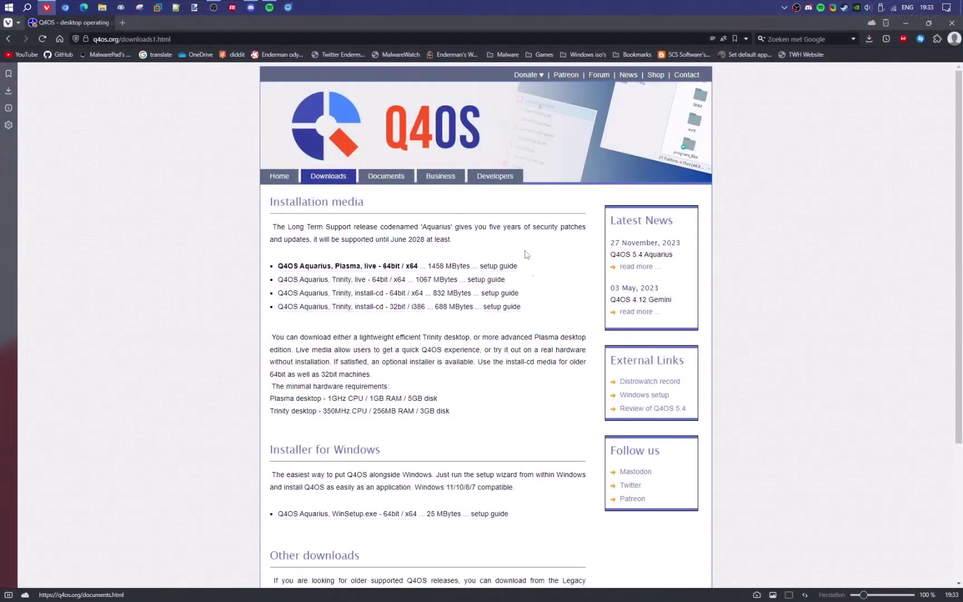
On the Q4OS downloads page, start the Q4OS Aquarius Trinity live 64bit download and skip the donation
{"action": "left_click", "coordinate": [312, 280]}
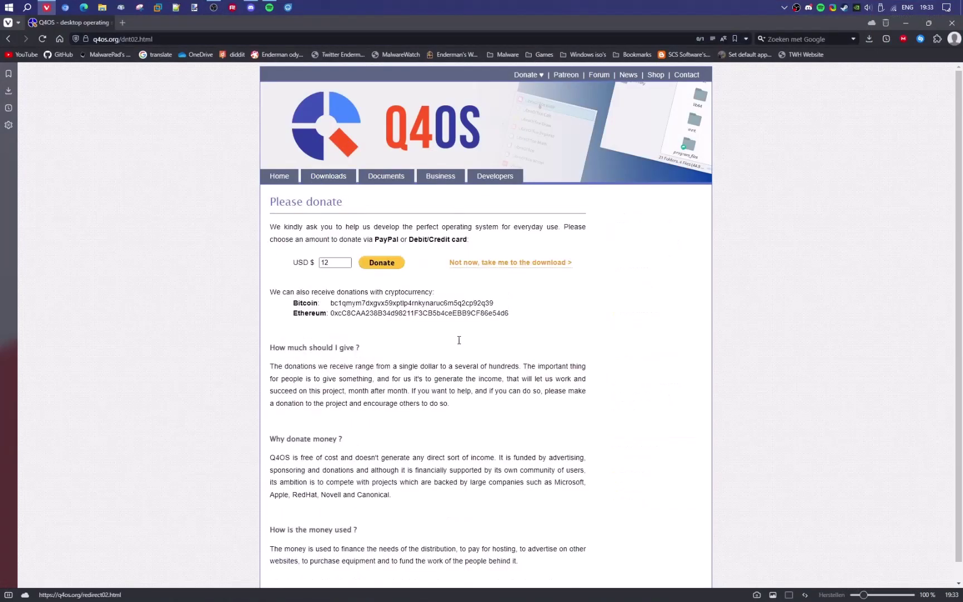
{"action": "left_click", "coordinate": [542, 264]}
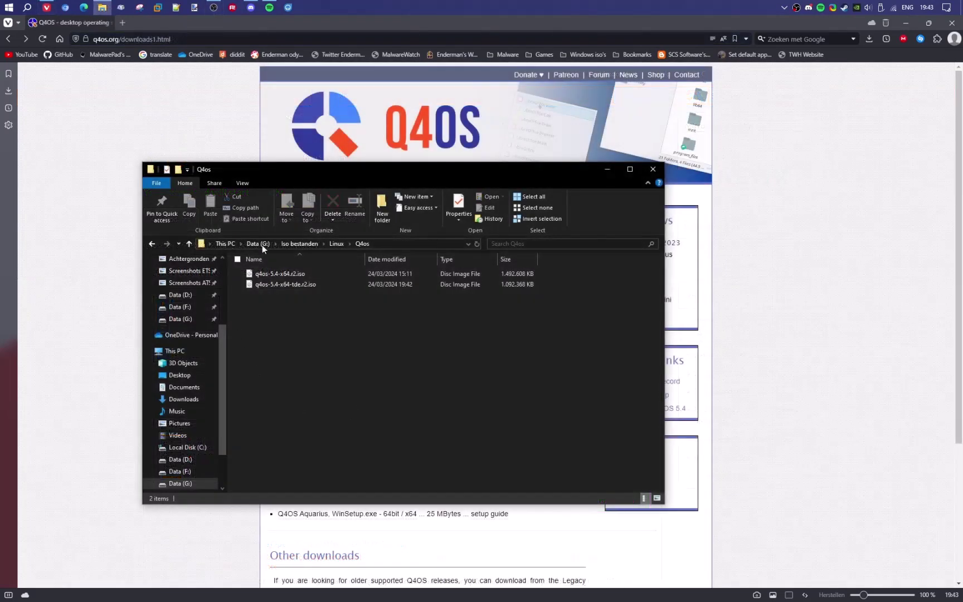
Compare the file properties of q4os-5.4-x64-tde.r2.iso and q4os-5.4-x64.r2.iso side by side in the Q4os folder
{"action": "left_click", "coordinate": [193, 99]}
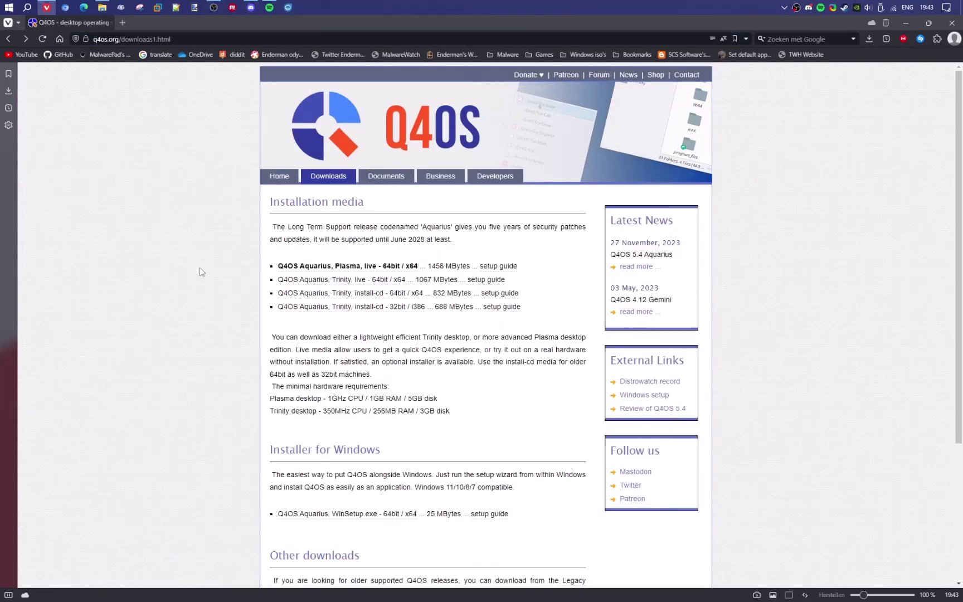
{"action": "left_click", "coordinate": [102, 7]}
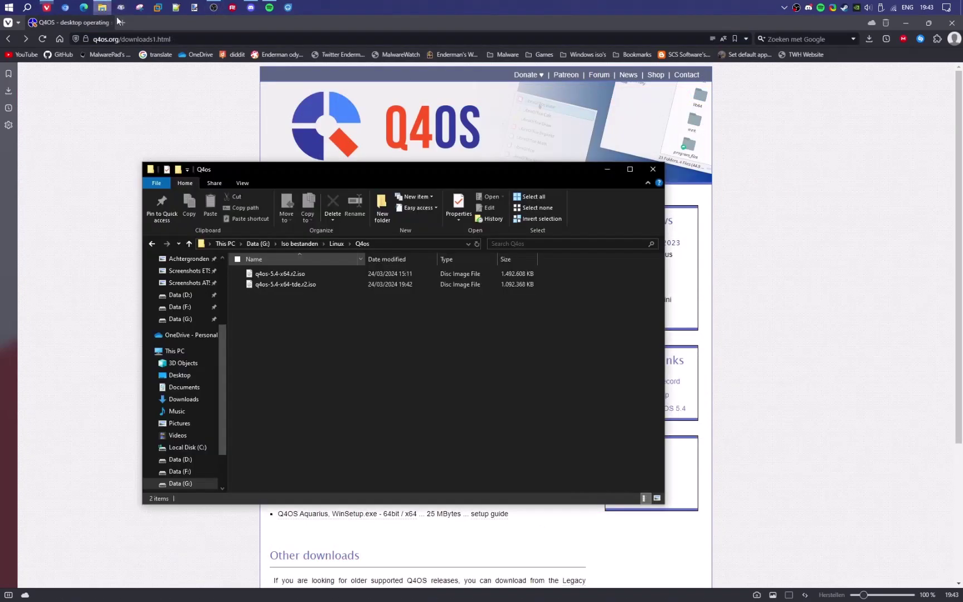
{"action": "left_click", "coordinate": [339, 284]}
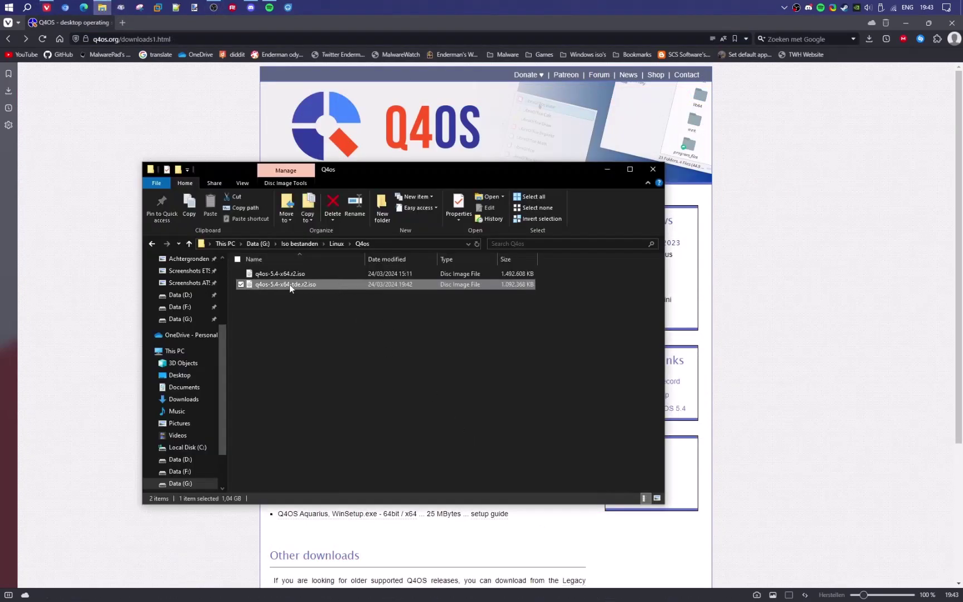
{"action": "left_click", "coordinate": [459, 206]}
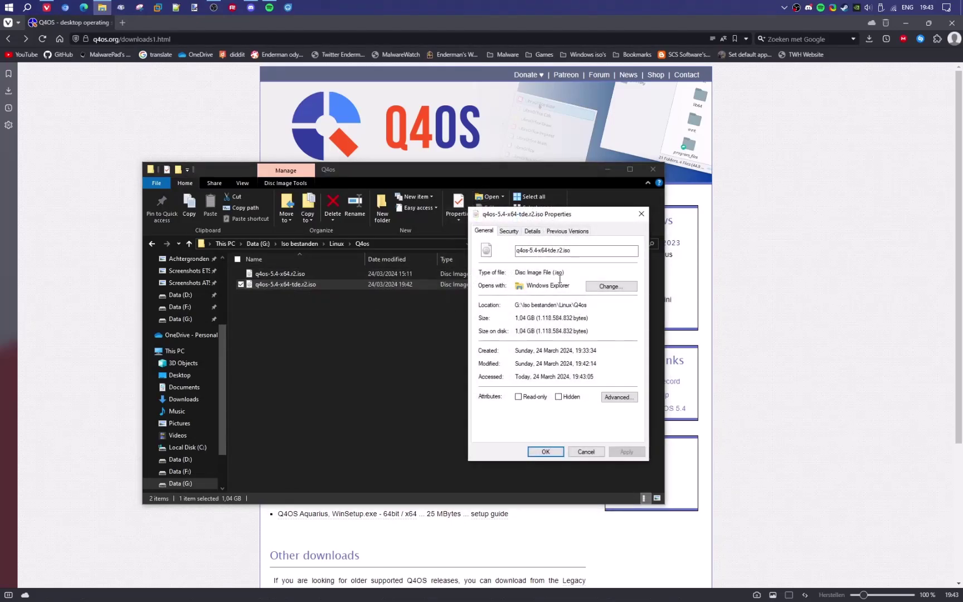
{"action": "left_click_drag", "start_coordinate": [517, 199], "coordinate": [673, 221]}
{"action": "left_click", "coordinate": [502, 271]}
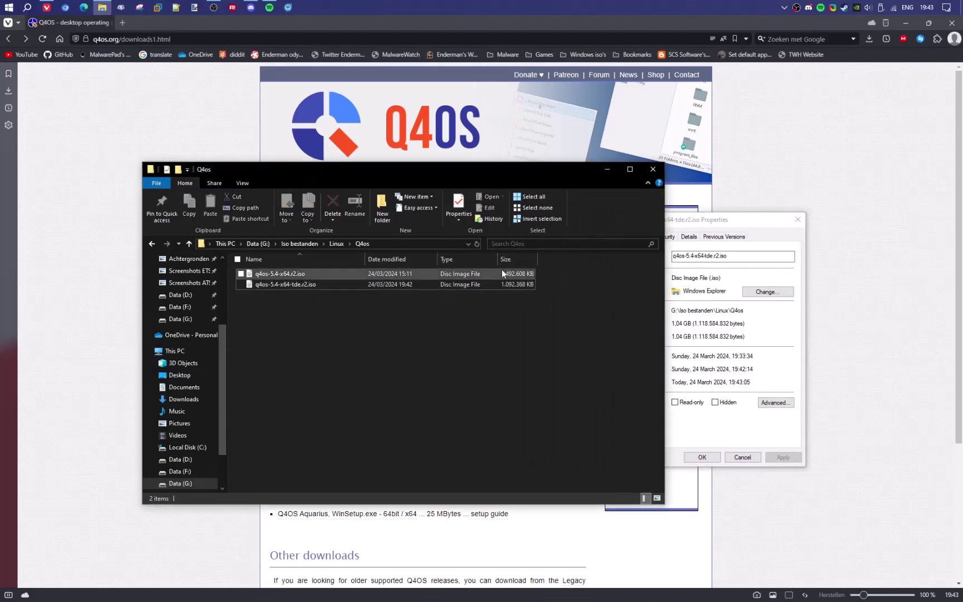
{"action": "left_click", "coordinate": [460, 206]}
{"action": "left_click_drag", "start_coordinate": [557, 216], "coordinate": [405, 221]}
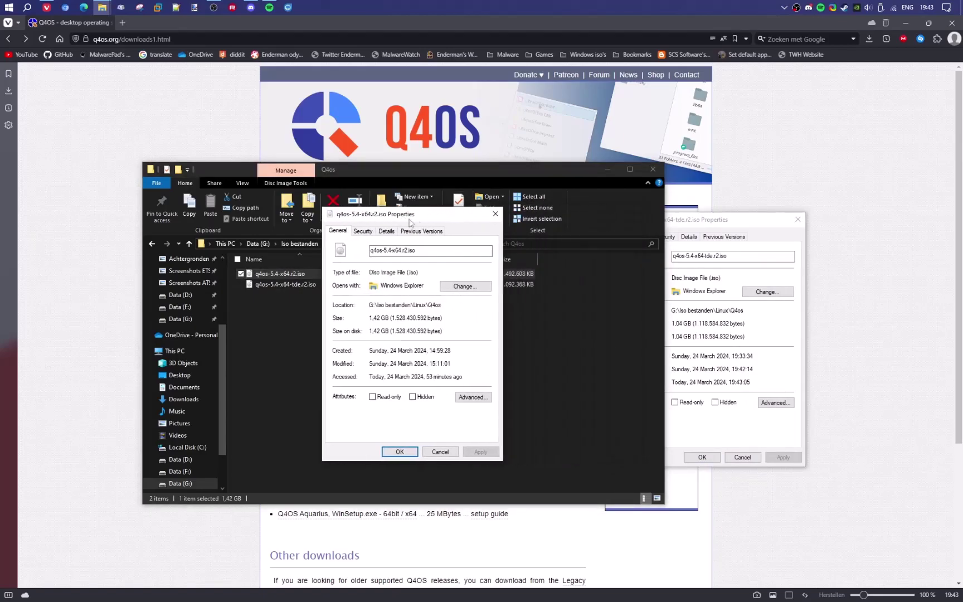
{"action": "left_click_drag", "start_coordinate": [732, 228], "coordinate": [586, 230]}
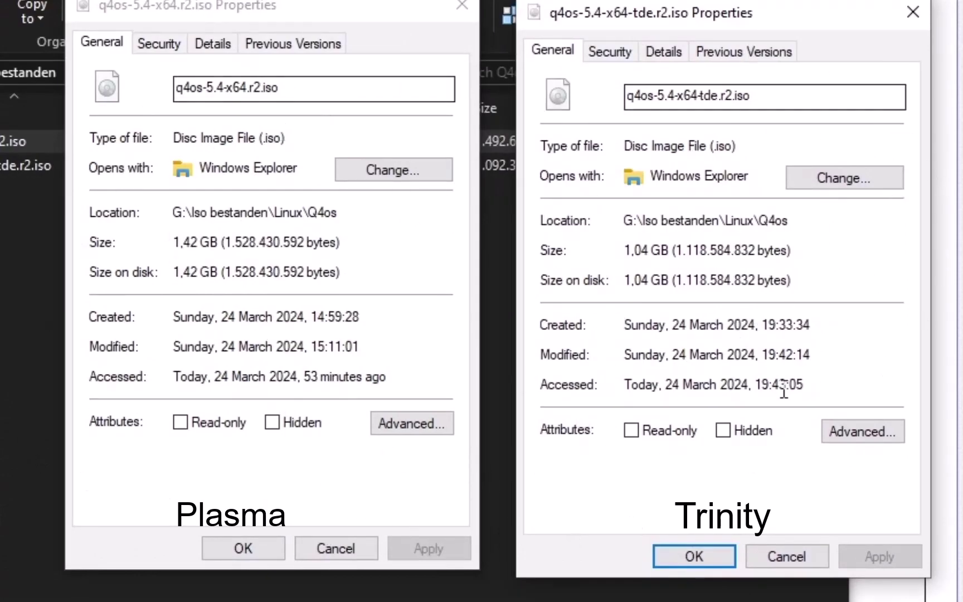
Close both ISO properties windows and the Q4os folder, and minimize the browser
{"action": "left_click", "coordinate": [913, 11]}
{"action": "left_click", "coordinate": [474, 33]}
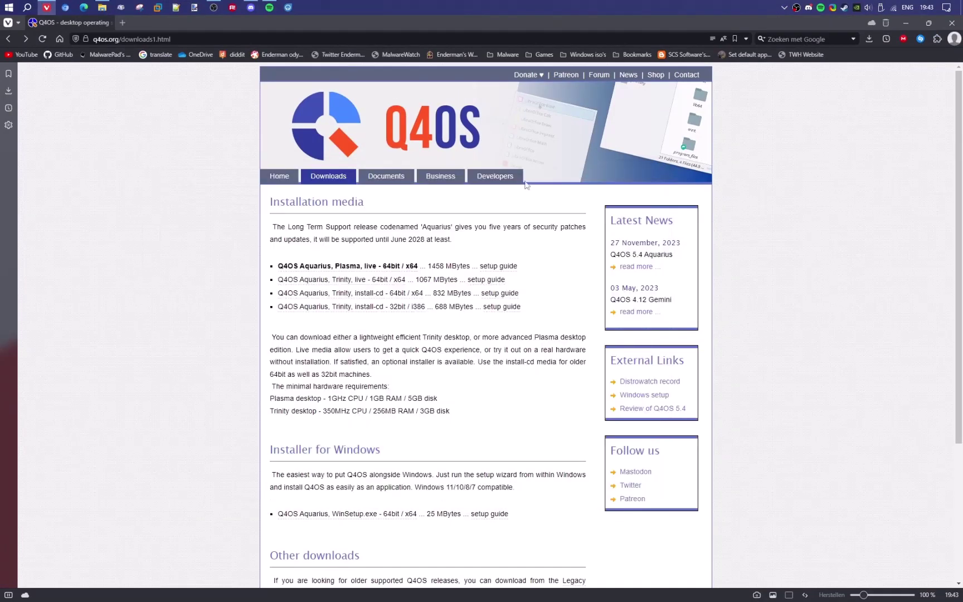
{"action": "left_click", "coordinate": [653, 169]}
{"action": "left_click", "coordinate": [906, 23]}
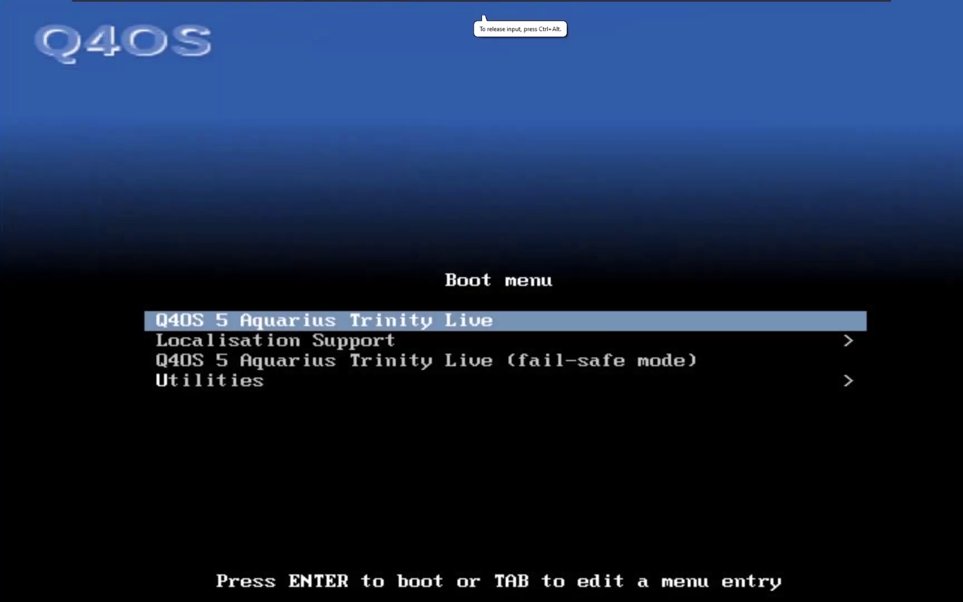
Boot the virtual machine into Q4OS 5 Aquarius Trinity Live from the boot options
{"action": "key", "text": "Down"}
{"action": "key", "text": "Down"}
{"action": "key", "text": "Down"}
{"action": "key", "text": "Up"}
{"action": "key", "text": "Up"}
{"action": "key", "text": "Up"}
{"action": "key", "text": "Down"}
{"action": "key", "text": "Up"}
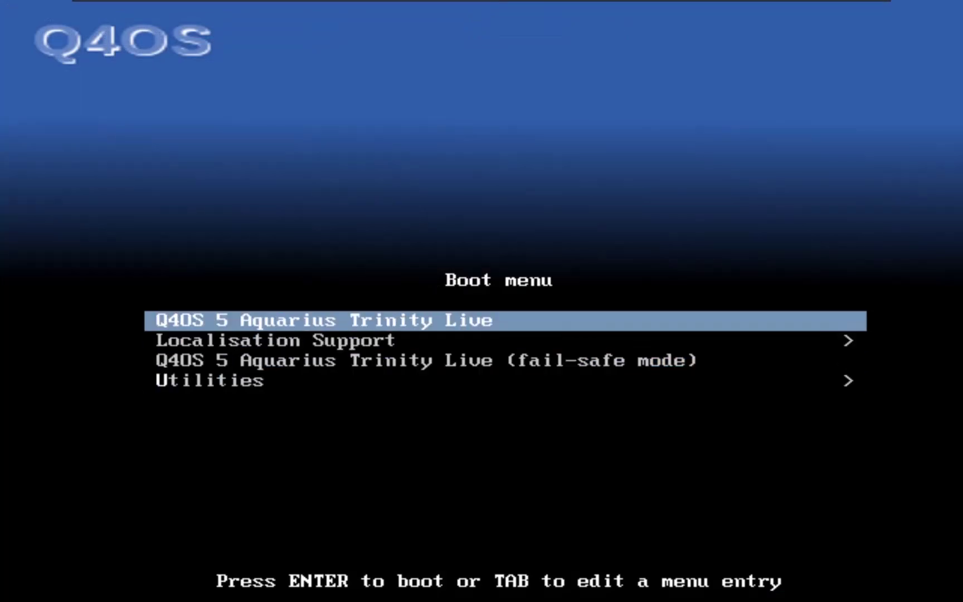
{"action": "key", "text": "Return"}
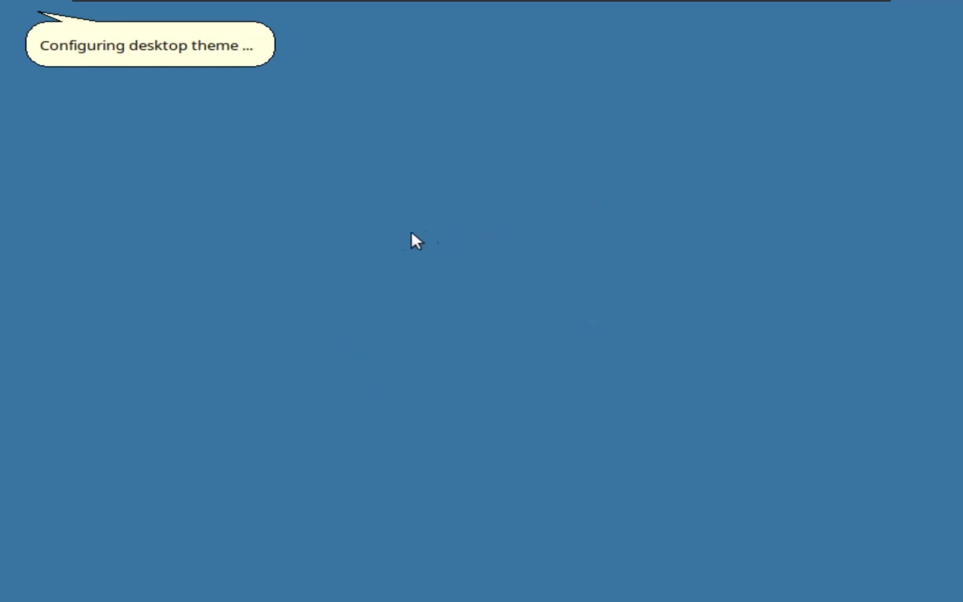
Change the virtual machine's Stretch Guest setting so the guest display is shown unstretched
{"action": "left_click", "coordinate": [465, 352]}
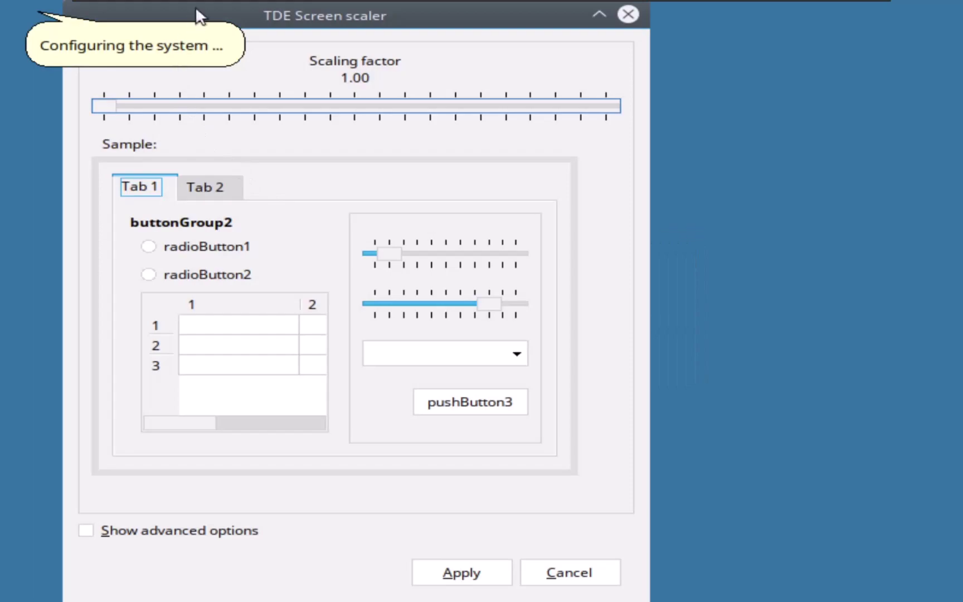
{"action": "mouse_move", "coordinate": [204, 3]}
{"action": "left_click", "coordinate": [146, 6]}
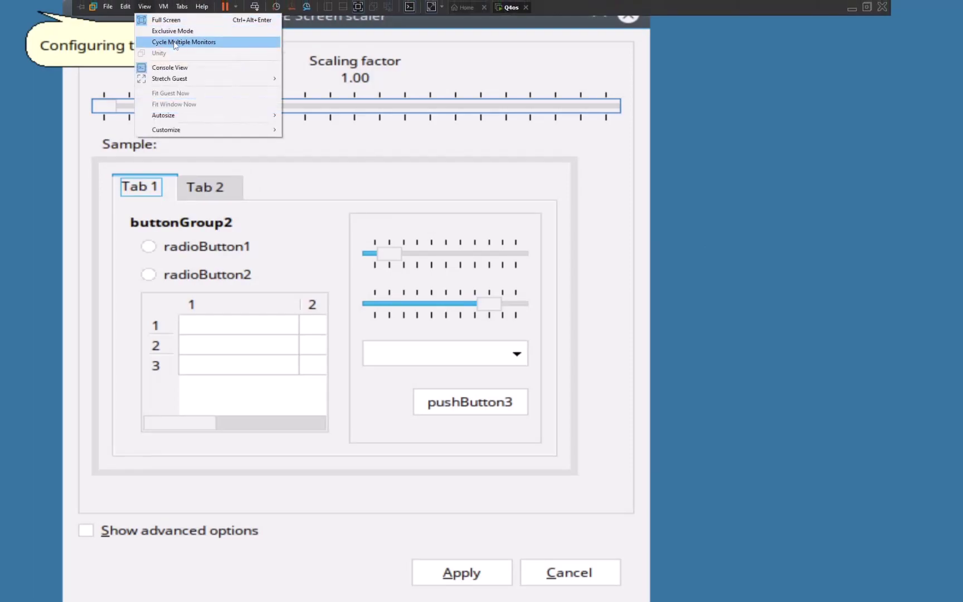
{"action": "mouse_move", "coordinate": [270, 81]}
{"action": "left_click", "coordinate": [311, 89]}
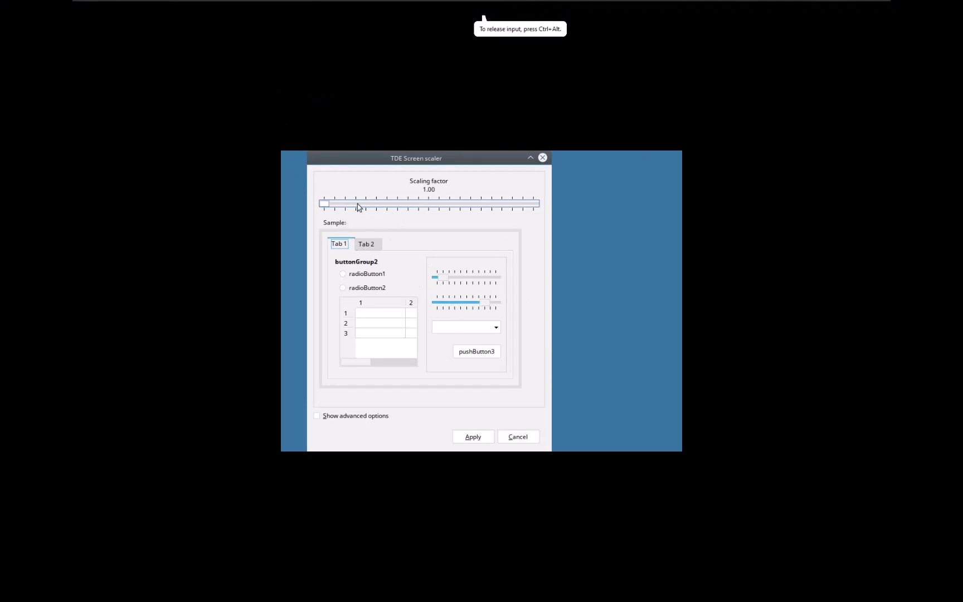
Try the TDE Screen scaler's slider with advanced options shown, keep the scaling factor at 1.00, and hide the advanced options
{"action": "mouse_move", "coordinate": [327, 206]}
{"action": "left_mouse_down"}
{"action": "mouse_move", "coordinate": [335, 207]}
{"action": "mouse_move", "coordinate": [322, 206]}
{"action": "left_mouse_up"}
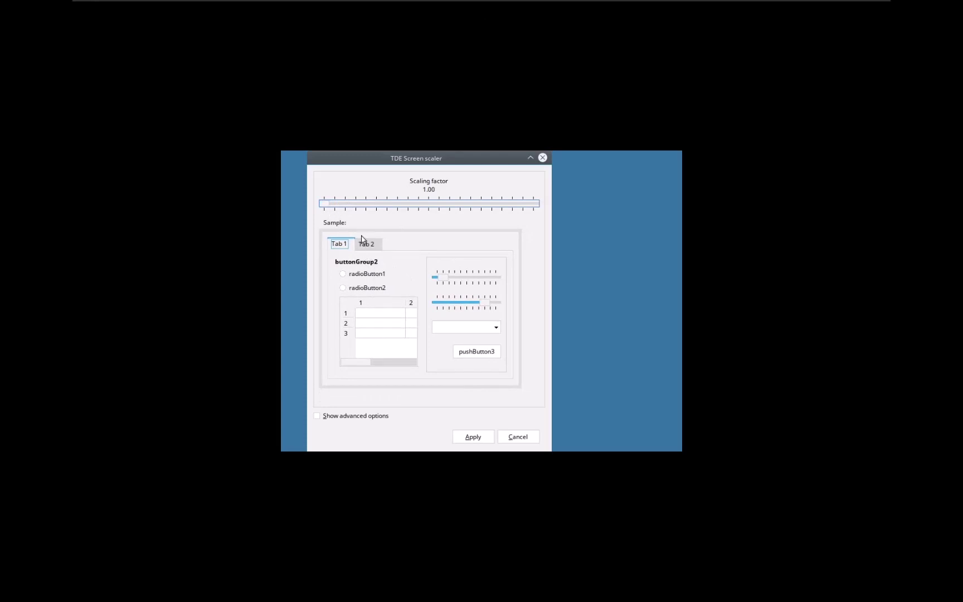
{"action": "left_click", "coordinate": [359, 417]}
{"action": "left_click_drag", "start_coordinate": [404, 206], "coordinate": [323, 211]}
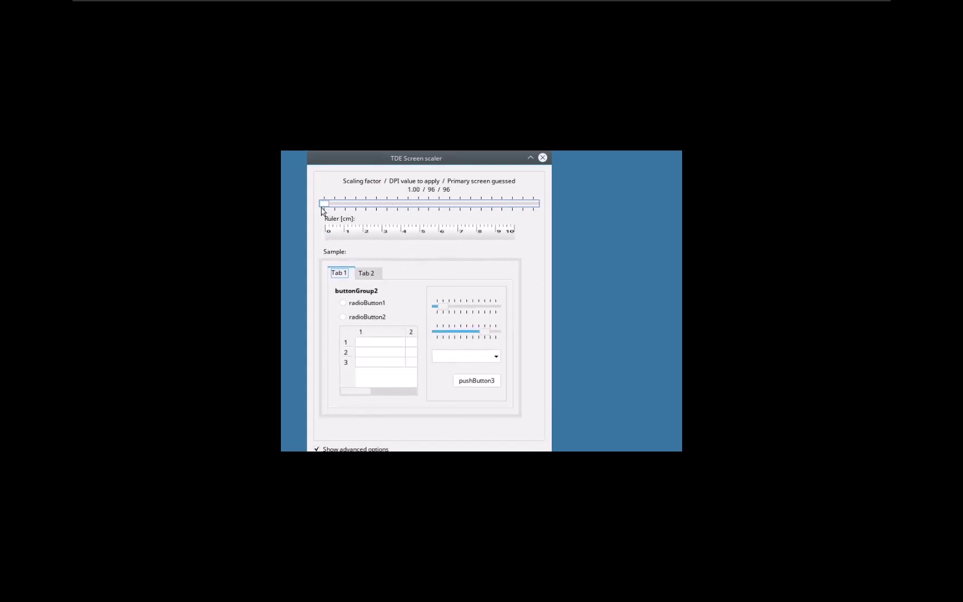
{"action": "left_click", "coordinate": [358, 450]}
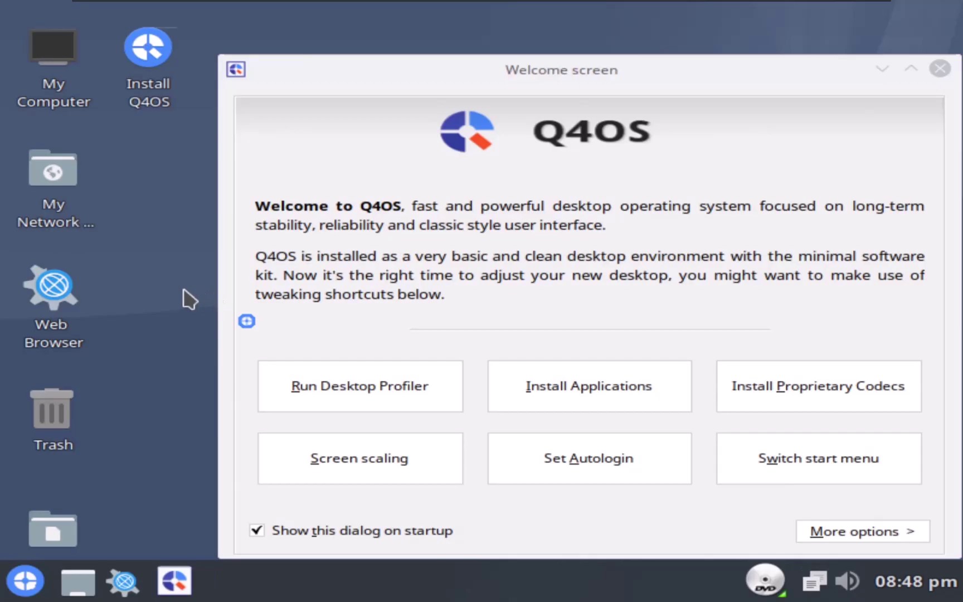
Launch the process manager from the desktop panel and examine its System Load graphs in a maximized window
{"action": "right_click", "coordinate": [243, 573]}
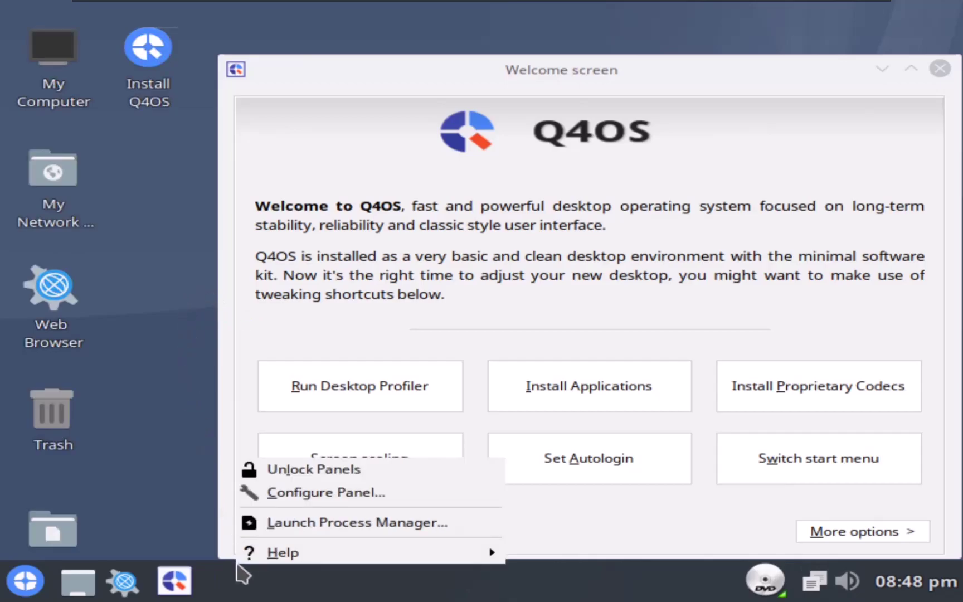
{"action": "left_click", "coordinate": [233, 590]}
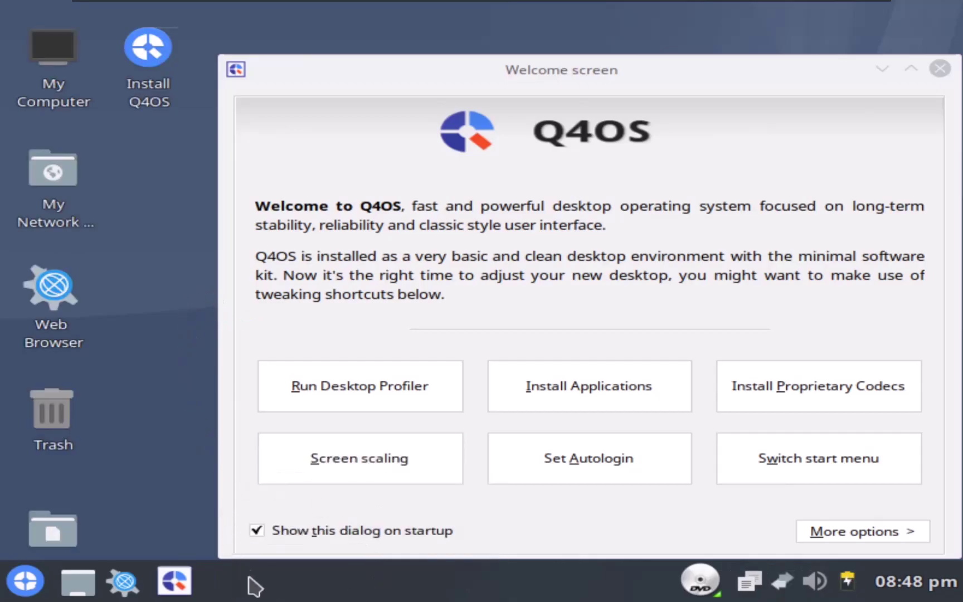
{"action": "right_click", "coordinate": [355, 563]}
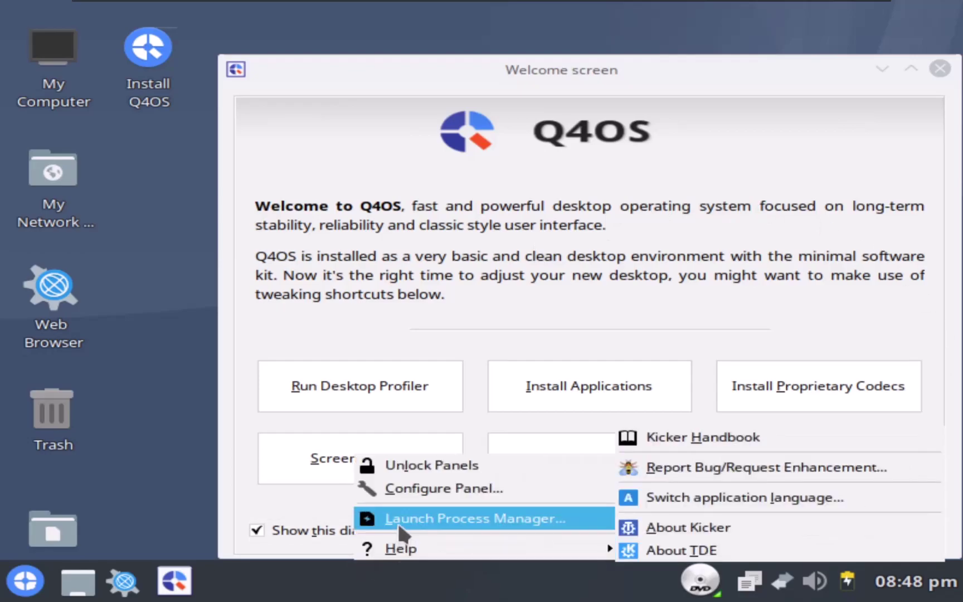
{"action": "left_click", "coordinate": [378, 507]}
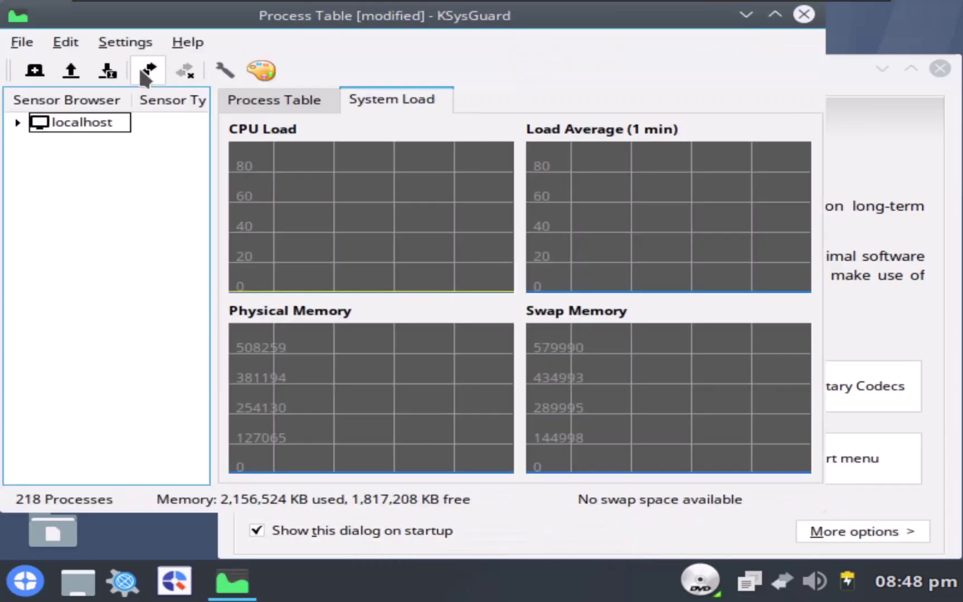
{"action": "left_click_drag", "start_coordinate": [124, 25], "coordinate": [205, 48]}
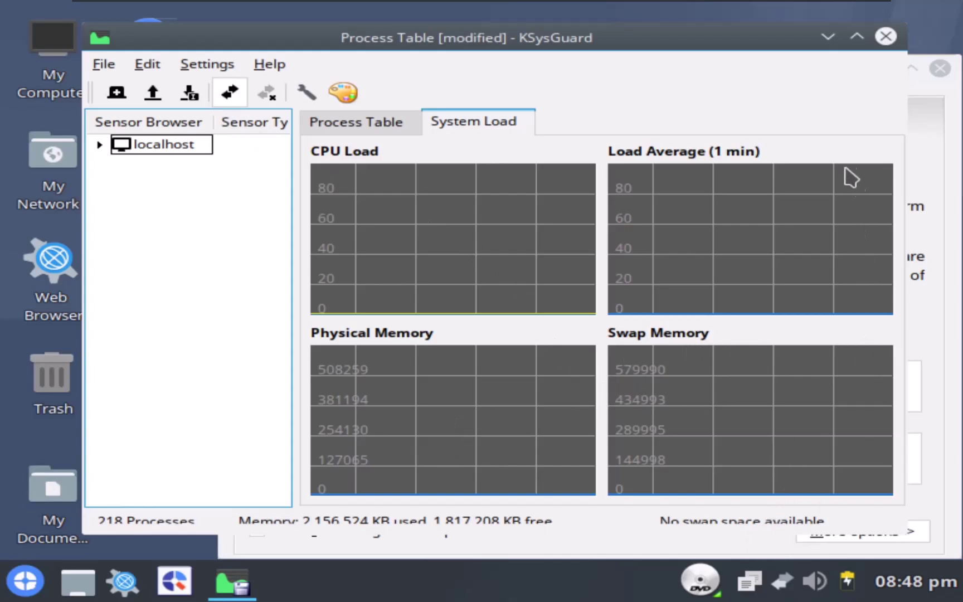
{"action": "left_click", "coordinate": [857, 36]}
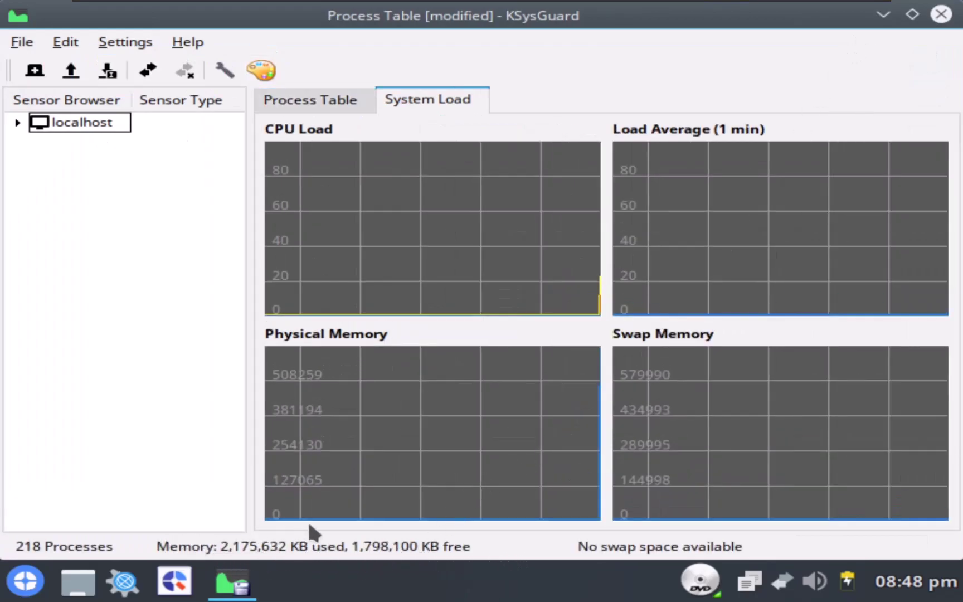
{"action": "left_click", "coordinate": [914, 20]}
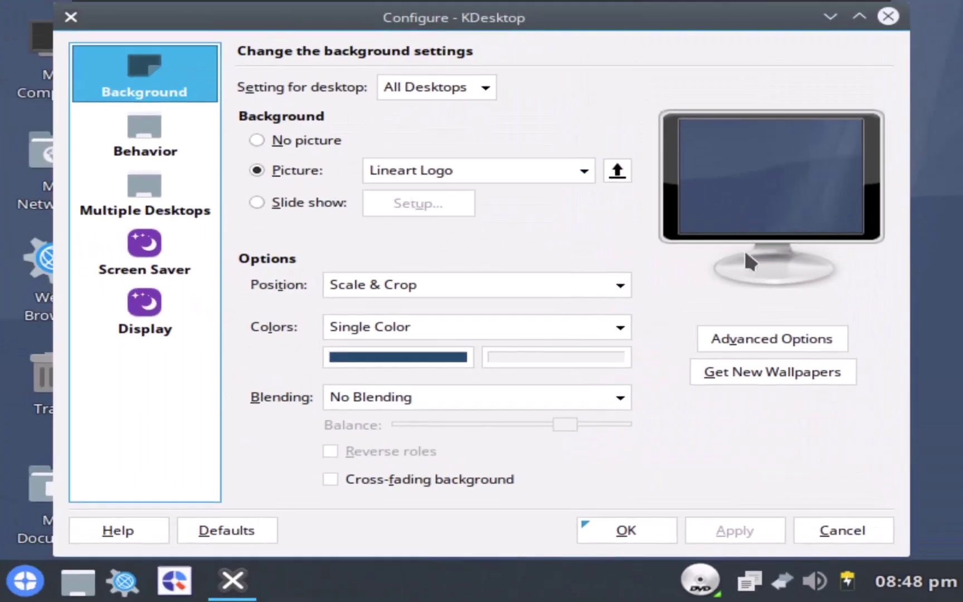
Look through the desktop's Behavior and Multiple Desktops settings, and the desktop's available actions including the Switch User options
{"action": "left_click", "coordinate": [149, 134]}
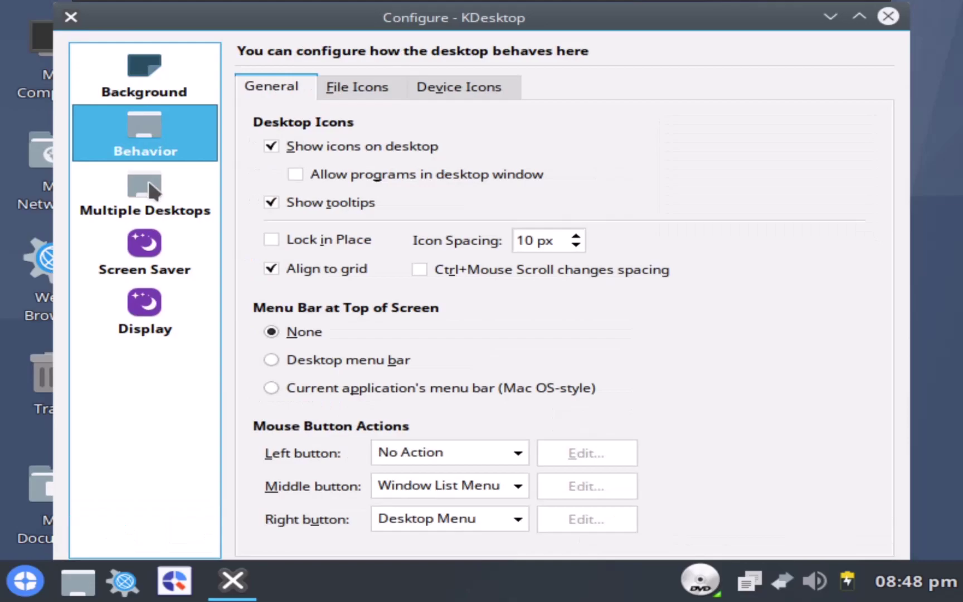
{"action": "left_click", "coordinate": [153, 193]}
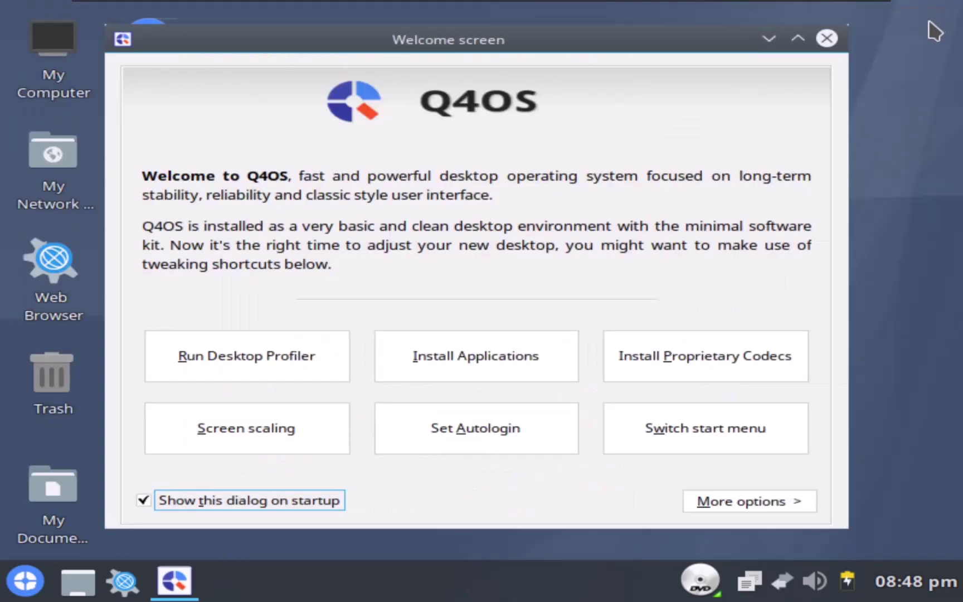
{"action": "right_click", "coordinate": [891, 94]}
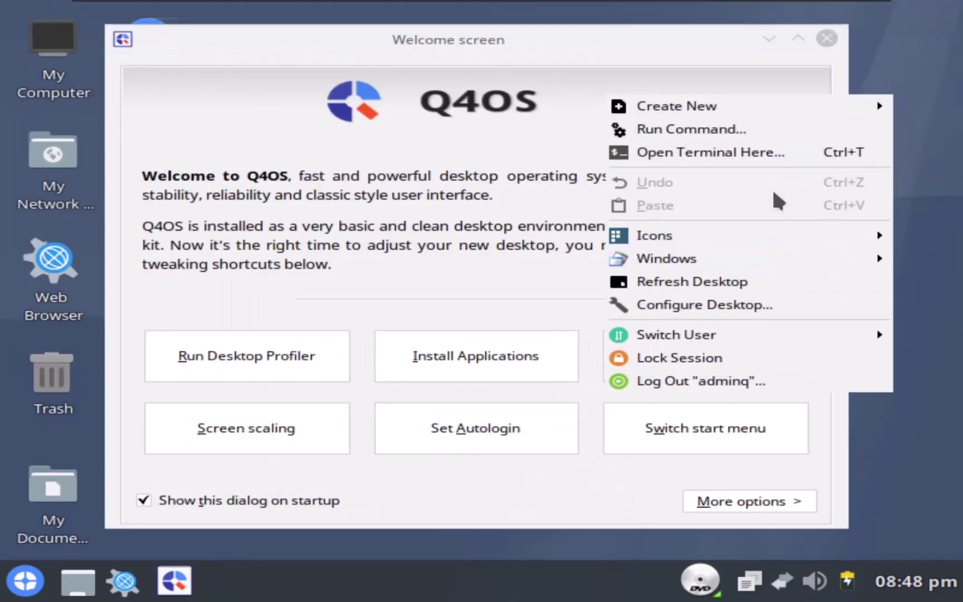
{"action": "mouse_move", "coordinate": [786, 334]}
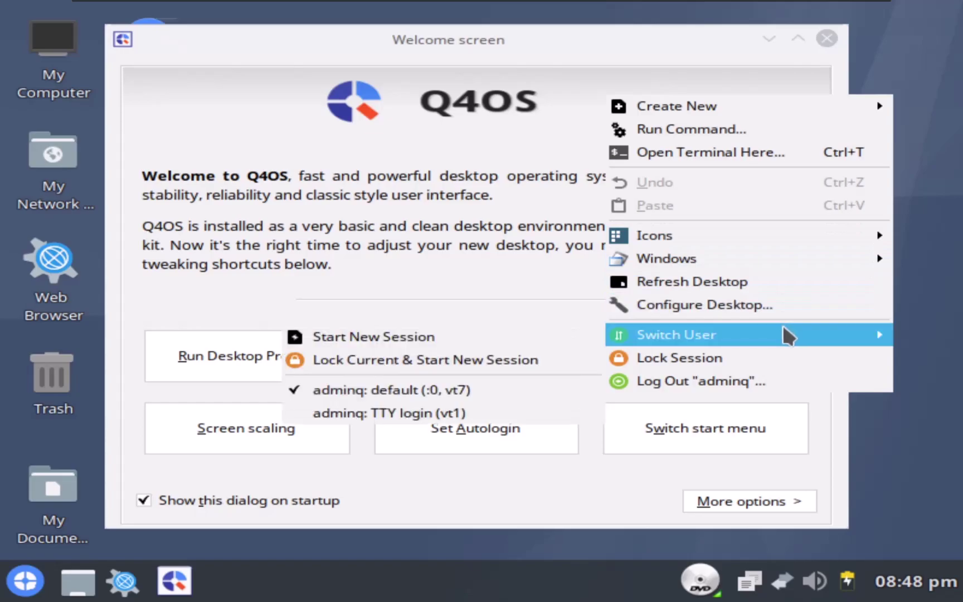
{"action": "mouse_move", "coordinate": [769, 245]}
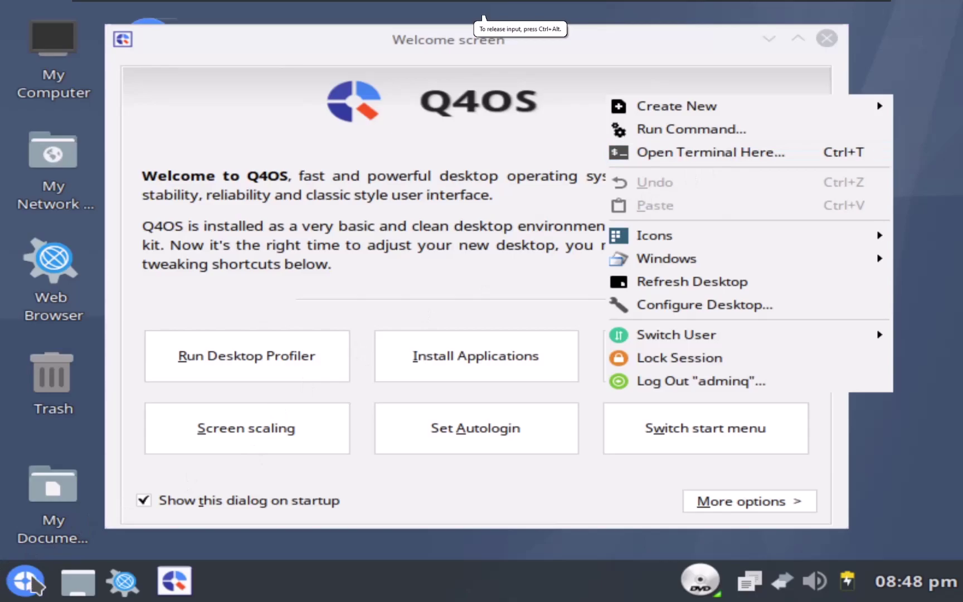
Open the Q4OS start menu to view its places and applications
{"action": "left_click", "coordinate": [28, 581]}
{"action": "left_click", "coordinate": [29, 582]}
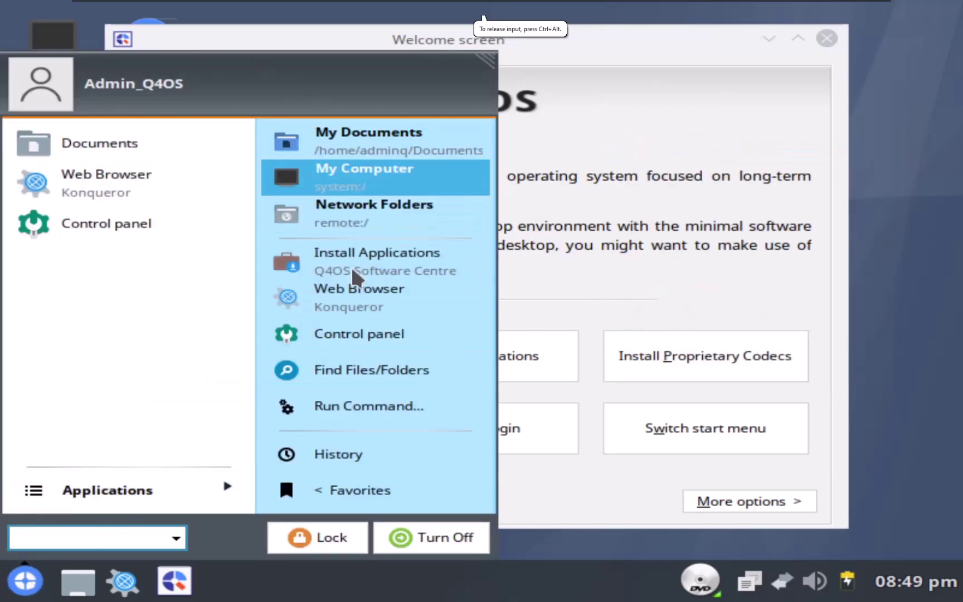
Browse the start menu's Applications list, looking through the Programs group and its Games category
{"action": "left_click", "coordinate": [114, 494]}
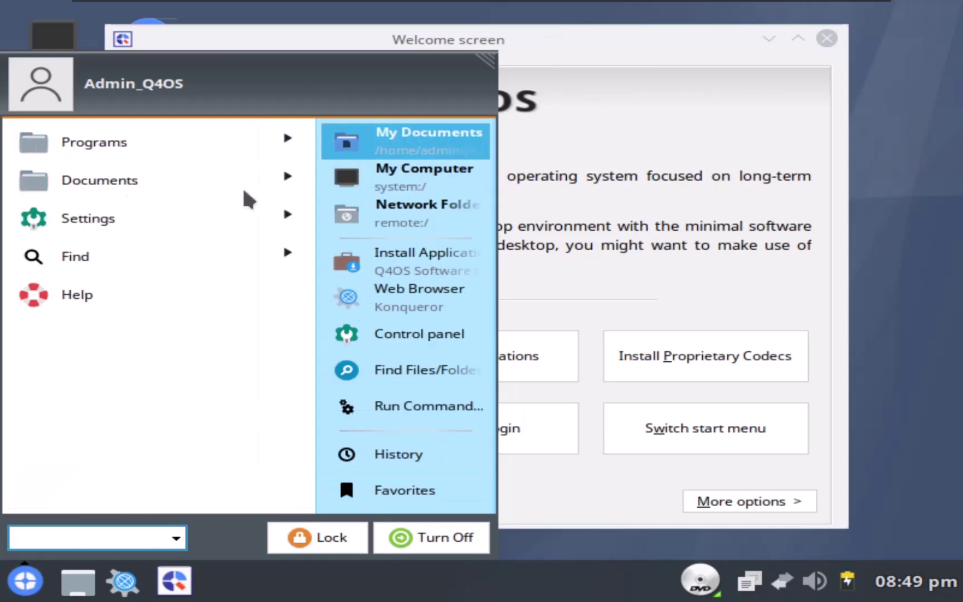
{"action": "left_click", "coordinate": [281, 144]}
{"action": "left_click", "coordinate": [237, 255]}
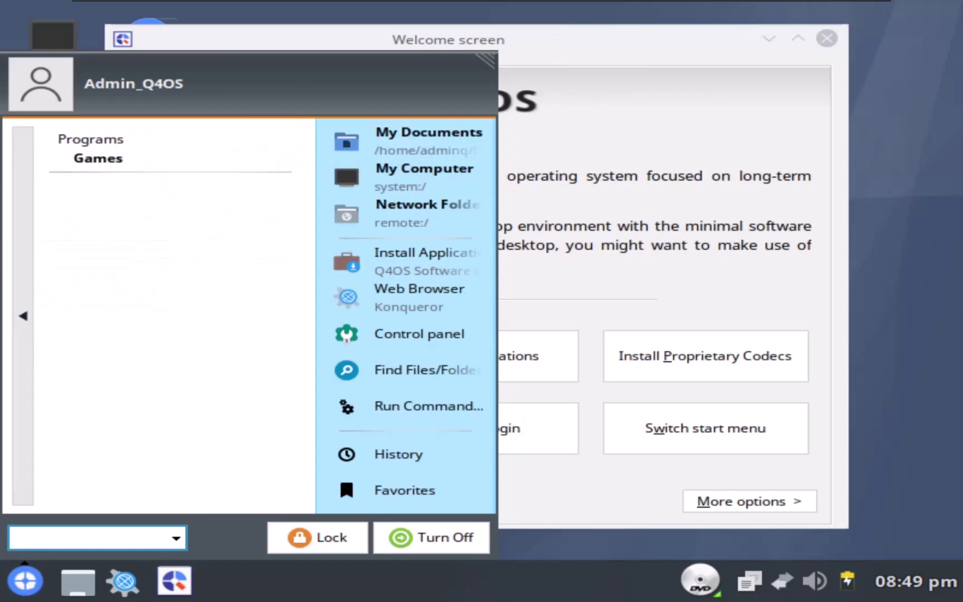
{"action": "left_click", "coordinate": [26, 311]}
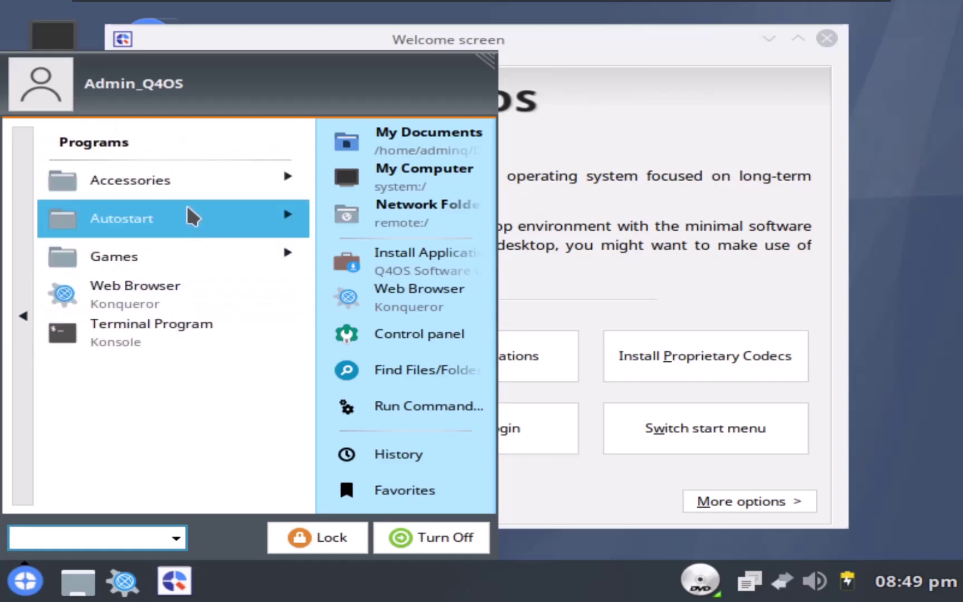
{"action": "left_click", "coordinate": [24, 316]}
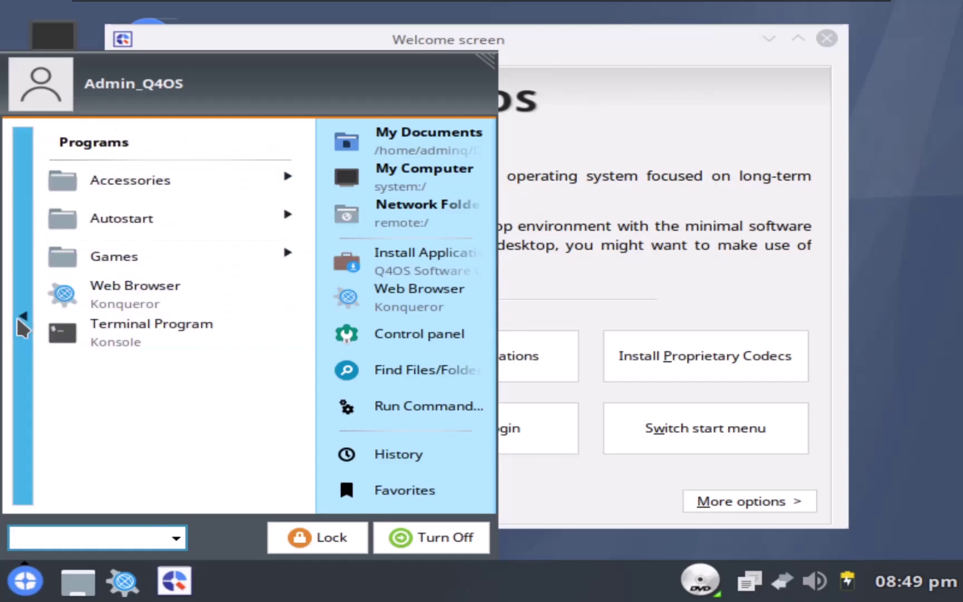
Open the Control panel, go into System Administration, and open the display configuration module
{"action": "left_click", "coordinate": [387, 332]}
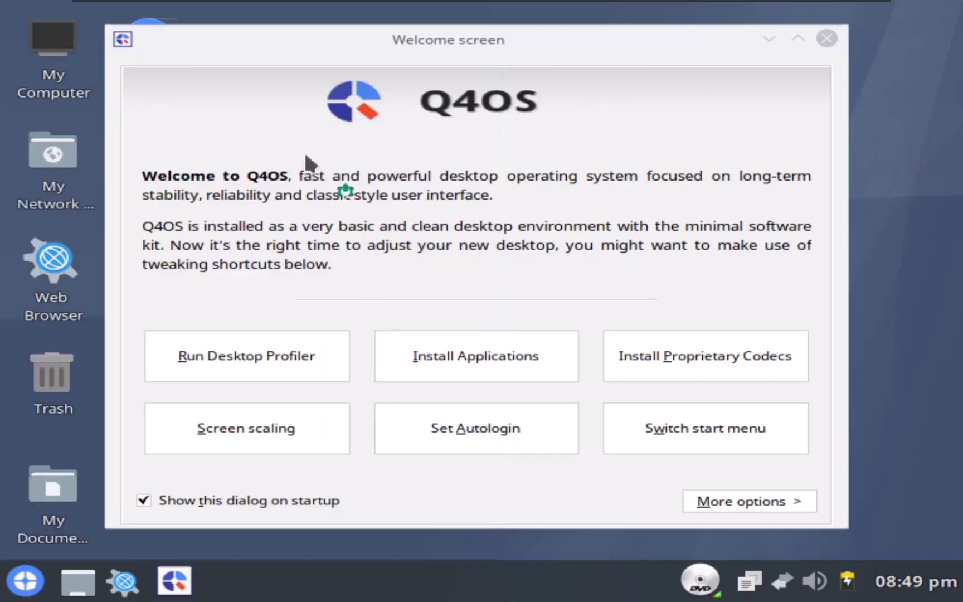
{"action": "left_click_drag", "start_coordinate": [466, 127], "coordinate": [397, 84]}
{"action": "left_click", "coordinate": [276, 314]}
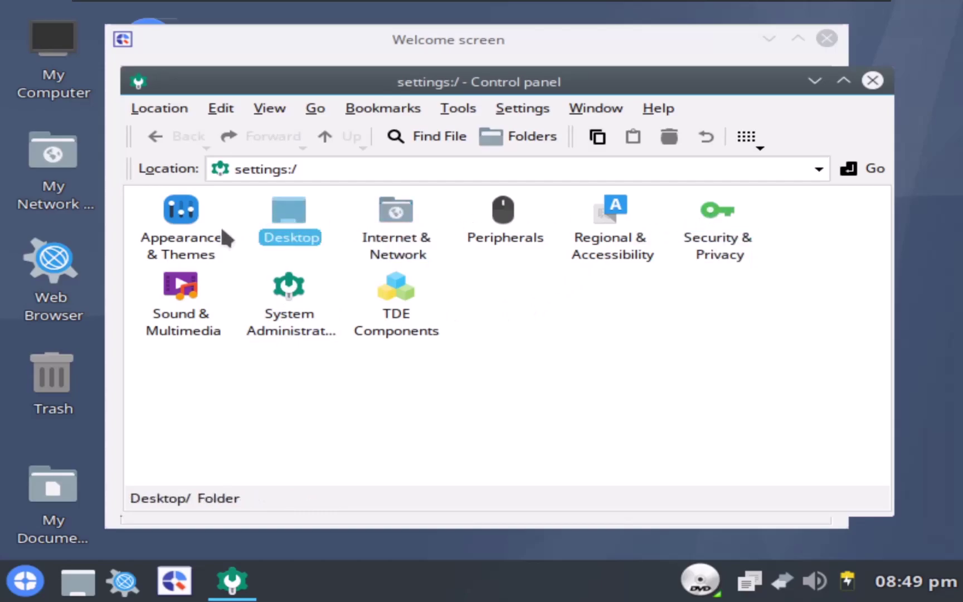
{"action": "left_click", "coordinate": [287, 284]}
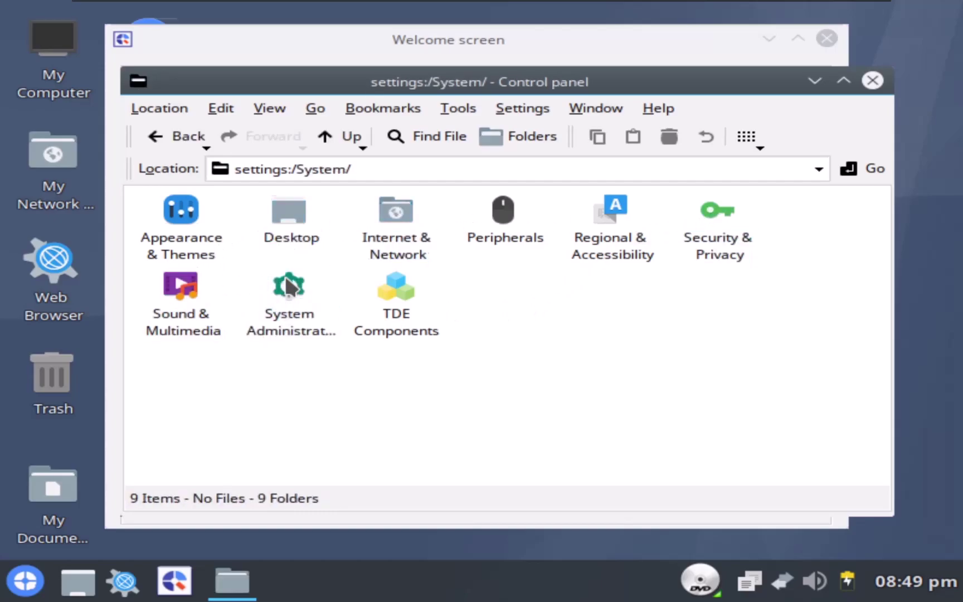
{"action": "left_click_drag", "start_coordinate": [487, 231], "coordinate": [490, 259]}
{"action": "left_click", "coordinate": [490, 259]}
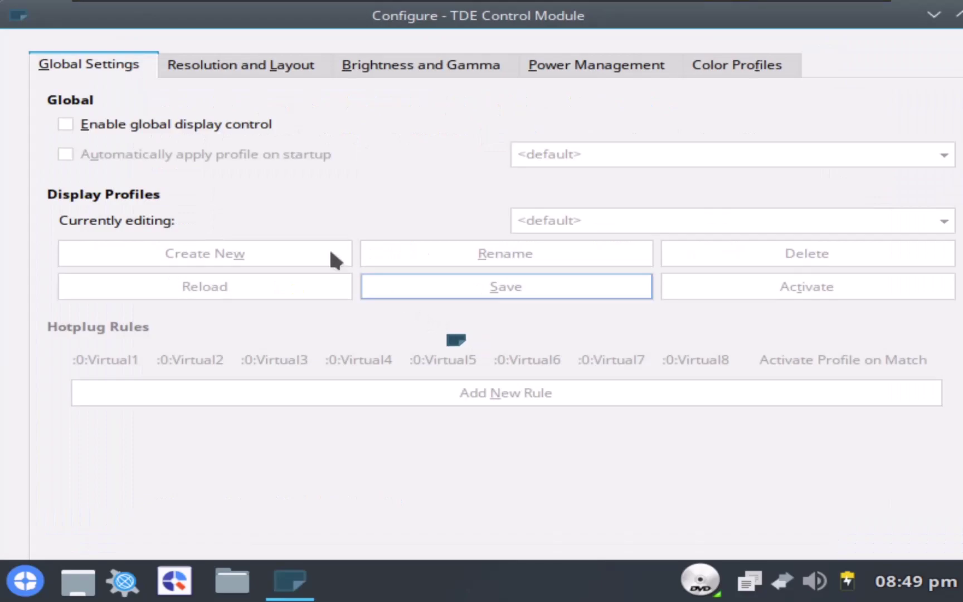
Examine the display's Resolution and Layout, Brightness and Gamma, and Global Settings pages, trying the screen resolution slider, and close the module
{"action": "left_click", "coordinate": [247, 74]}
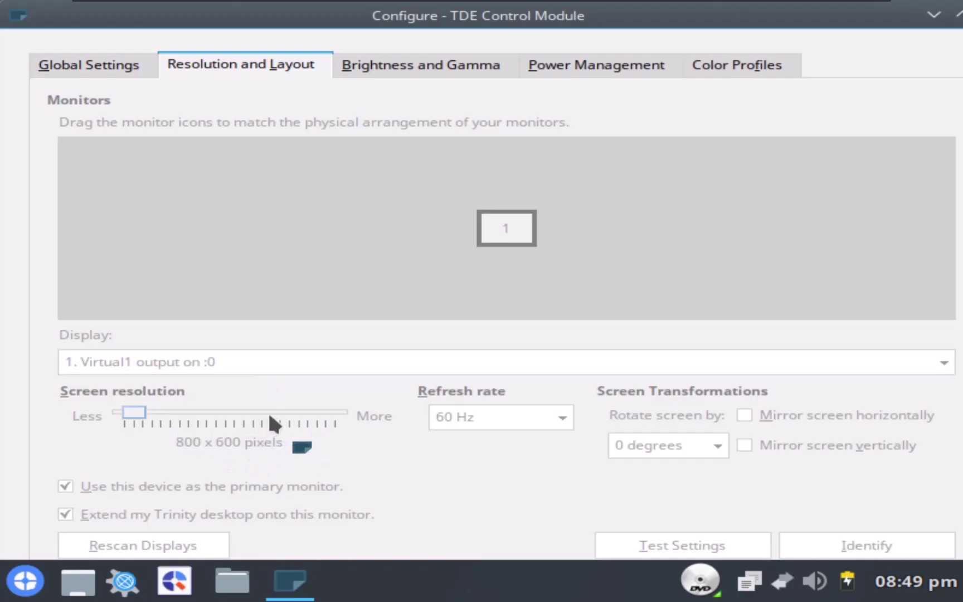
{"action": "left_click_drag", "start_coordinate": [141, 414], "coordinate": [280, 412]}
{"action": "key", "text": "alt+b"}
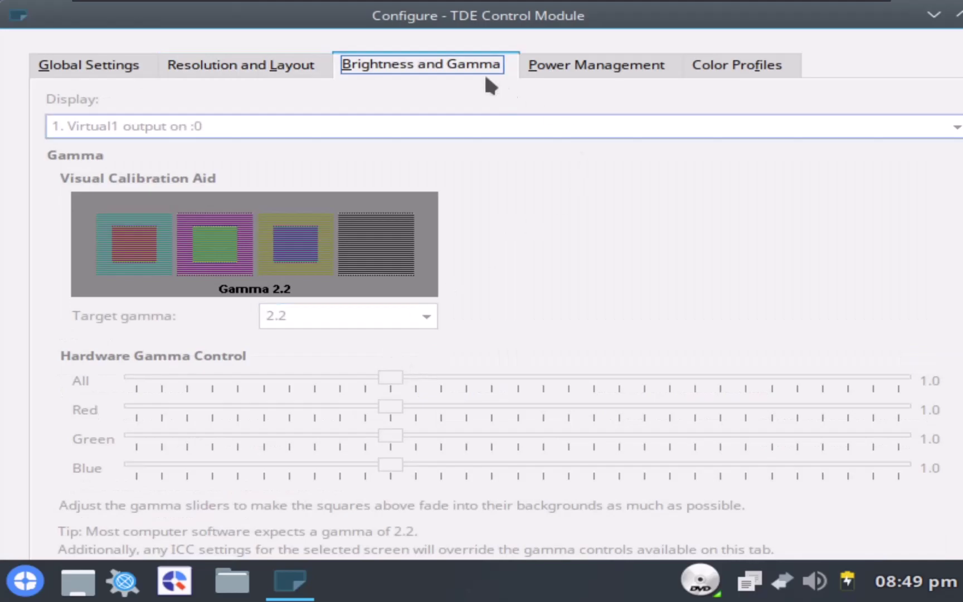
{"action": "left_click", "coordinate": [266, 71]}
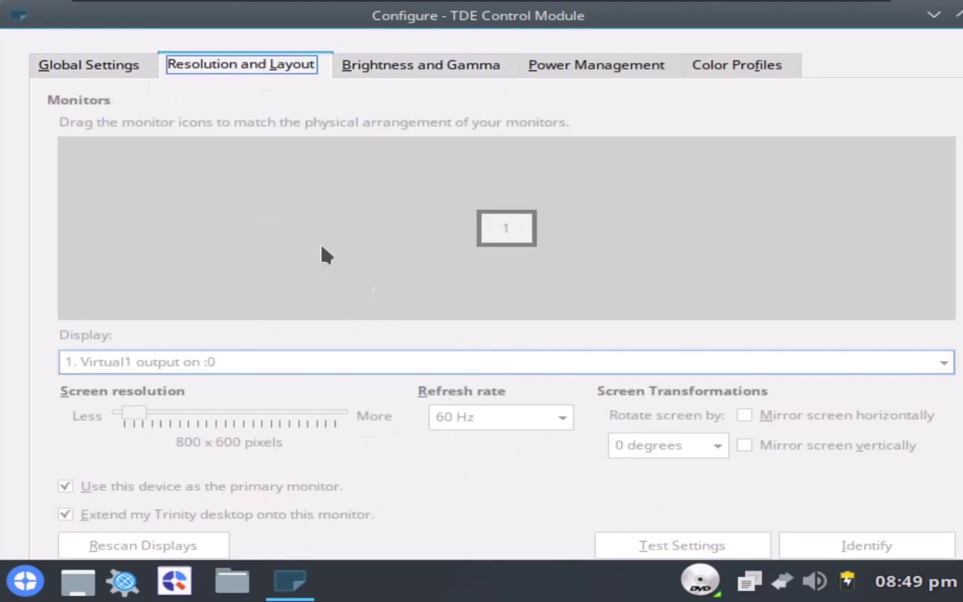
{"action": "left_click", "coordinate": [89, 64]}
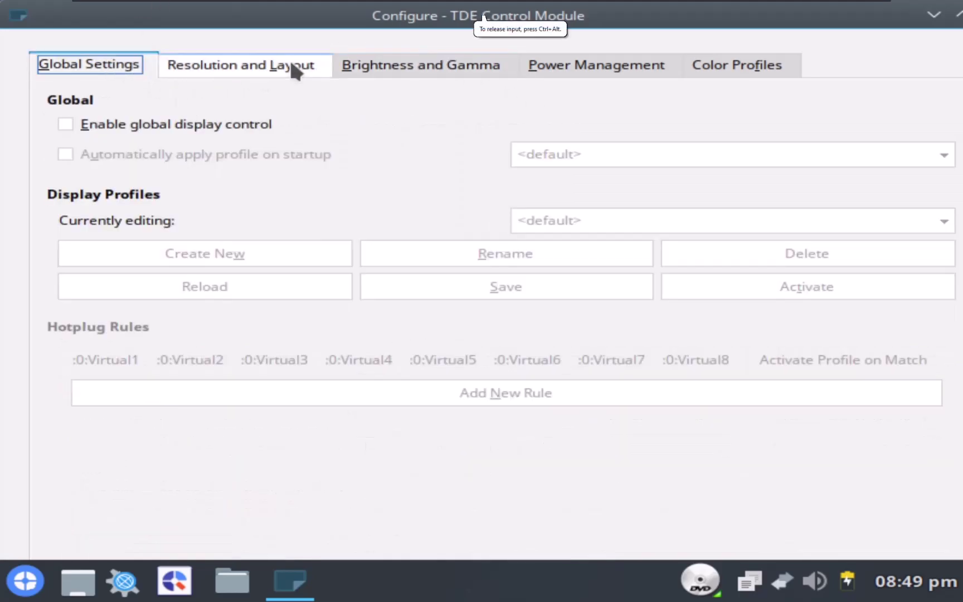
{"action": "double_click", "coordinate": [868, 26]}
{"action": "left_click", "coordinate": [818, 50]}
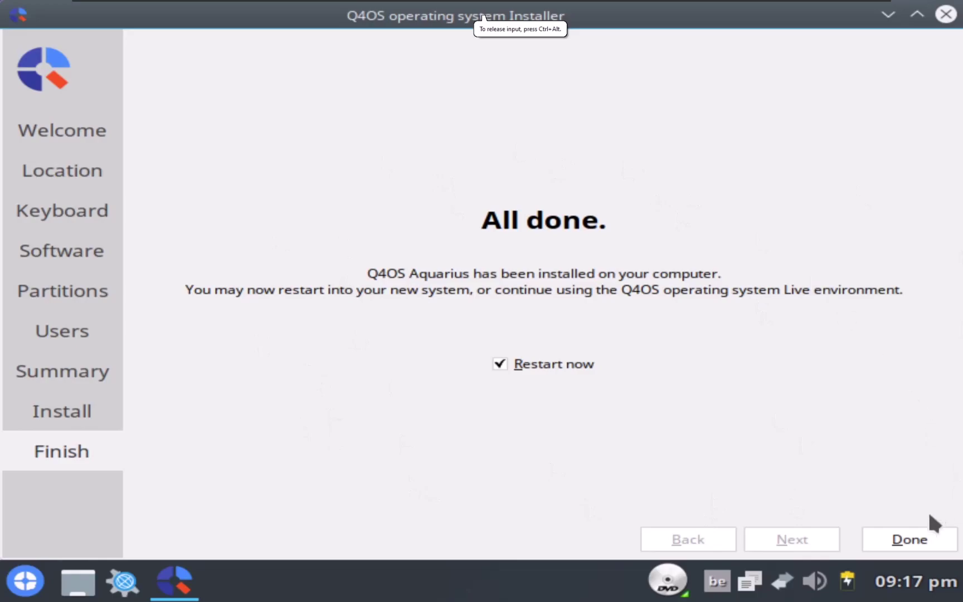
Finish the Q4OS Aquarius installer with Restart now enabled to boot into the installed system
{"action": "left_click", "coordinate": [925, 540]}
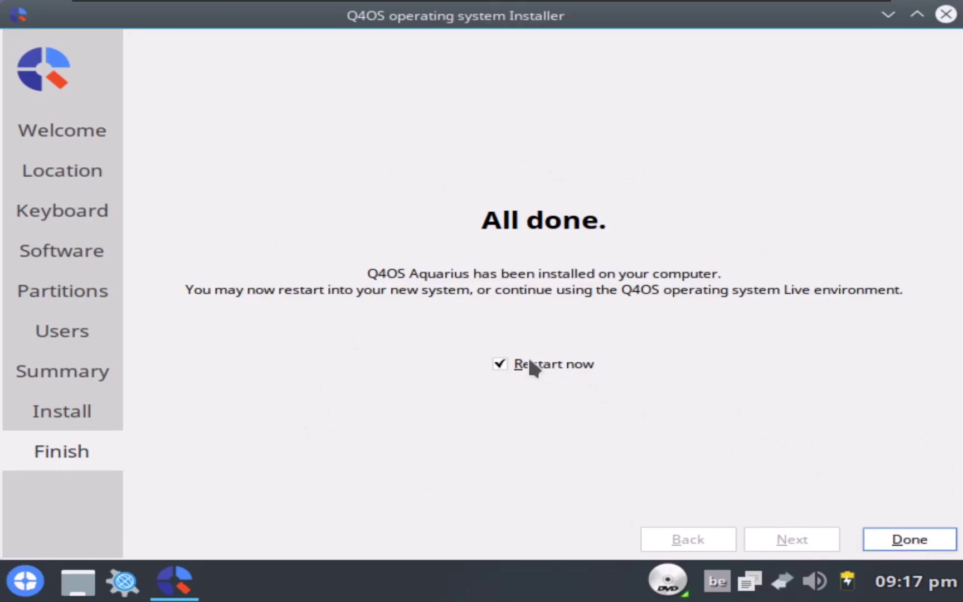
{"action": "left_click", "coordinate": [910, 539]}
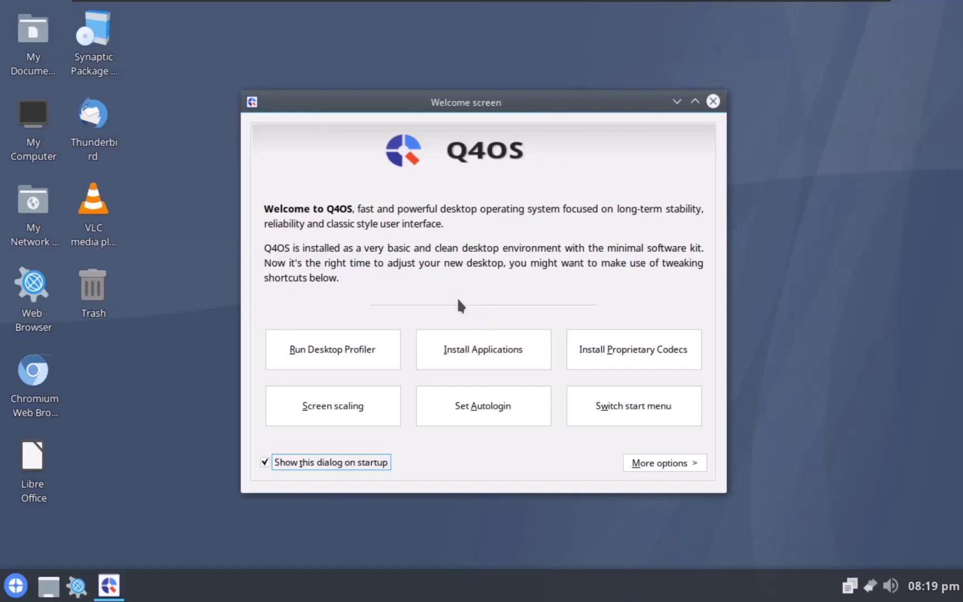
Start installing Google Chrome from the Q4OS Software Centre, minimizing the Software Centre window while the setup wizard runs
{"action": "left_click", "coordinate": [493, 351]}
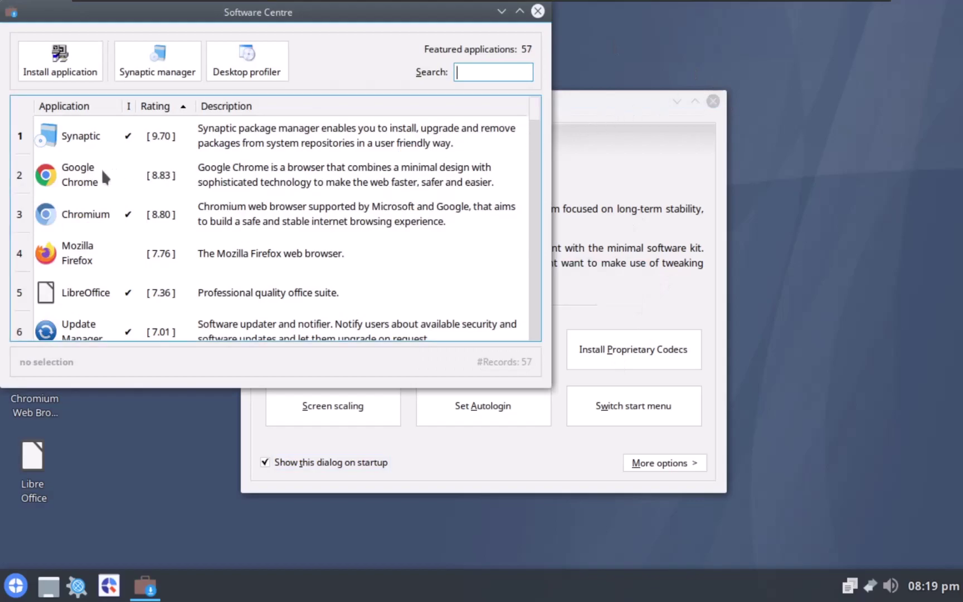
{"action": "left_click", "coordinate": [83, 178]}
{"action": "double_click", "coordinate": [82, 174]}
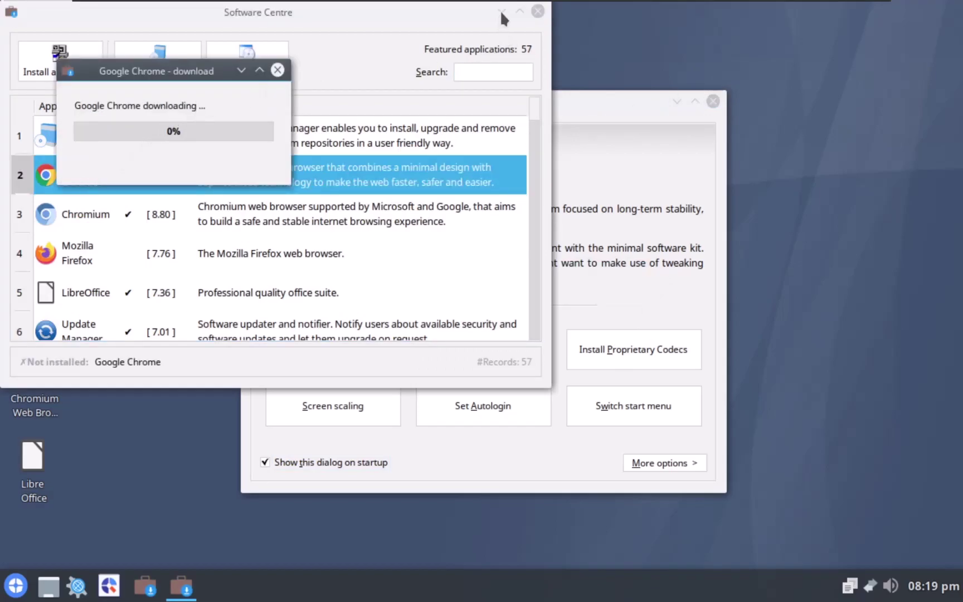
{"action": "left_click", "coordinate": [497, 448]}
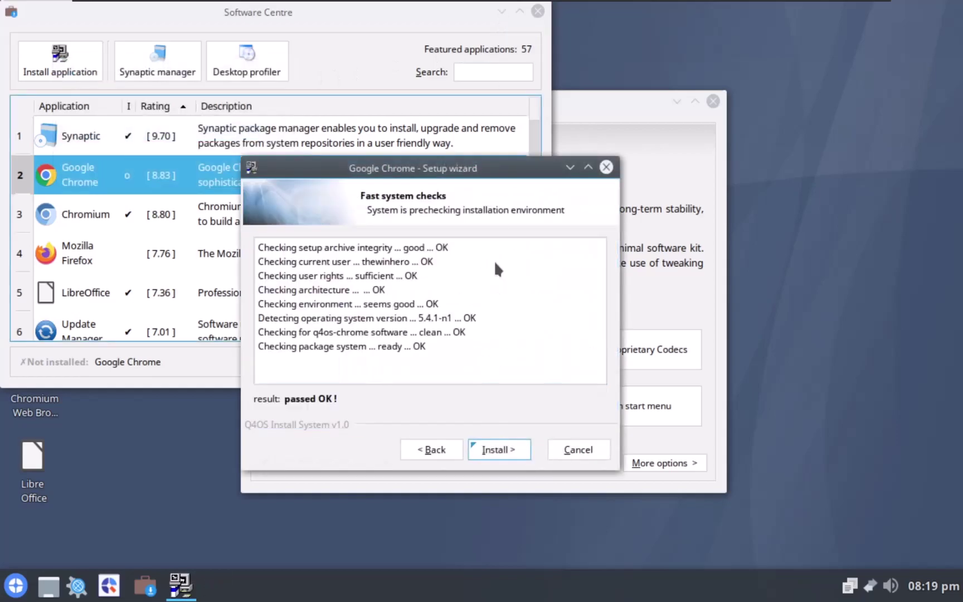
{"action": "left_click", "coordinate": [501, 12]}
{"action": "left_click", "coordinate": [512, 448]}
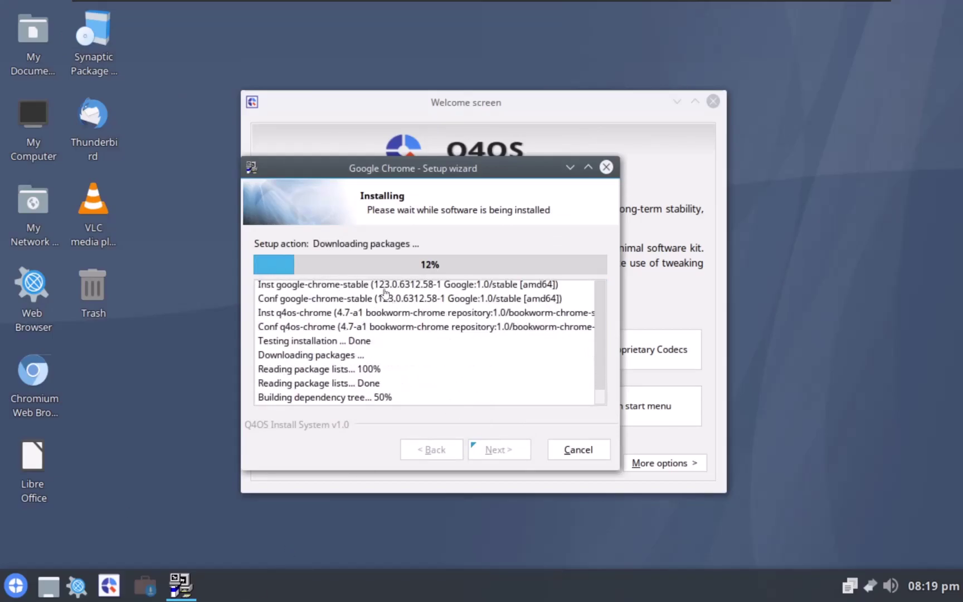
{"action": "left_click_drag", "start_coordinate": [282, 168], "coordinate": [356, 168]}
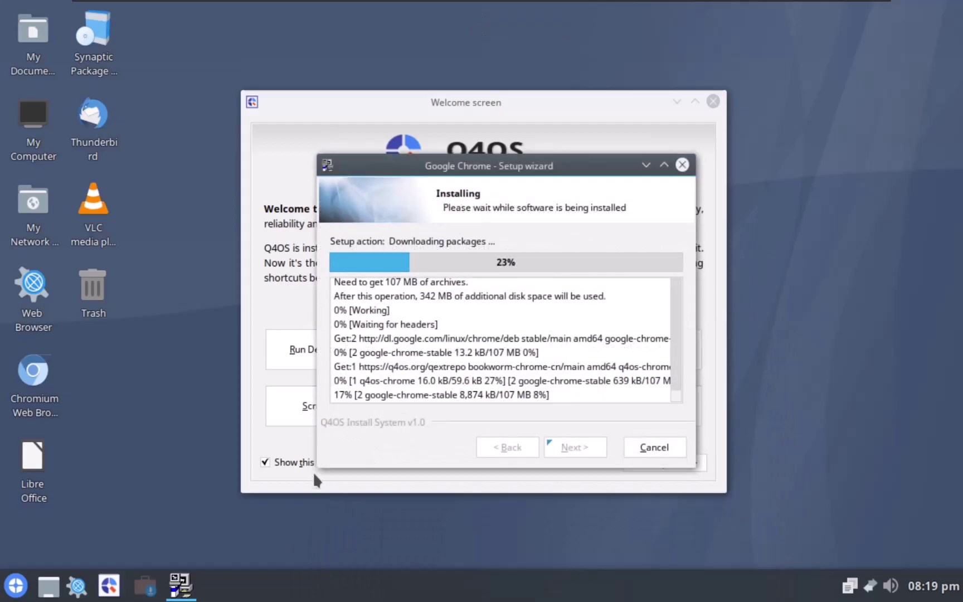
Minimize the Chrome setup wizard, check the System Load graphs in the KSysGuard process manager, and minimize it
{"action": "right_click", "coordinate": [314, 580]}
{"action": "left_click", "coordinate": [186, 313]}
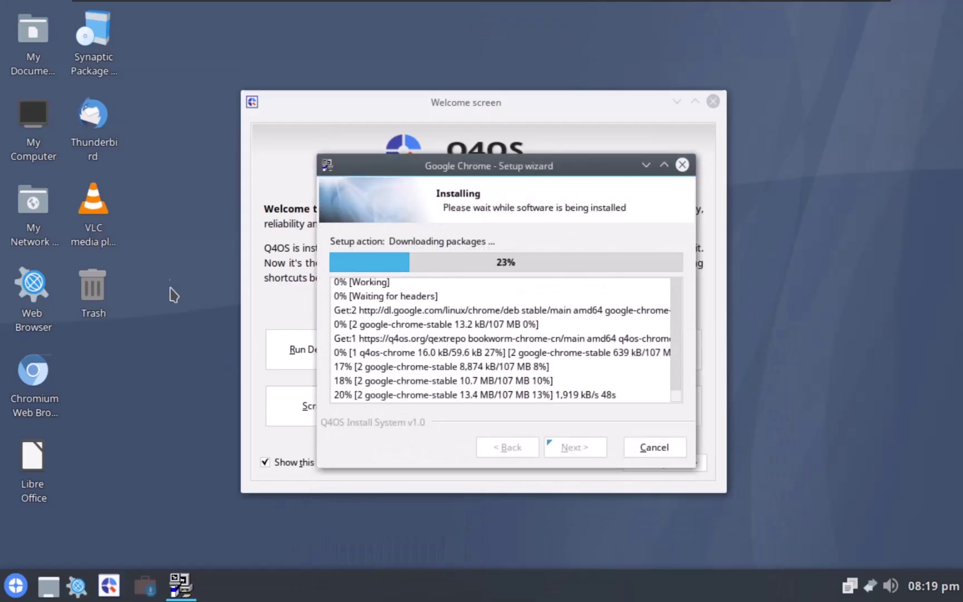
{"action": "key", "text": "ctrl+Escape"}
{"action": "left_click_drag", "start_coordinate": [146, 16], "coordinate": [382, 103]}
{"action": "left_click", "coordinate": [647, 164]}
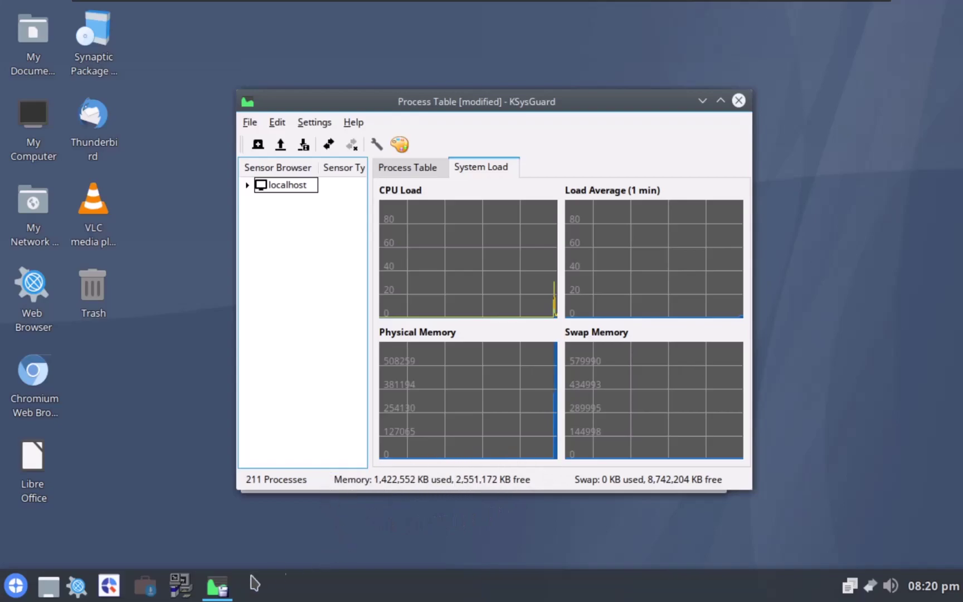
{"action": "left_click", "coordinate": [217, 585]}
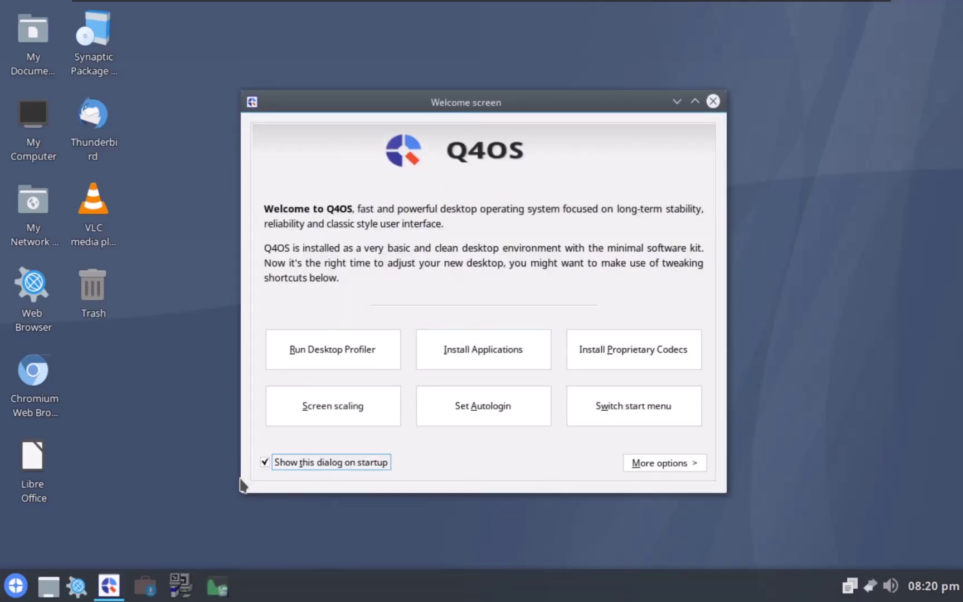
Bring back the Google Chrome setup wizard and complete it, closing the Software Centre and Welcome screen as well
{"action": "left_click", "coordinate": [112, 585]}
{"action": "left_click", "coordinate": [111, 585]}
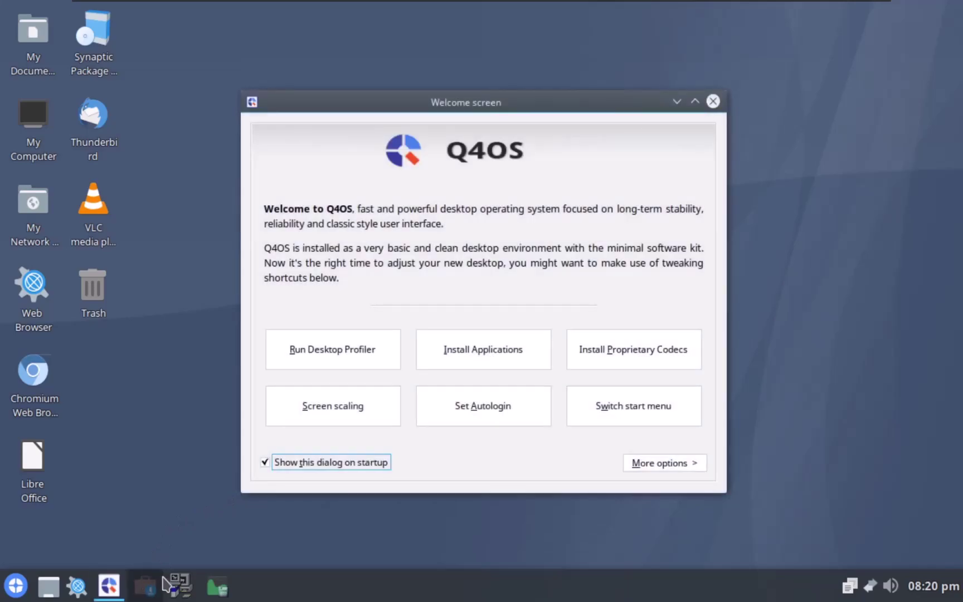
{"action": "left_click", "coordinate": [145, 586]}
{"action": "left_click", "coordinate": [180, 587]}
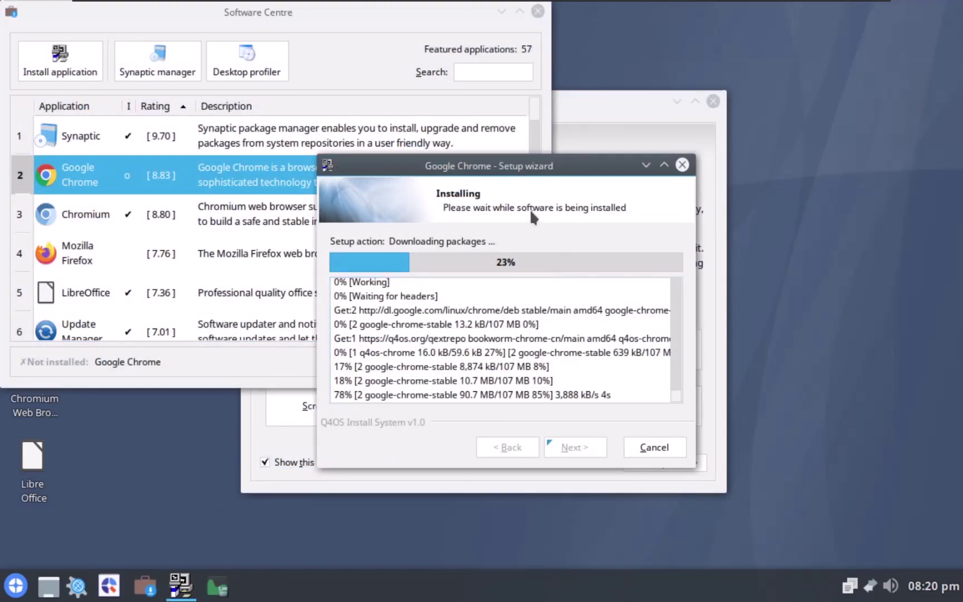
{"action": "mouse_move", "coordinate": [484, 166]}
{"action": "left_mouse_down"}
{"action": "mouse_move", "coordinate": [381, 194]}
{"action": "mouse_move", "coordinate": [442, 211]}
{"action": "mouse_move", "coordinate": [262, 71]}
{"action": "mouse_move", "coordinate": [144, 61]}
{"action": "mouse_move", "coordinate": [422, 205]}
{"action": "mouse_move", "coordinate": [499, 174]}
{"action": "left_mouse_up"}
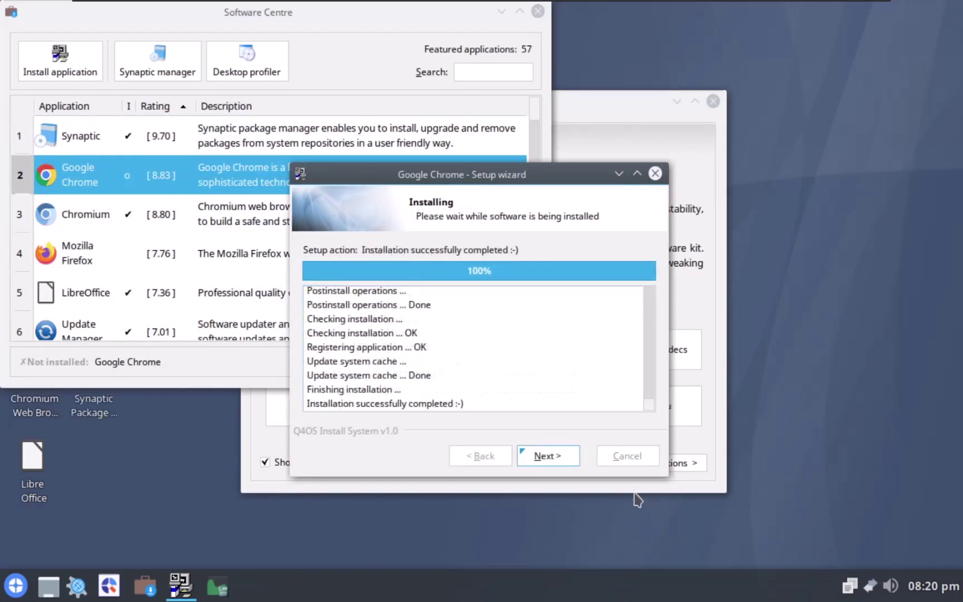
{"action": "left_click", "coordinate": [548, 455]}
{"action": "left_click", "coordinate": [542, 452]}
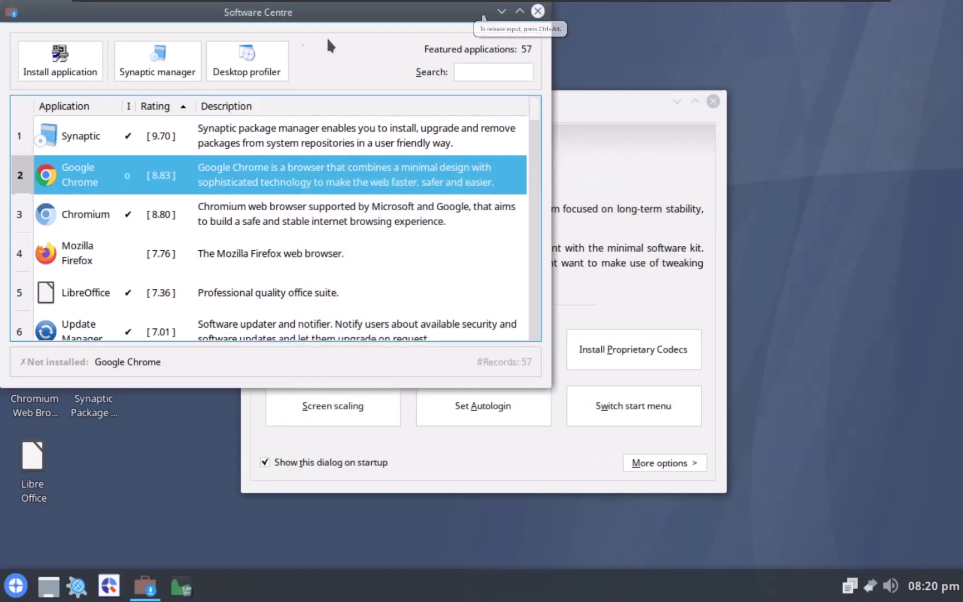
{"action": "left_click", "coordinate": [538, 11]}
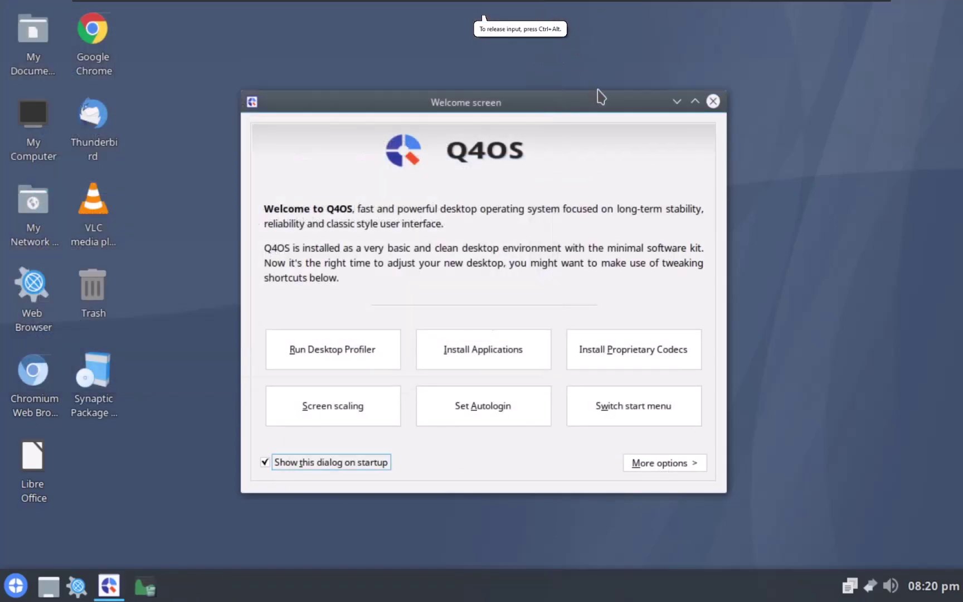
{"action": "left_click", "coordinate": [713, 101]}
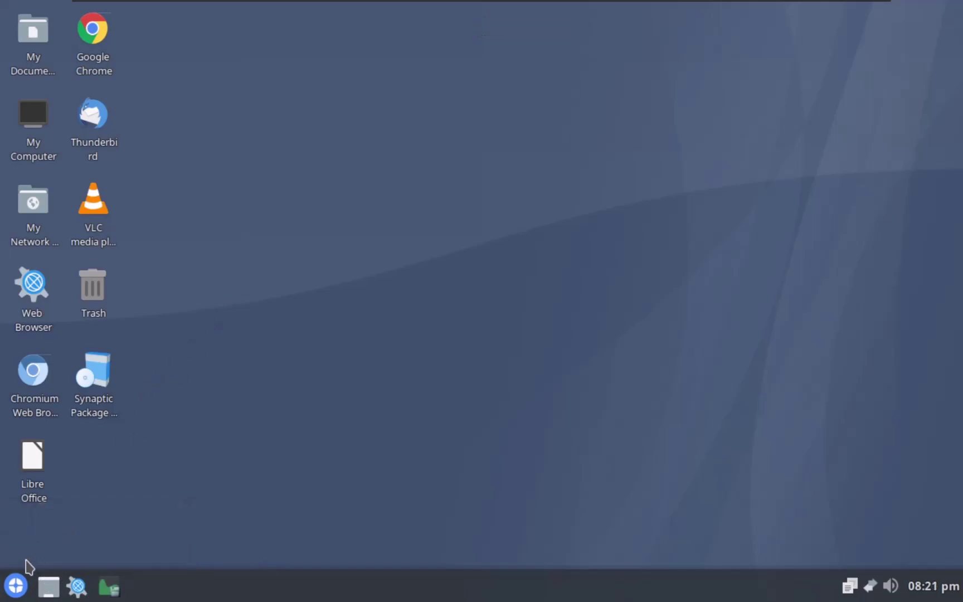
Launch Google Chrome as the default browser with usage statistics reporting turned off, and continue to a new tab
{"action": "left_click", "coordinate": [80, 44]}
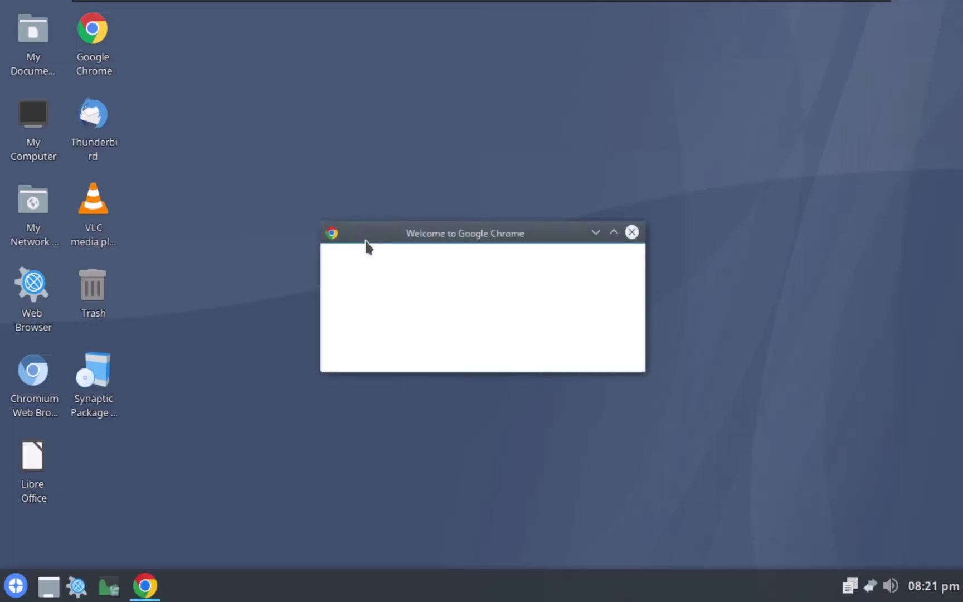
{"action": "left_click", "coordinate": [343, 296]}
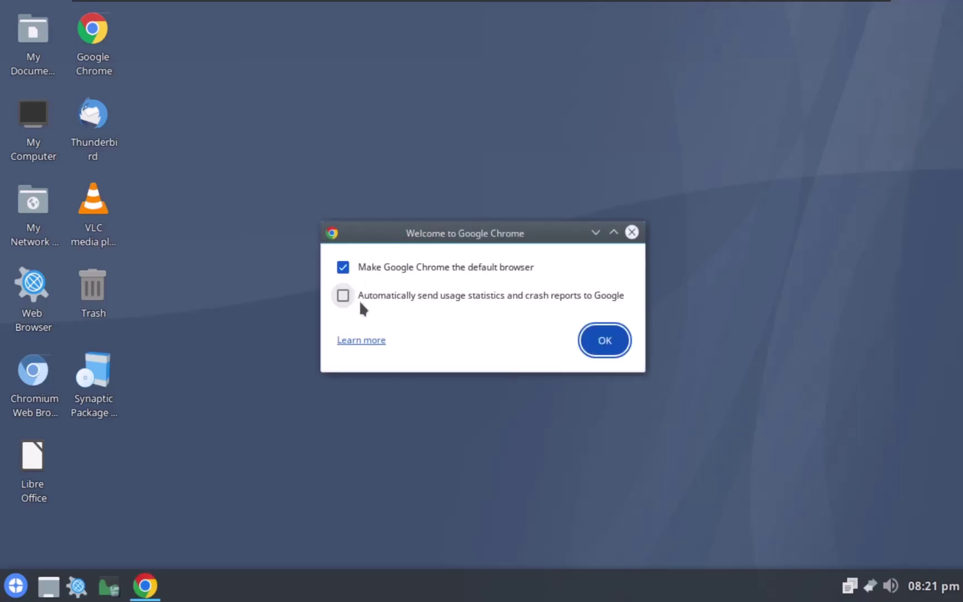
{"action": "left_click", "coordinate": [586, 340]}
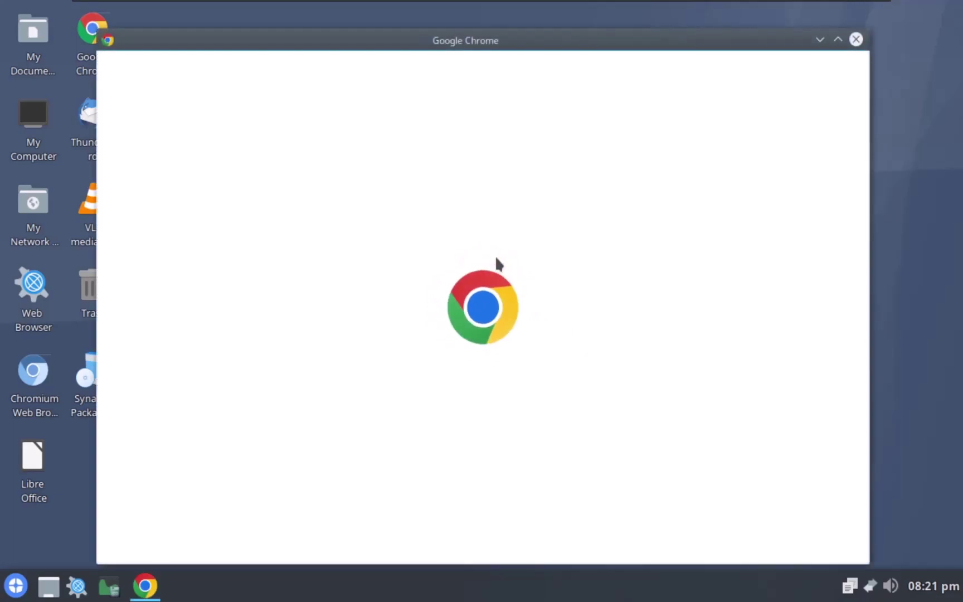
{"action": "left_click", "coordinate": [691, 530]}
{"action": "left_click_drag", "start_coordinate": [252, 19], "coordinate": [370, 41]}
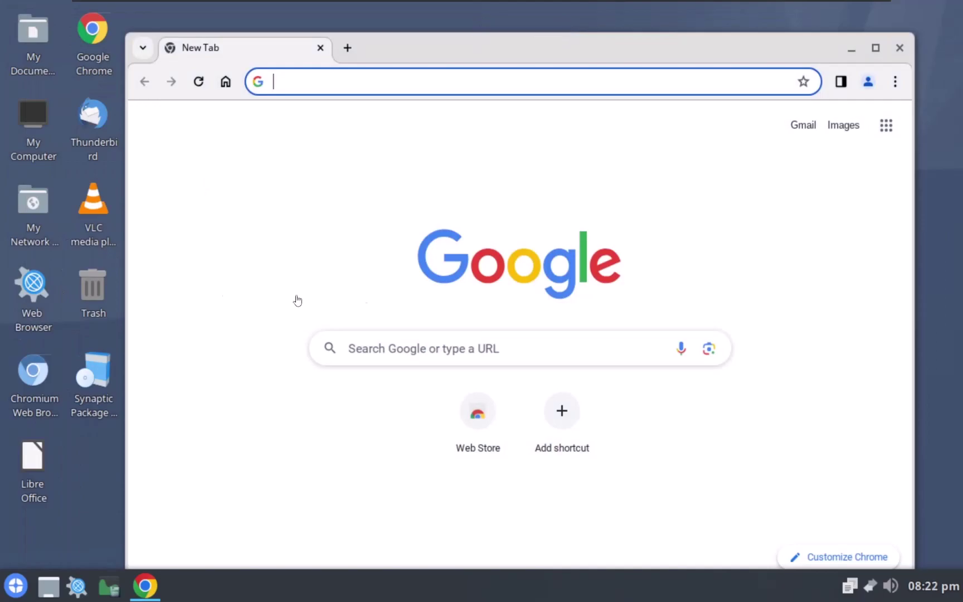
{"action": "left_click_drag", "start_coordinate": [396, 54], "coordinate": [394, 52]}
Open the desktop configuration, look over the background settings, and close it without changing anything
{"action": "left_click", "coordinate": [926, 169]}
{"action": "right_click", "coordinate": [925, 169]}
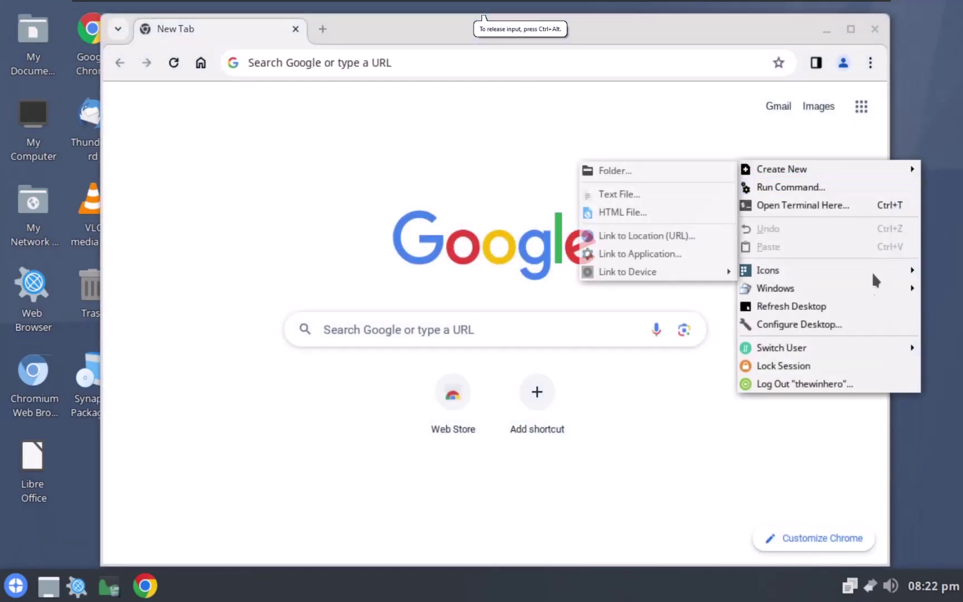
{"action": "left_click", "coordinate": [798, 324]}
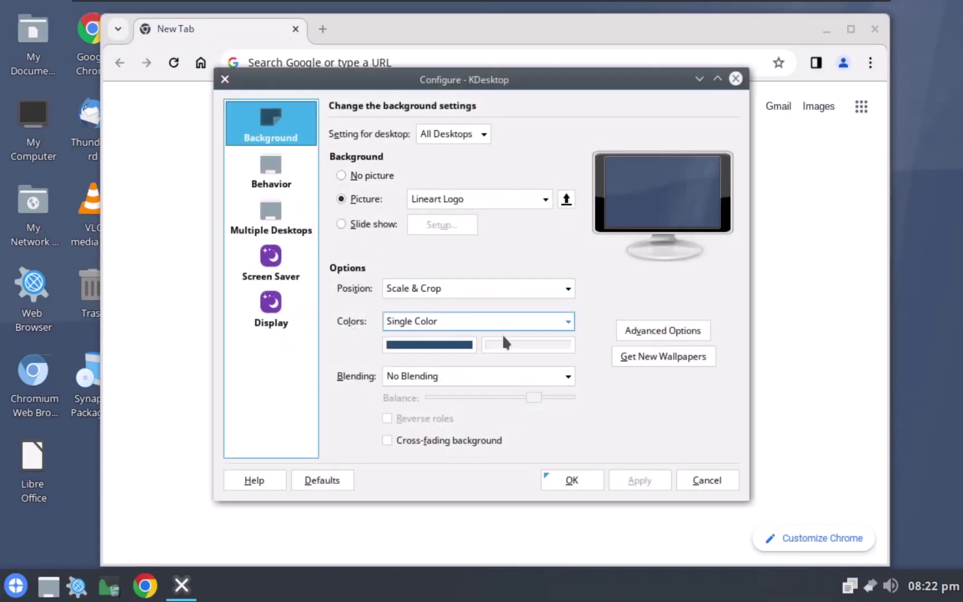
{"action": "left_click", "coordinate": [736, 79]}
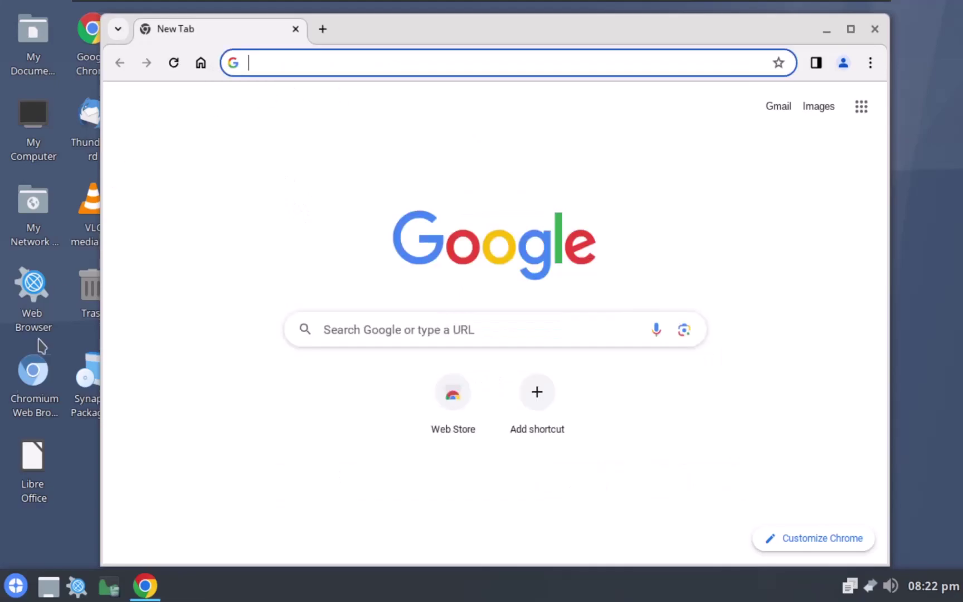
Open the Control panel, move its window toward the middle of the desktop, and go to the System Administration settings
{"action": "left_click", "coordinate": [16, 586]}
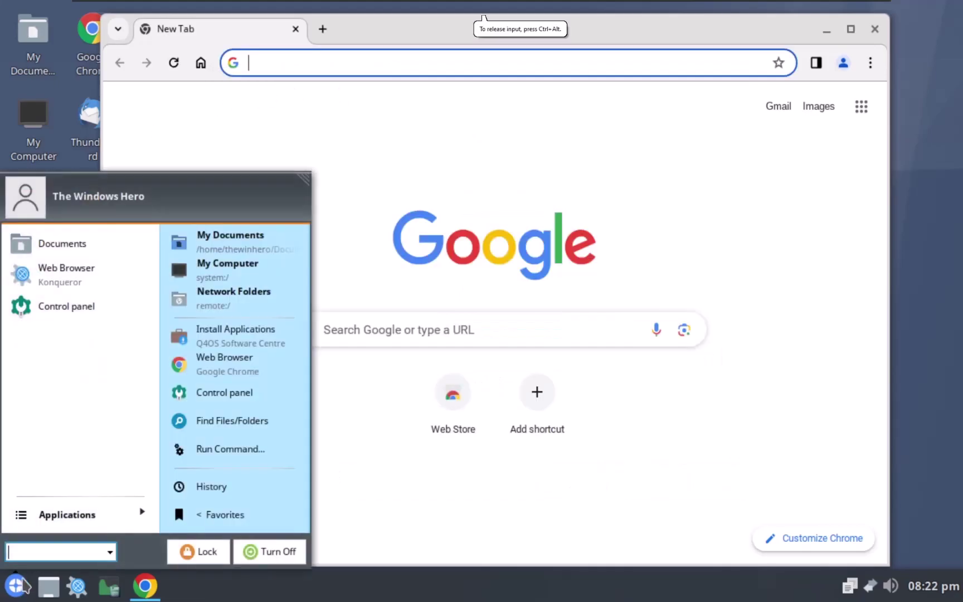
{"action": "left_click", "coordinate": [235, 392]}
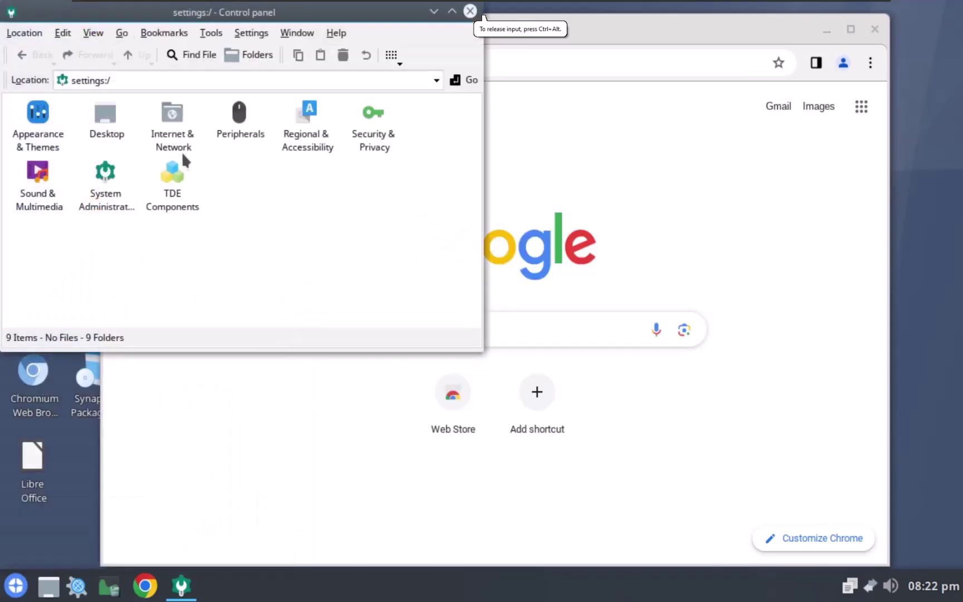
{"action": "left_click_drag", "start_coordinate": [95, 13], "coordinate": [221, 79]}
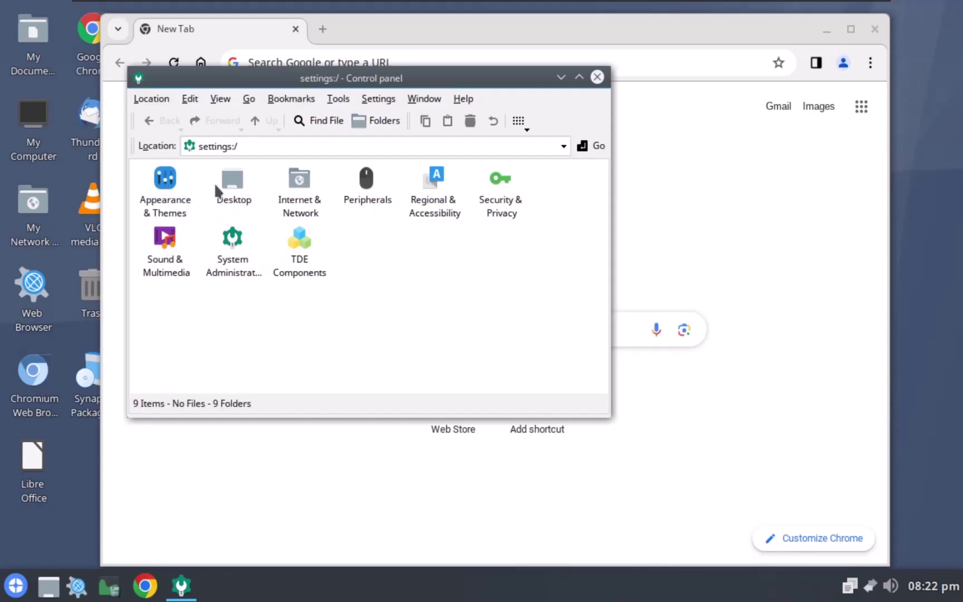
{"action": "left_click", "coordinate": [227, 188]}
{"action": "left_click", "coordinate": [232, 245]}
Open the monitor and display settings, entering the account password to grant administrative privileges
{"action": "left_click", "coordinate": [364, 190]}
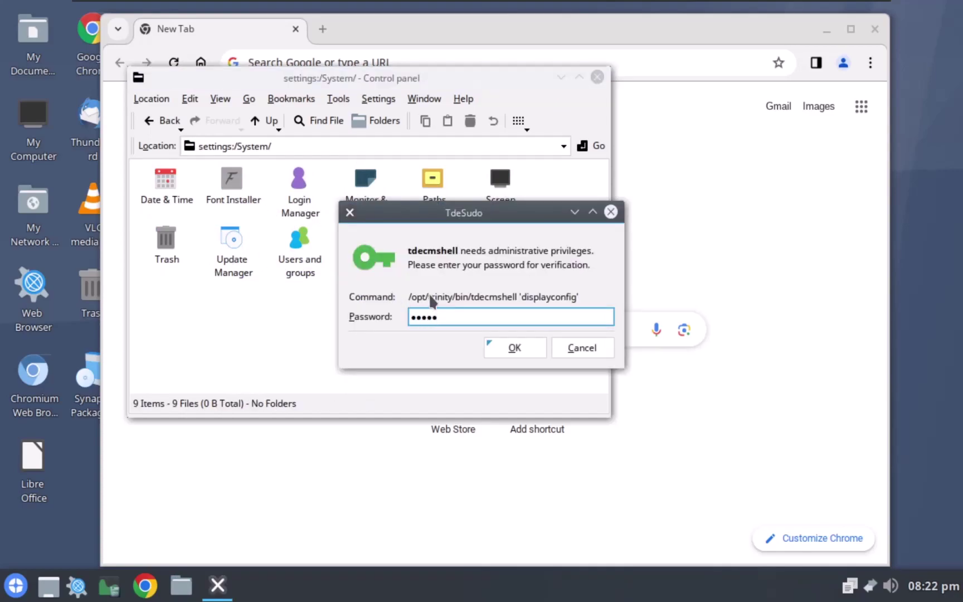
{"action": "type", "text": "••"}
{"action": "key", "text": "Return"}
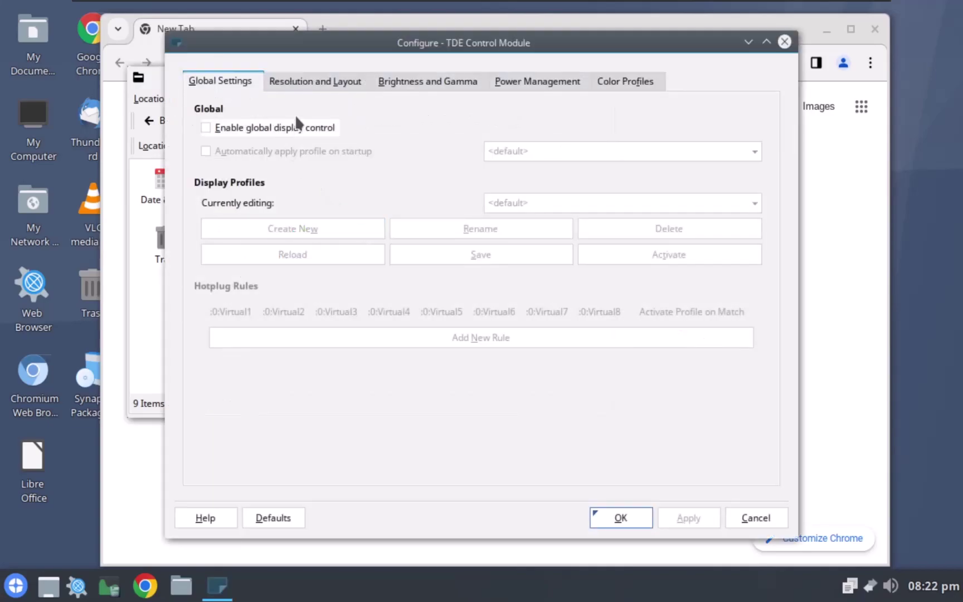
Review the resolution and layout, brightness and gamma, power management and color profile settings, and close the display module and Control panel
{"action": "left_click", "coordinate": [326, 85]}
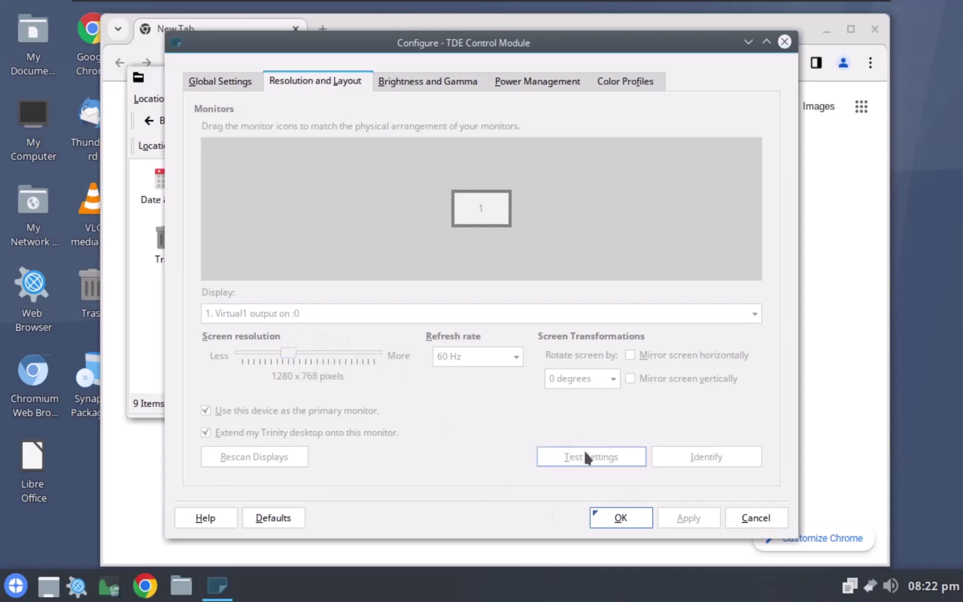
{"action": "left_click", "coordinate": [265, 523]}
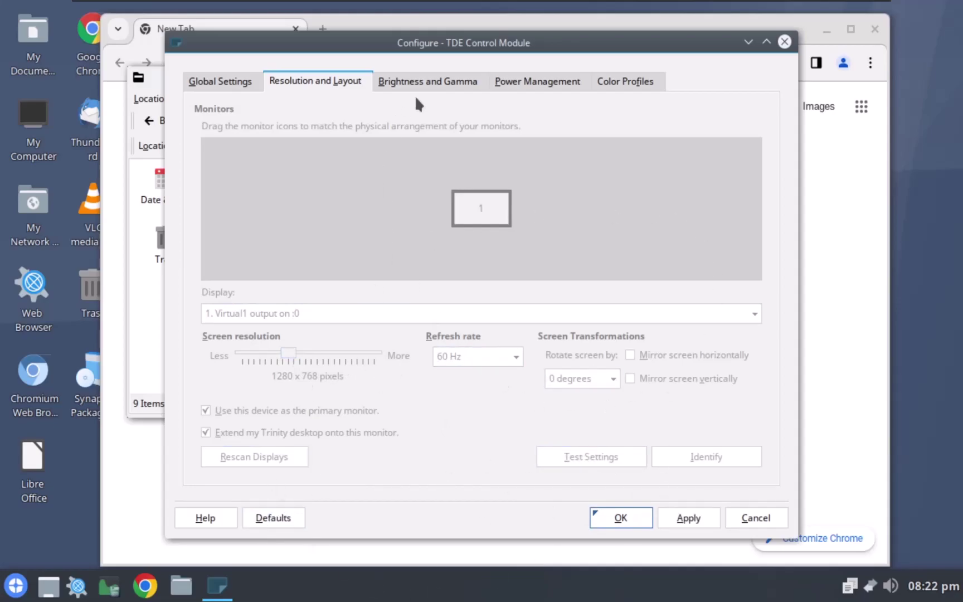
{"action": "left_click", "coordinate": [428, 81]}
{"action": "left_click", "coordinate": [537, 82]}
{"action": "left_click", "coordinate": [640, 79]}
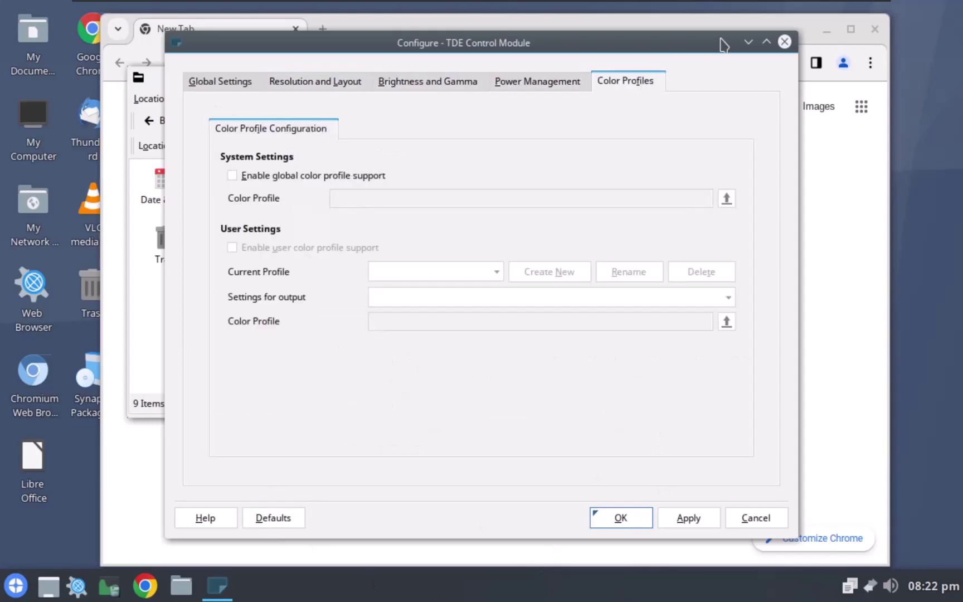
{"action": "left_click", "coordinate": [786, 43]}
{"action": "key", "text": "alt+F4"}
Reposition the Chrome window and search Google for "The Windows Hero"
{"action": "left_click_drag", "start_coordinate": [389, 40], "coordinate": [466, 26]}
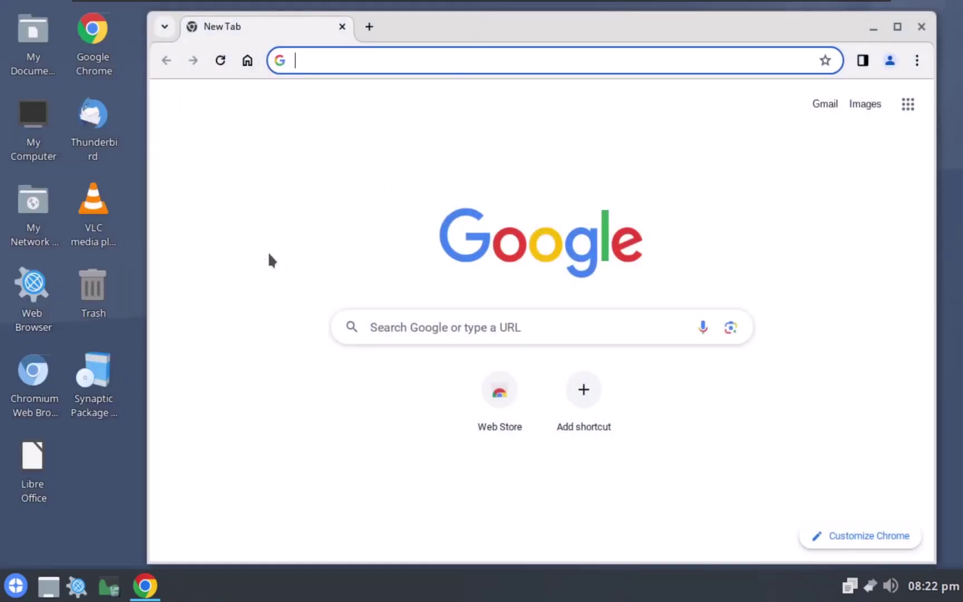
{"action": "type", "text": "Ch"}
{"action": "key", "text": "BackSpace"}
{"action": "key", "text": "BackSpace"}
{"action": "type", "text": "The "}
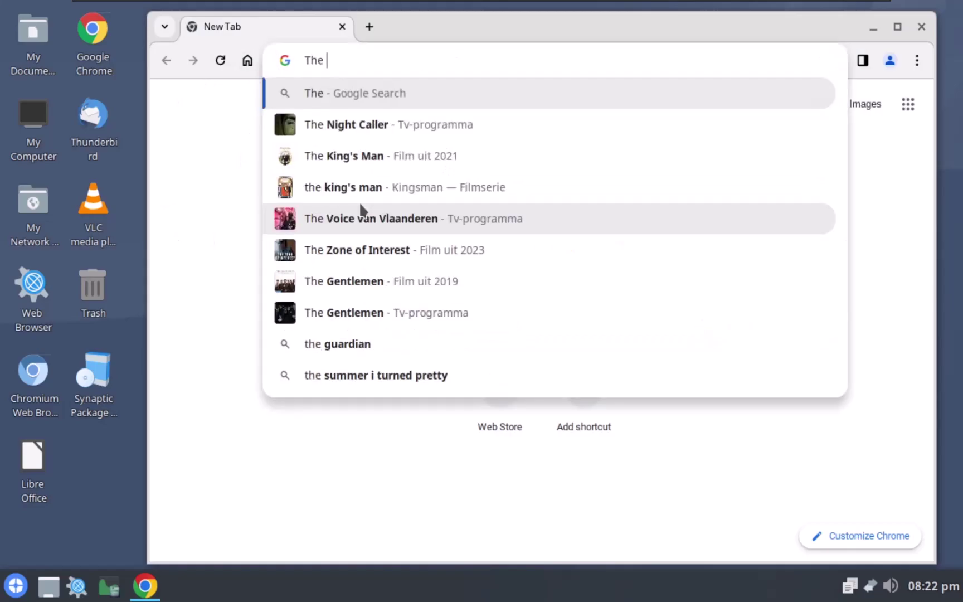
{"action": "type", "text": "Windows Herpo"}
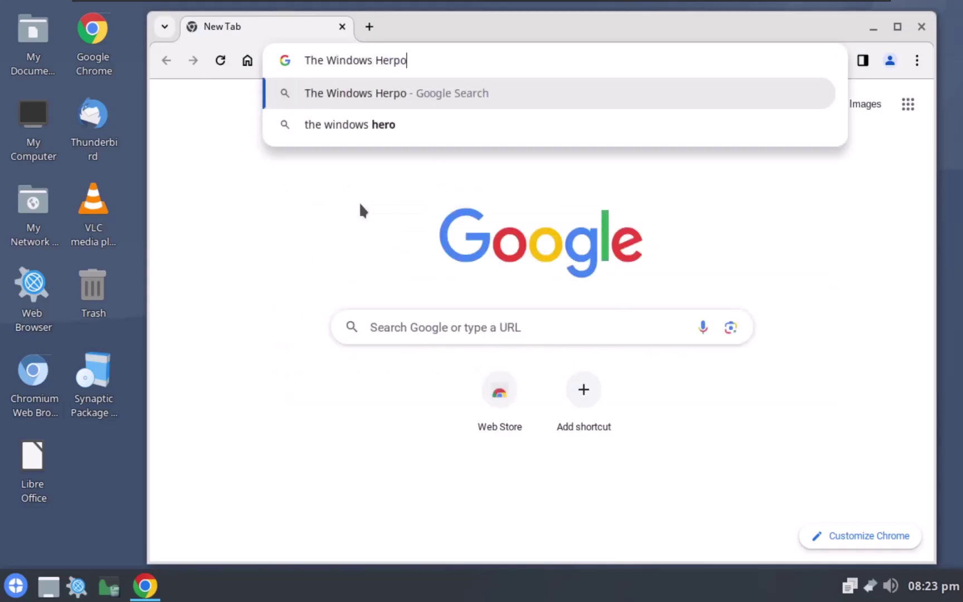
{"action": "key", "text": "BackSpace"}
{"action": "key", "text": "BackSpace"}
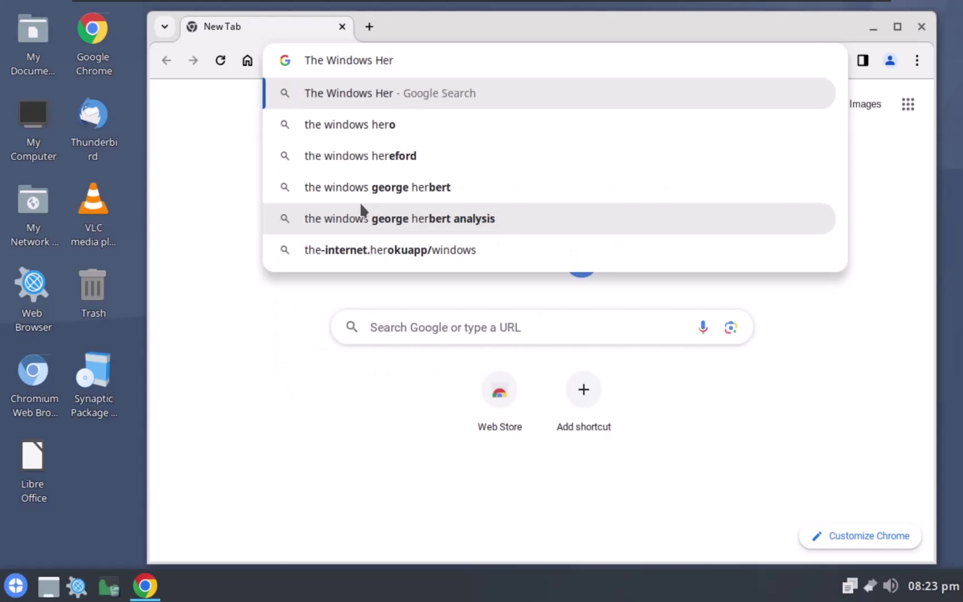
{"action": "type", "text": "o"}
{"action": "key", "text": "Return"}
{"action": "scroll", "coordinate": [383, 208], "scroll_direction": "down", "scroll_amount": 5}
{"action": "left_click", "coordinate": [457, 465]}
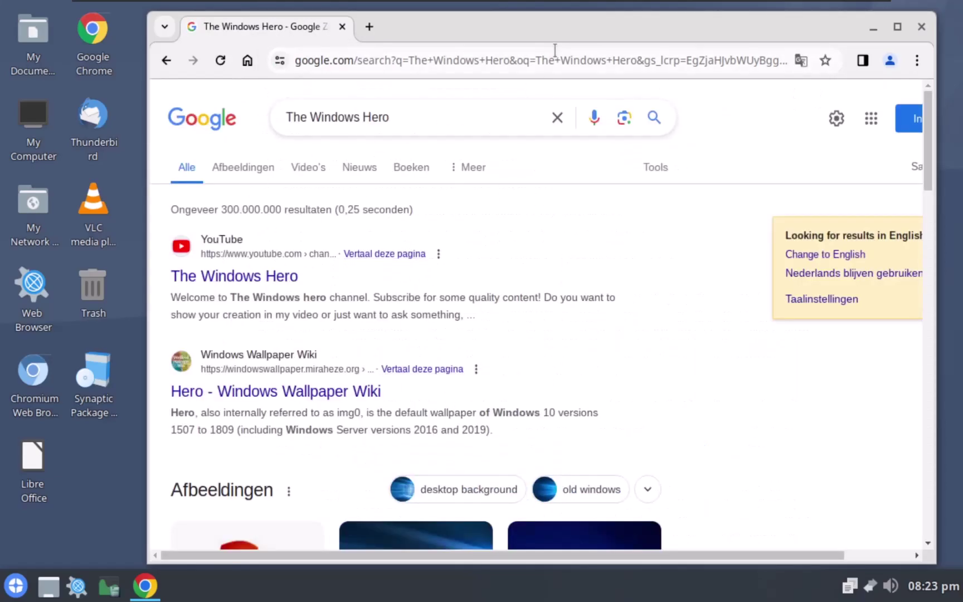
Open The Windows Hero YouTube channel from the search results, rejecting all optional cookies, and maximize the Chrome window
{"action": "left_click", "coordinate": [218, 275]}
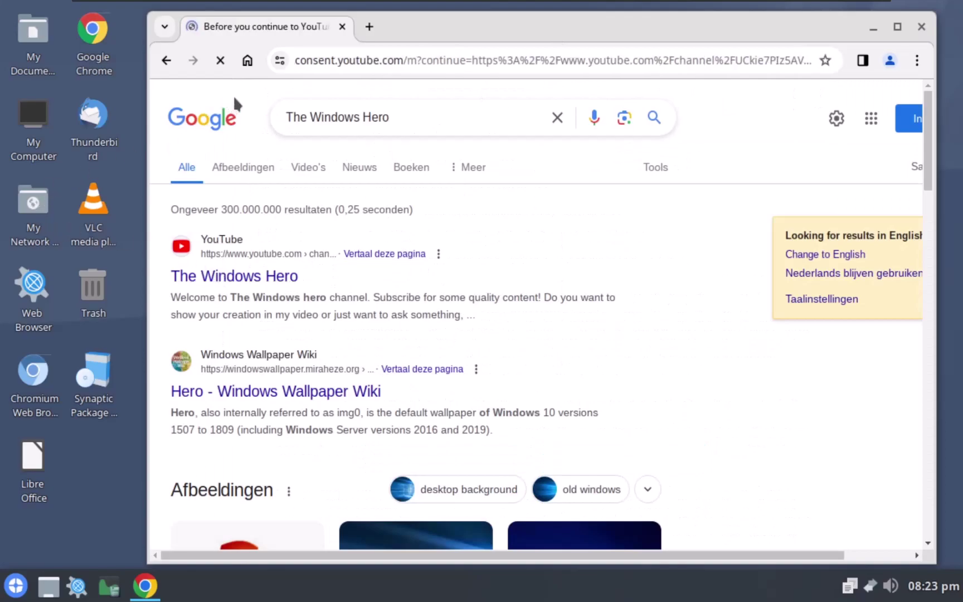
{"action": "scroll", "coordinate": [487, 473], "scroll_direction": "down", "scroll_amount": 2}
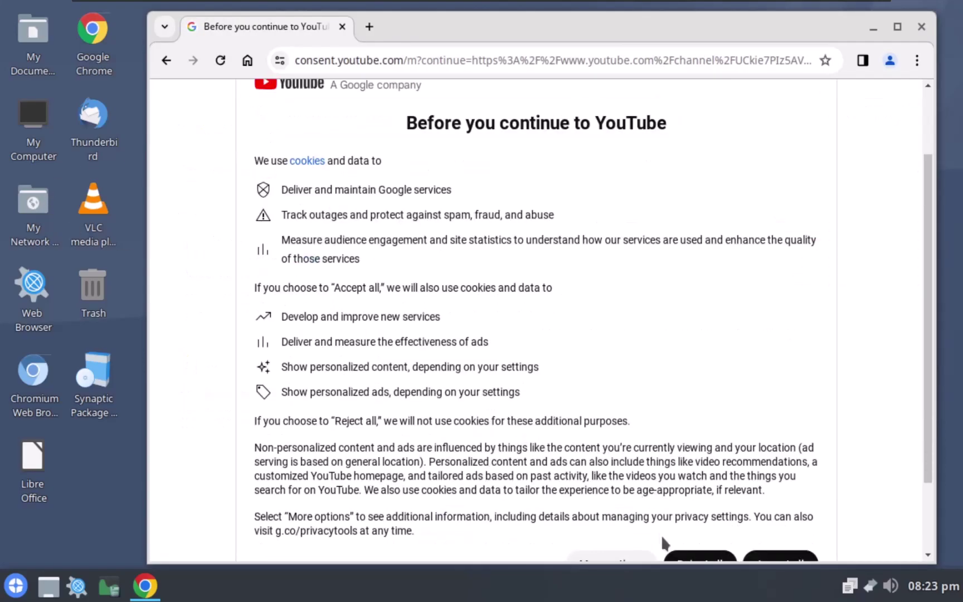
{"action": "left_click", "coordinate": [680, 557]}
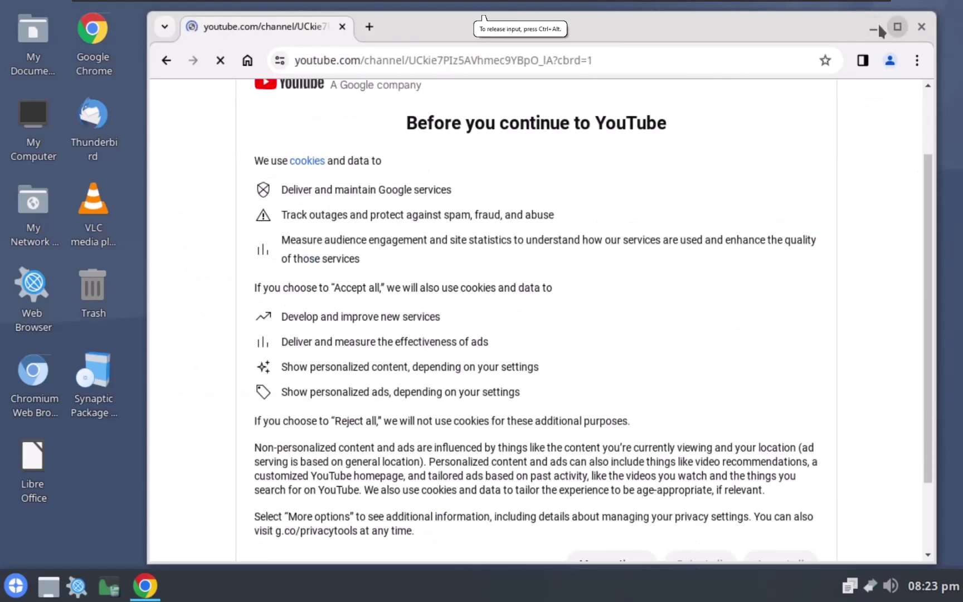
{"action": "left_click", "coordinate": [895, 26]}
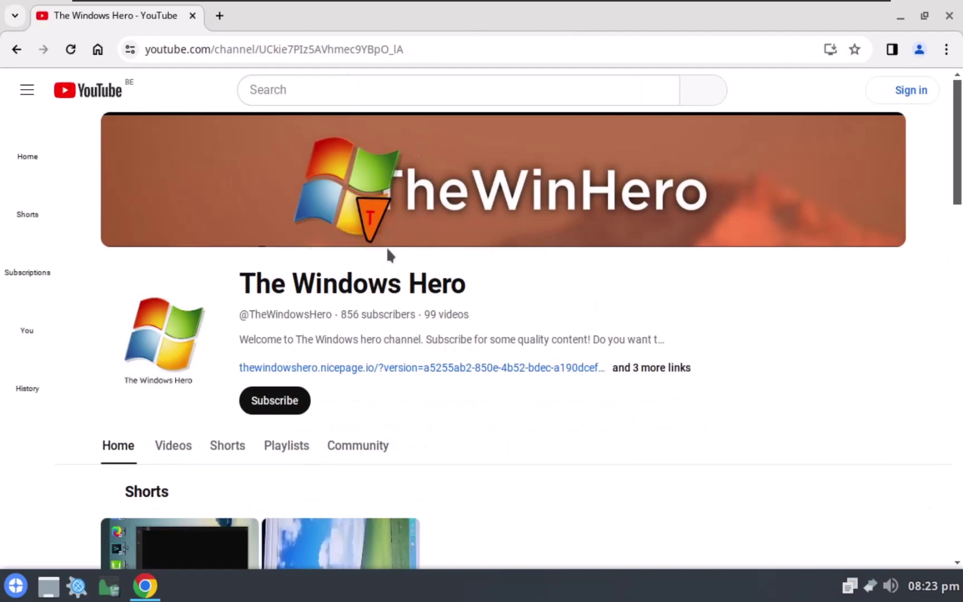
{"action": "left_click_drag", "start_coordinate": [470, 326], "coordinate": [247, 286]}
{"action": "left_click", "coordinate": [240, 285]}
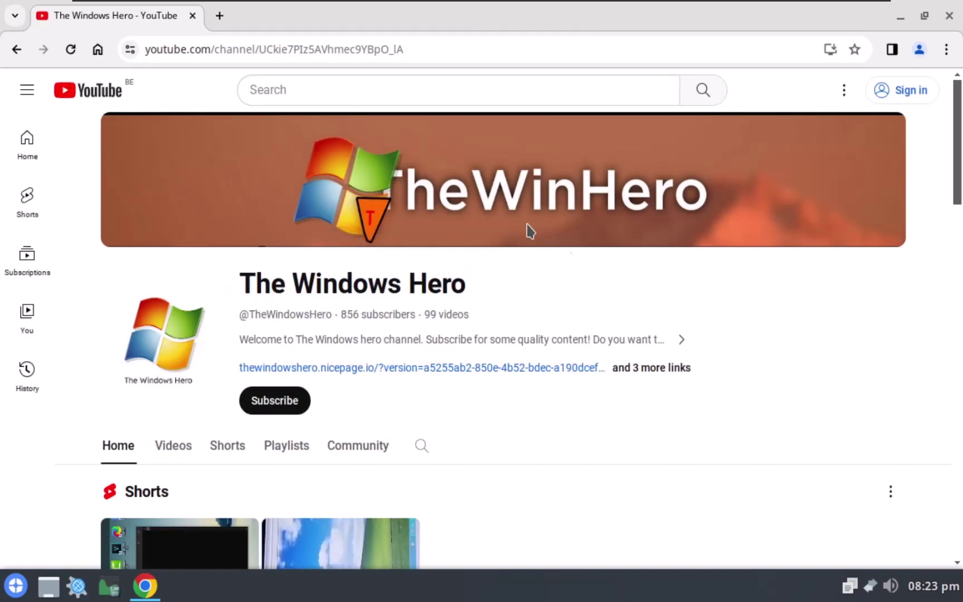
Browse the channel's videos and open "Running Windows XP apps on Linux using wine!"
{"action": "left_click", "coordinate": [173, 446]}
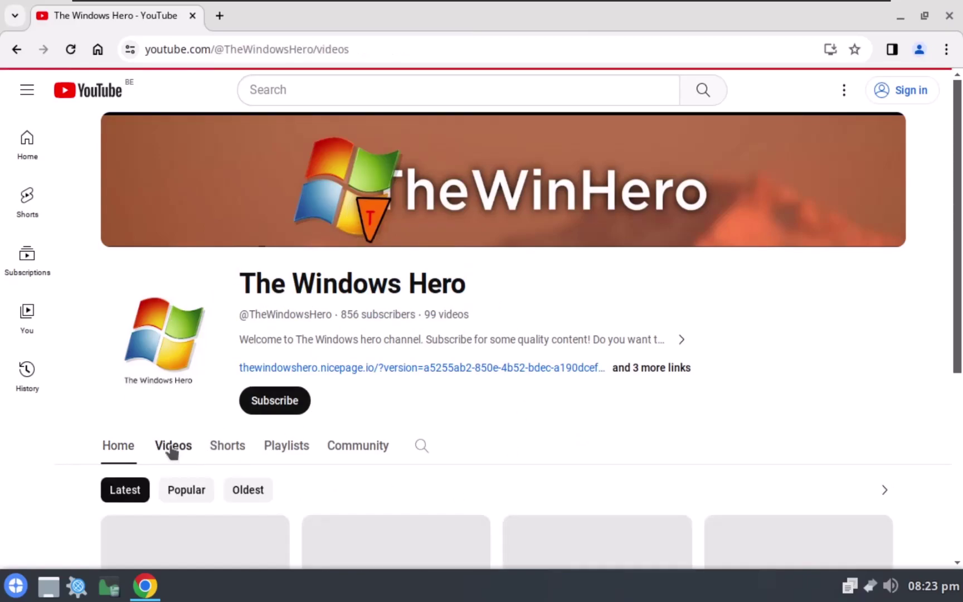
{"action": "scroll", "coordinate": [560, 286], "scroll_direction": "down", "scroll_amount": 2}
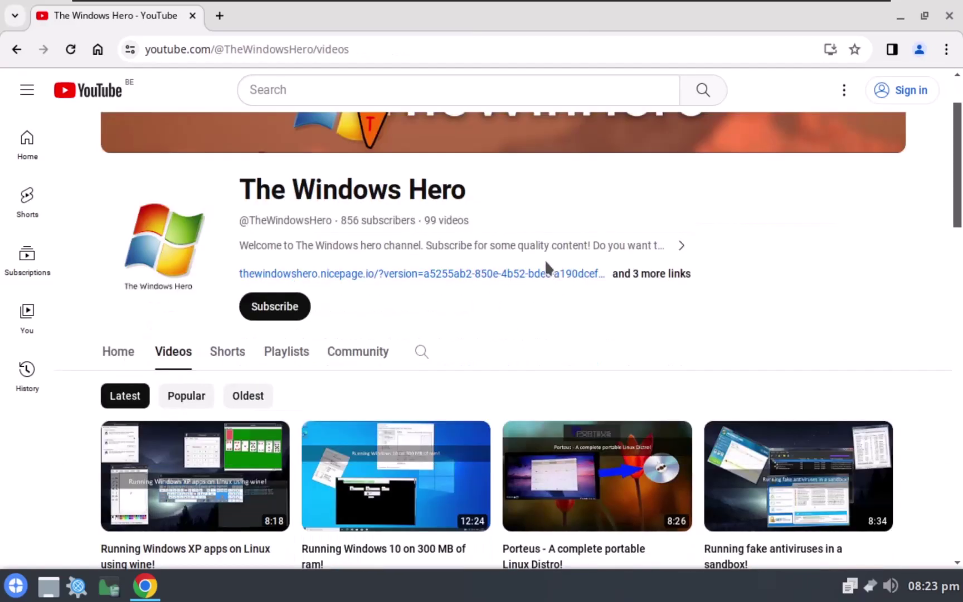
{"action": "scroll", "coordinate": [363, 288], "scroll_direction": "down", "scroll_amount": 2}
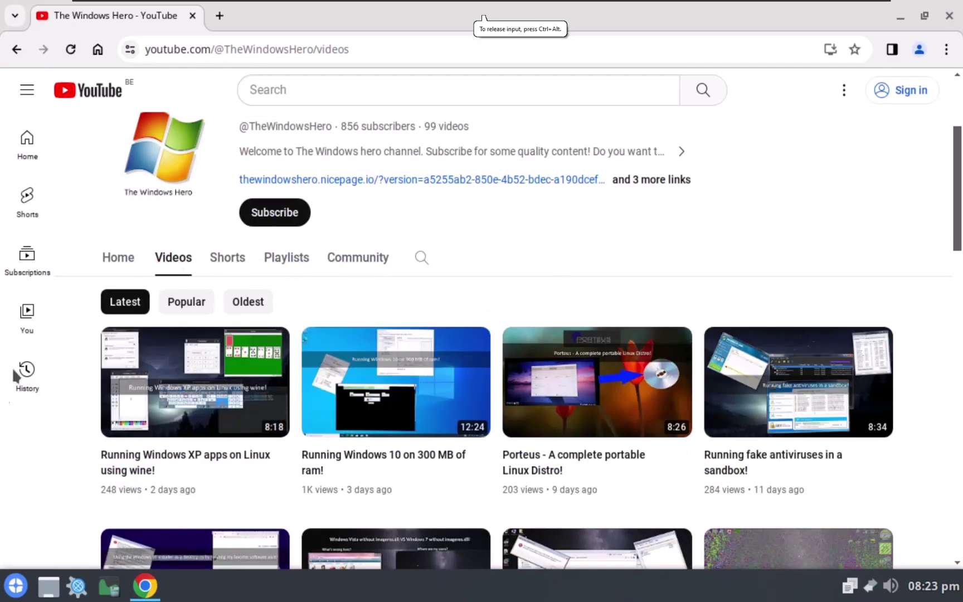
{"action": "scroll", "coordinate": [315, 165], "scroll_direction": "down", "scroll_amount": 2}
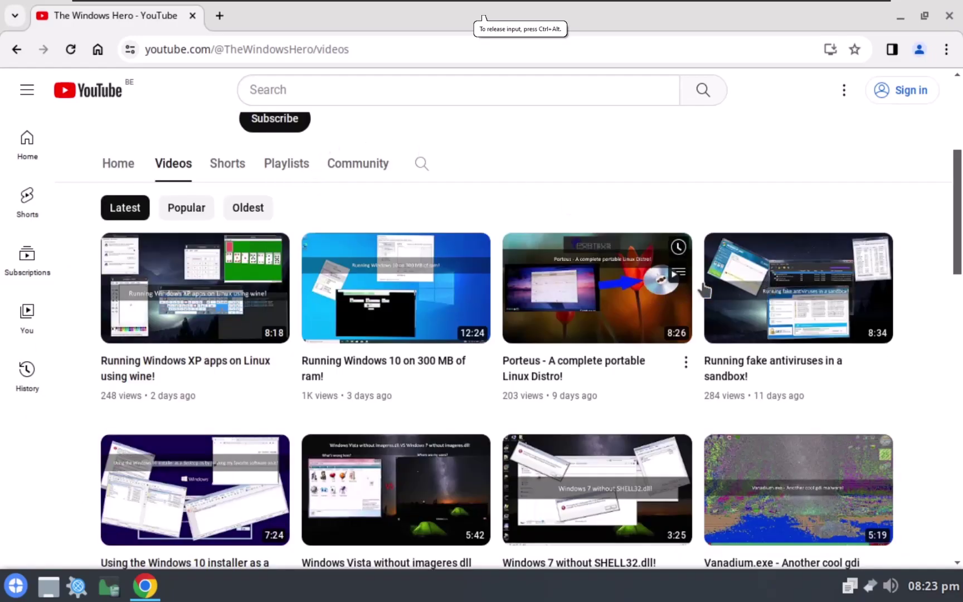
{"action": "scroll", "coordinate": [626, 157], "scroll_direction": "down", "scroll_amount": 2}
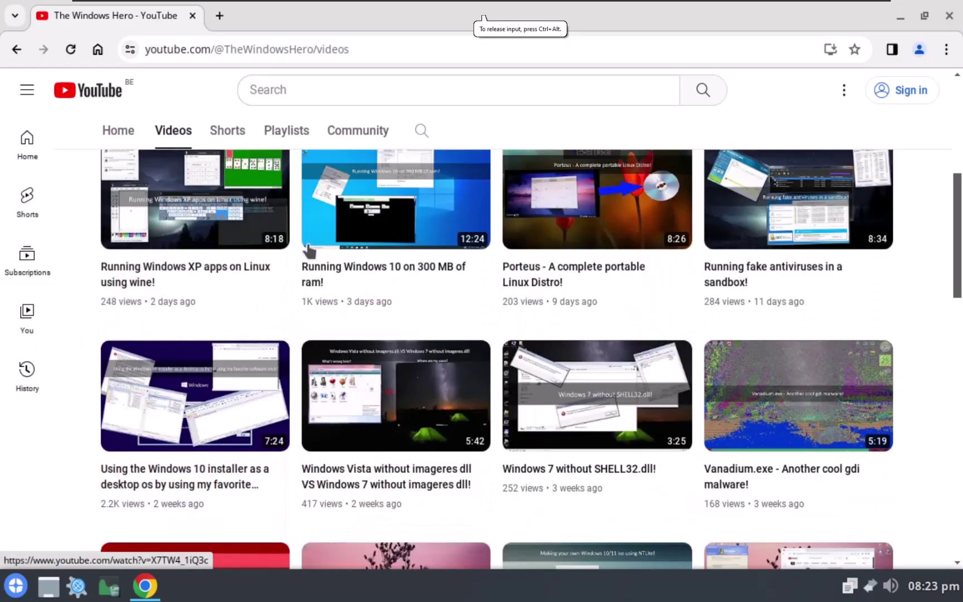
{"action": "scroll", "coordinate": [310, 251], "scroll_direction": "up", "scroll_amount": 2}
{"action": "left_click", "coordinate": [248, 216]}
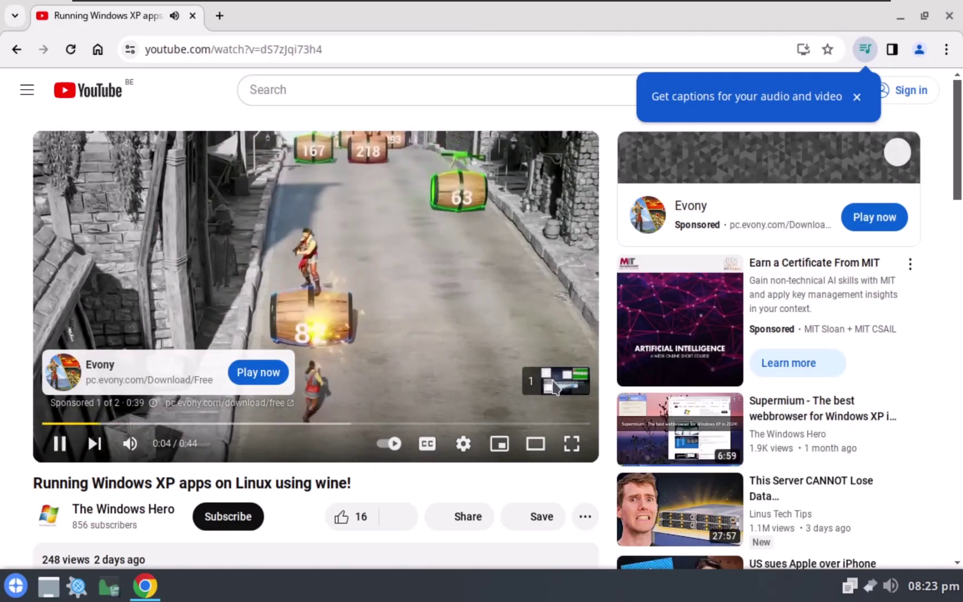
Move past the advert, raise the system volume while the video plays, and pause the video before closing Chrome
{"action": "left_click", "coordinate": [552, 381]}
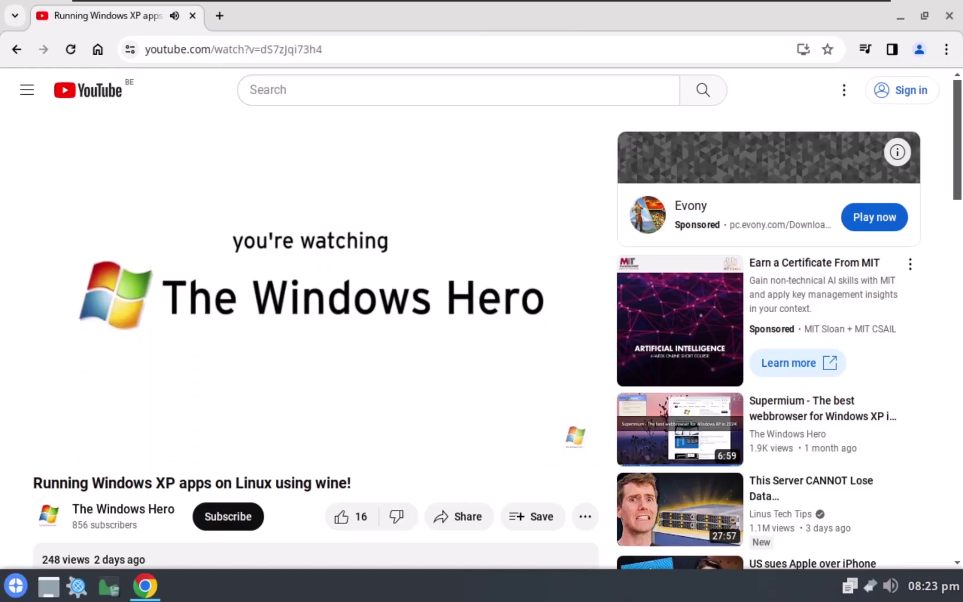
{"action": "left_click", "coordinate": [891, 590]}
{"action": "left_click_drag", "start_coordinate": [890, 550], "coordinate": [887, 496]}
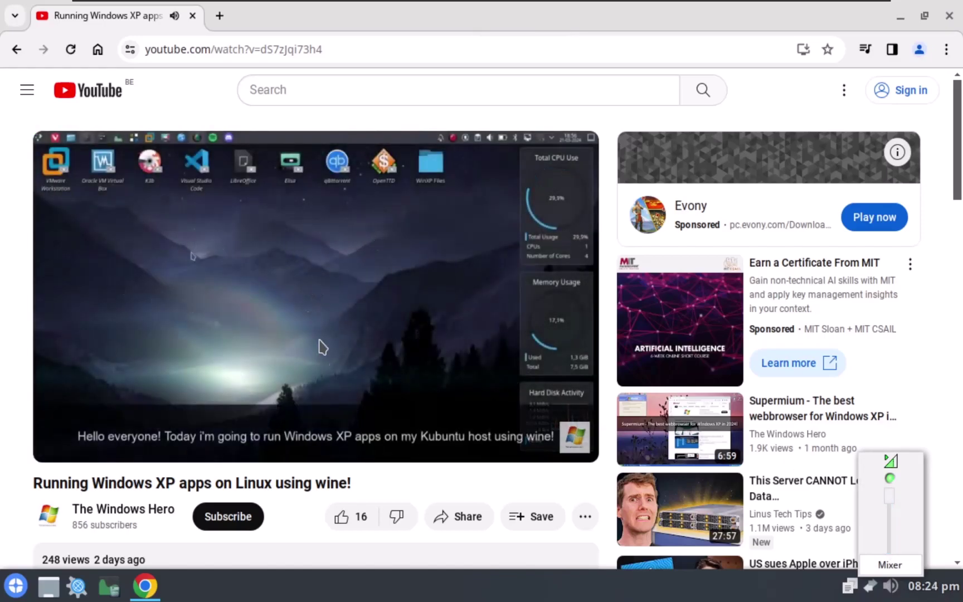
{"action": "left_click", "coordinate": [353, 438]}
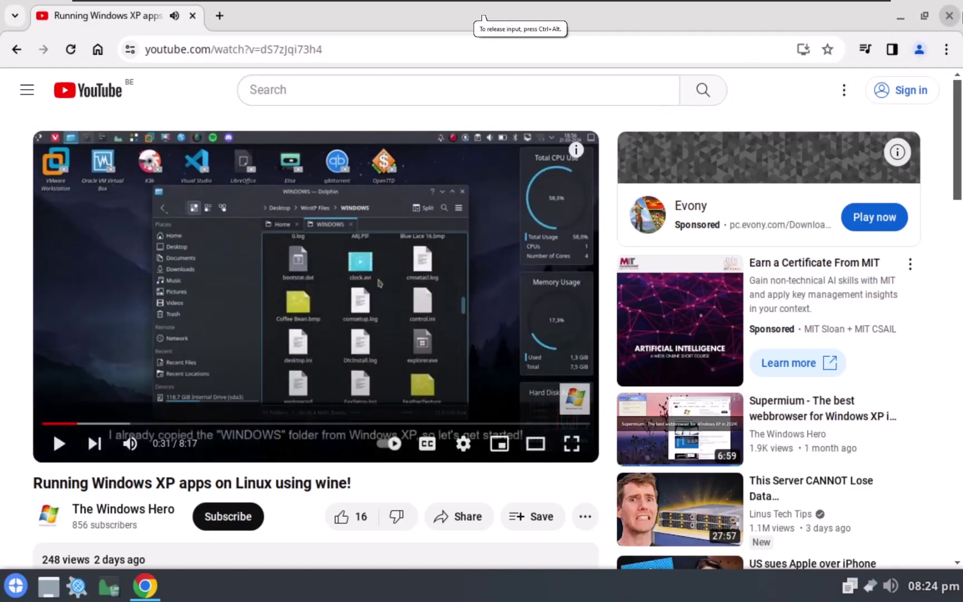
{"action": "left_click", "coordinate": [951, 16]}
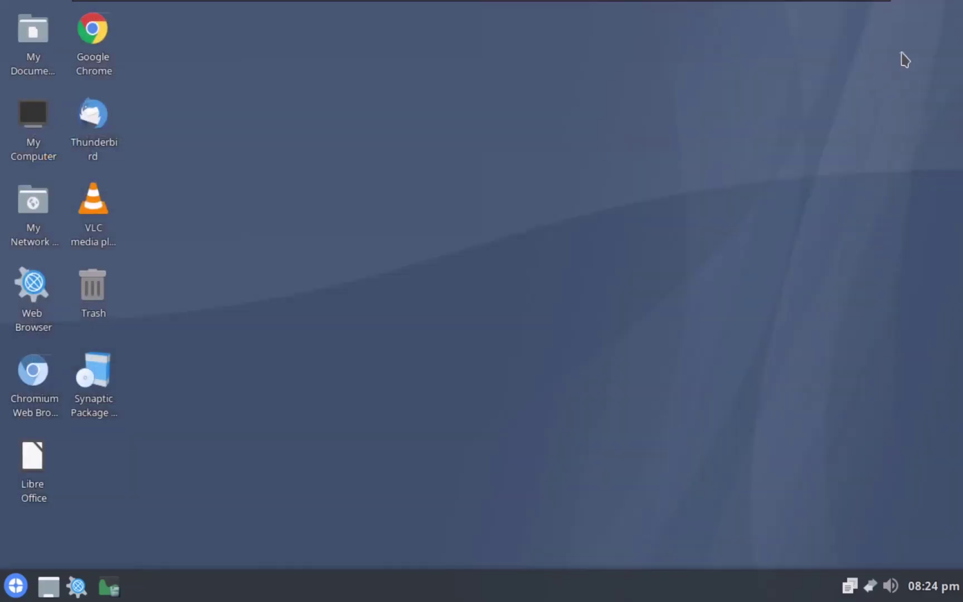
Browse the installed programs in the application launcher and open the Konsole terminal
{"action": "left_click", "coordinate": [16, 586]}
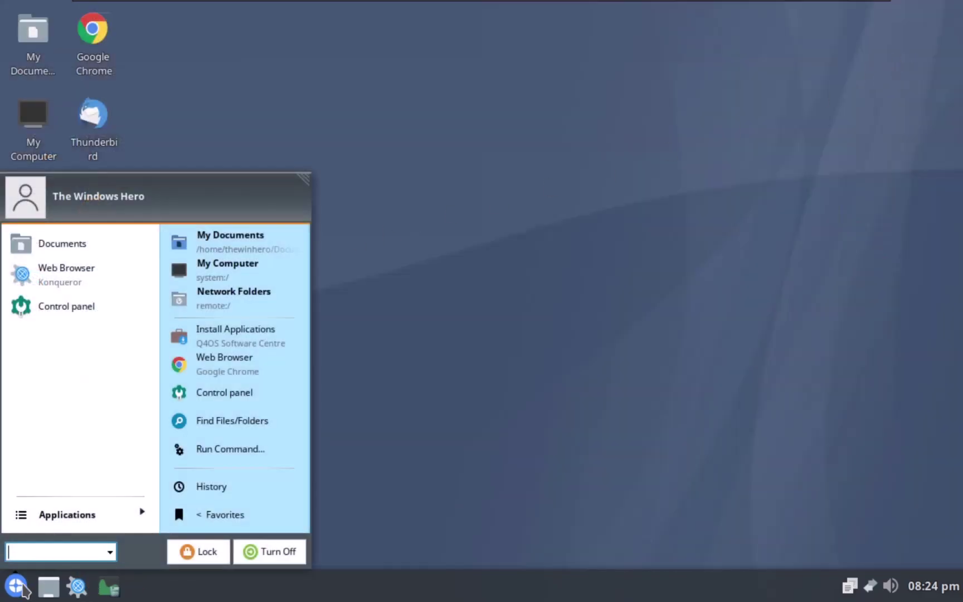
{"action": "left_click", "coordinate": [56, 512]}
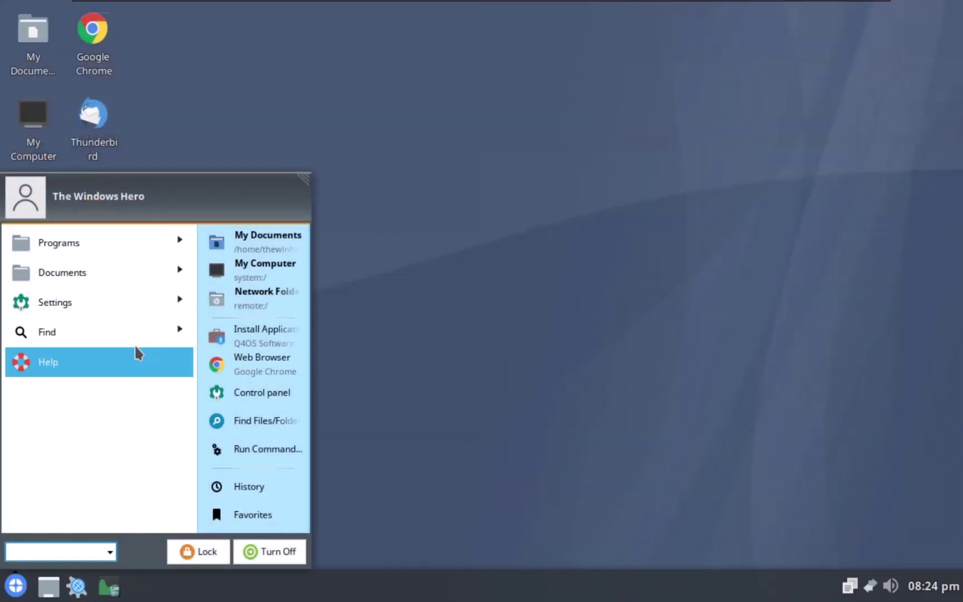
{"action": "left_click", "coordinate": [181, 247]}
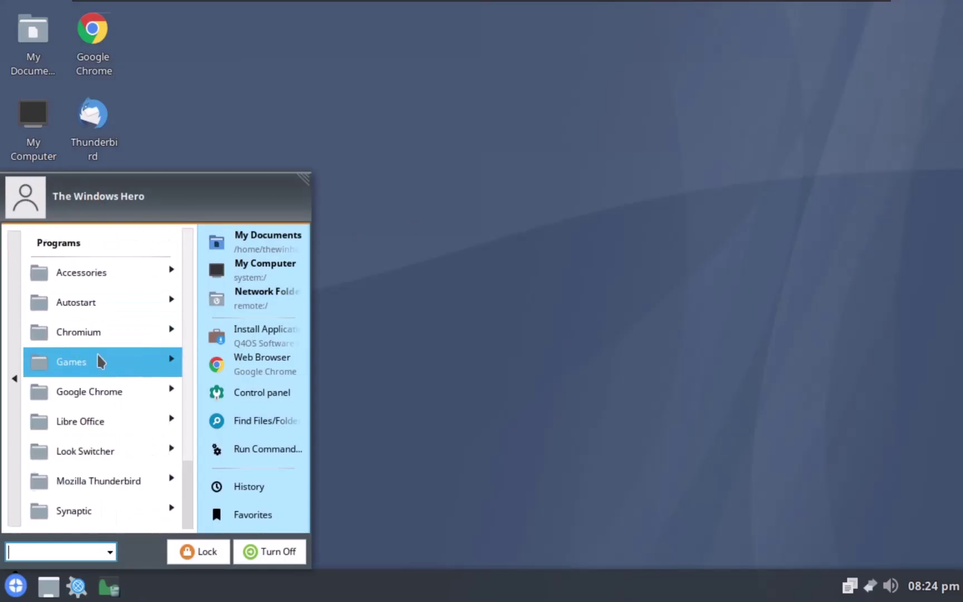
{"action": "scroll", "coordinate": [97, 368], "scroll_direction": "down", "scroll_amount": 1}
{"action": "left_click", "coordinate": [108, 513]}
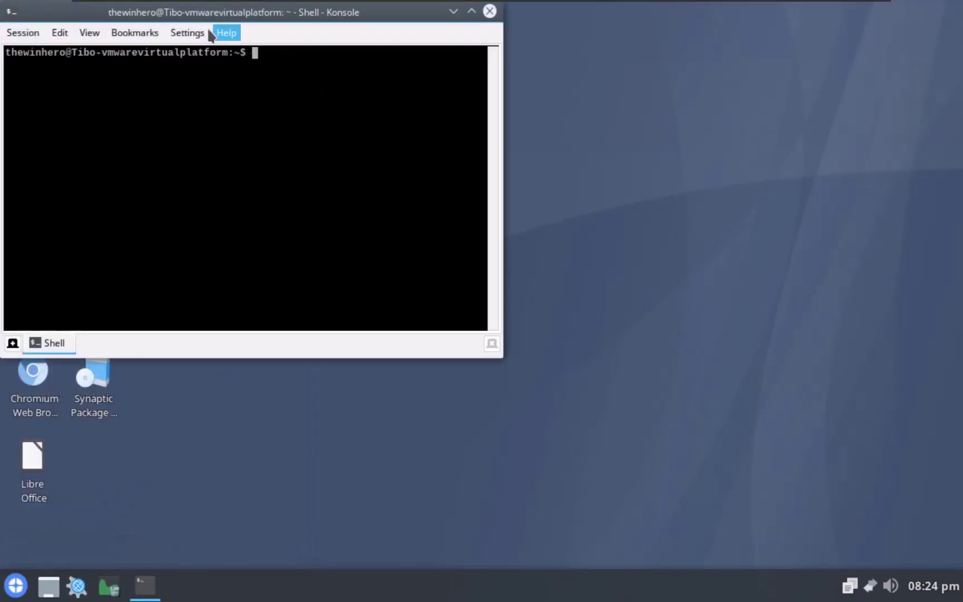
Move the terminal window toward the middle of the desktop and install neofetch with "sudo apt install neofetch", accepting the installation
{"action": "left_click_drag", "start_coordinate": [159, 12], "coordinate": [424, 119]}
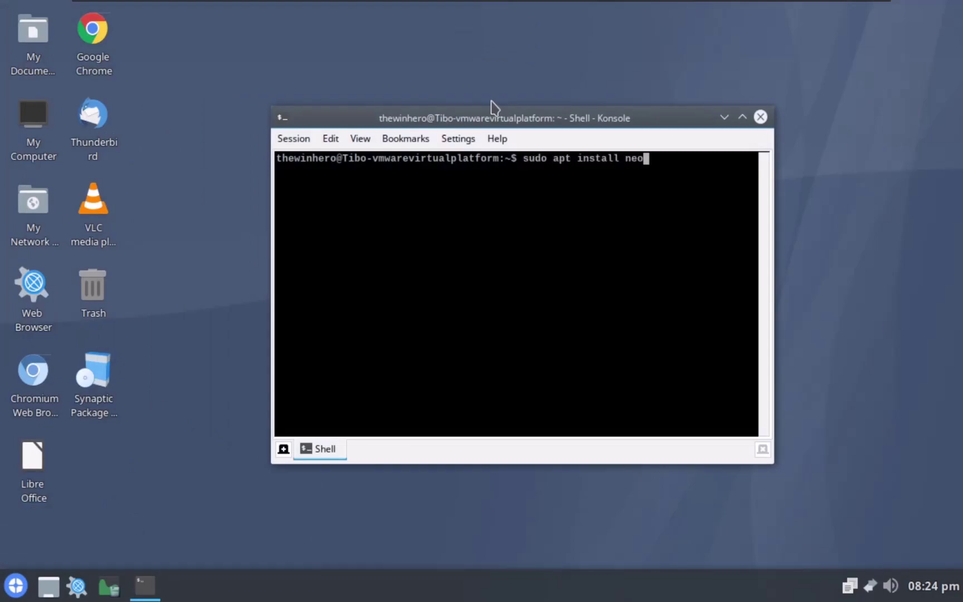
{"action": "key", "text": "Return"}
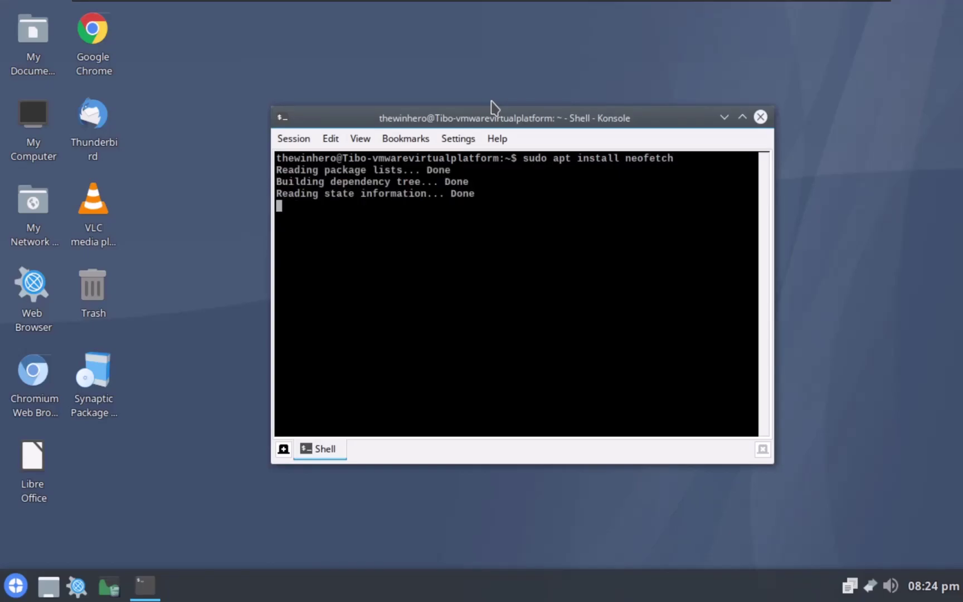
{"action": "type", "text": "y"}
{"action": "key", "text": "Return"}
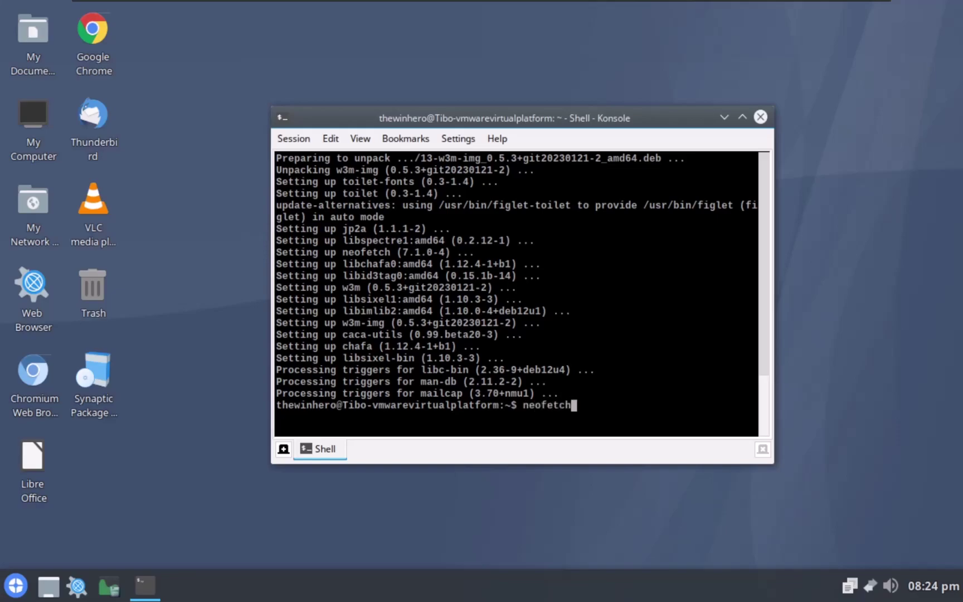
Run neofetch, examine the OS, host, kernel, shell, GPU and memory entries, and close the terminal
{"action": "key", "text": "Return"}
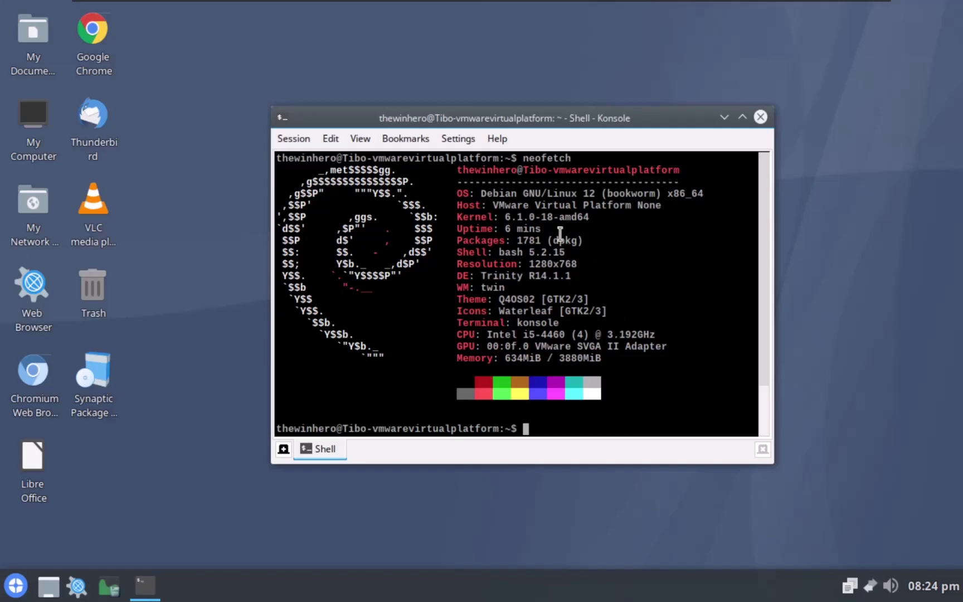
{"action": "left_click_drag", "start_coordinate": [483, 193], "coordinate": [697, 194]}
{"action": "left_click", "coordinate": [697, 194]}
{"action": "triple_click", "coordinate": [547, 205]}
{"action": "triple_click", "coordinate": [541, 217]}
{"action": "left_click", "coordinate": [541, 254]}
{"action": "left_click_drag", "start_coordinate": [654, 351], "coordinate": [451, 360]}
{"action": "left_click", "coordinate": [486, 363]}
{"action": "left_click", "coordinate": [600, 357], "text": "shift"}
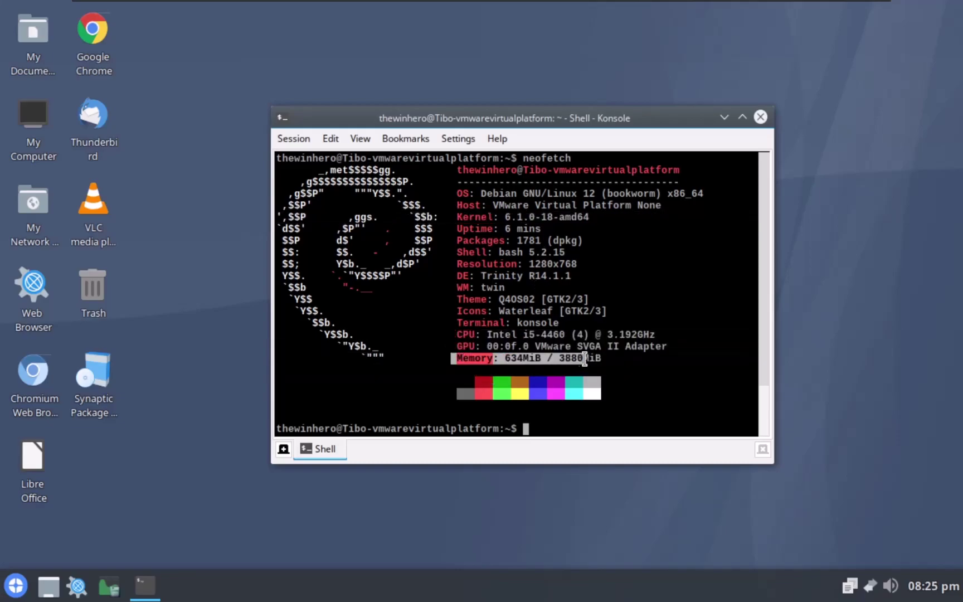
{"action": "left_click", "coordinate": [600, 359]}
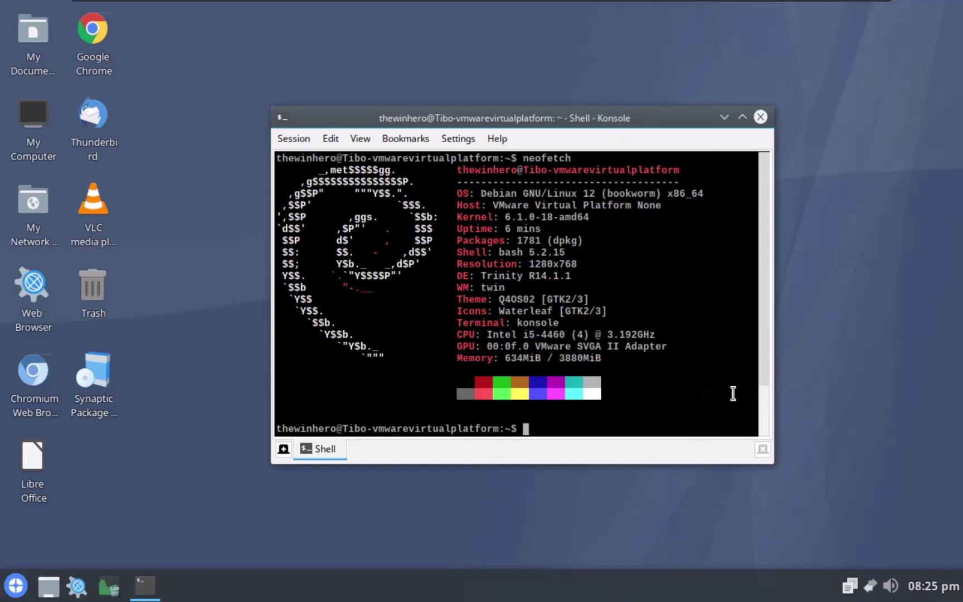
{"action": "left_click_drag", "start_coordinate": [368, 119], "coordinate": [394, 123]}
{"action": "left_click", "coordinate": [712, 115]}
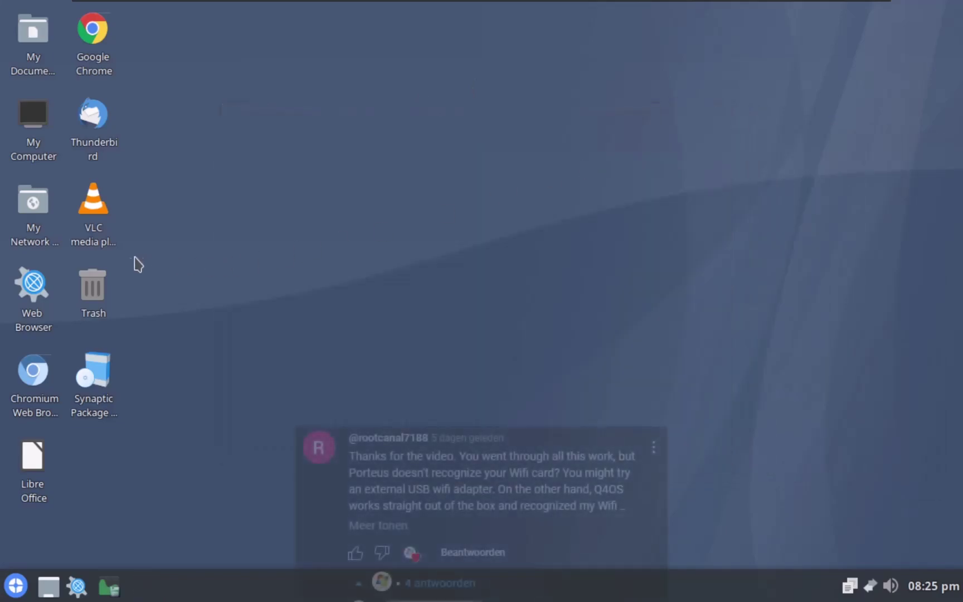
Launch the Chromium web browser from the desktop and test opening and closing an additional tab
{"action": "double_click", "coordinate": [40, 373]}
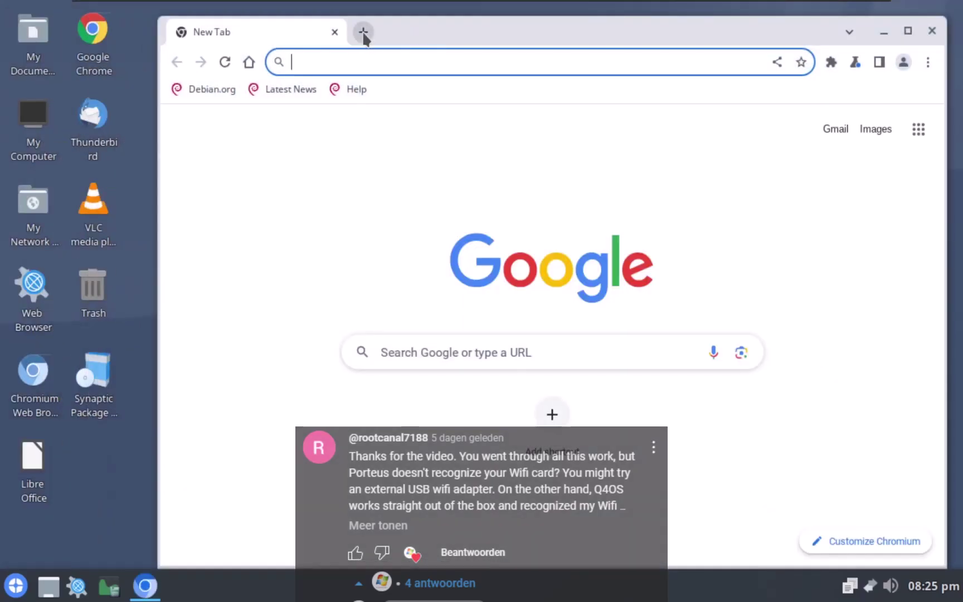
{"action": "left_click", "coordinate": [364, 32]}
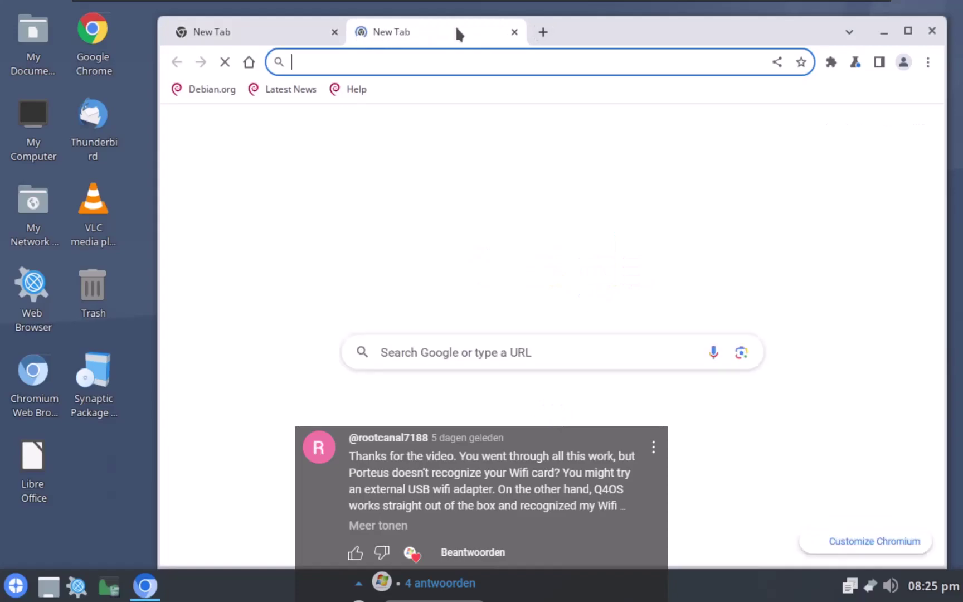
{"action": "left_click", "coordinate": [514, 33]}
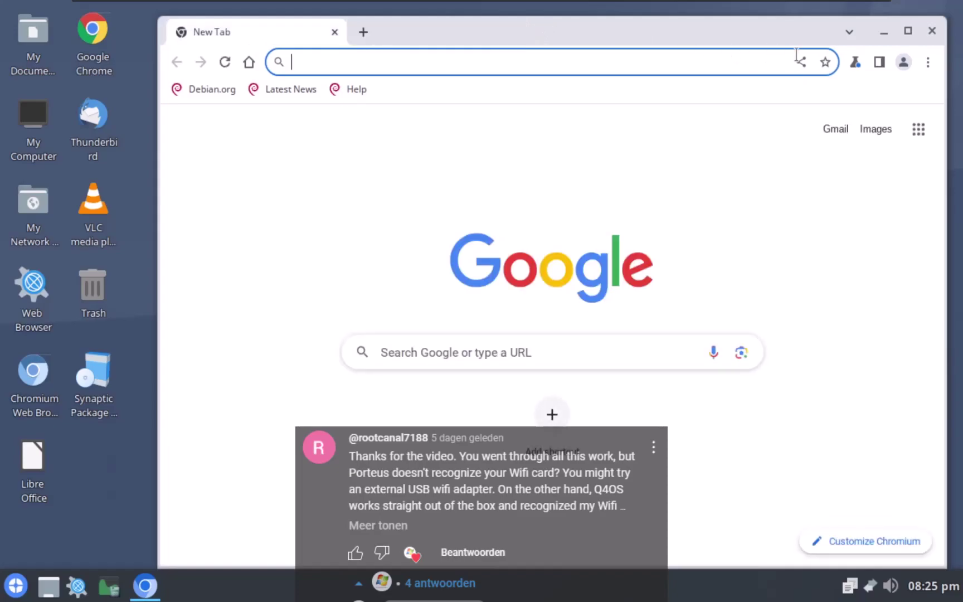
Open Chromium's settings page and look through its categories
{"action": "left_click", "coordinate": [927, 62]}
{"action": "left_click", "coordinate": [764, 381]}
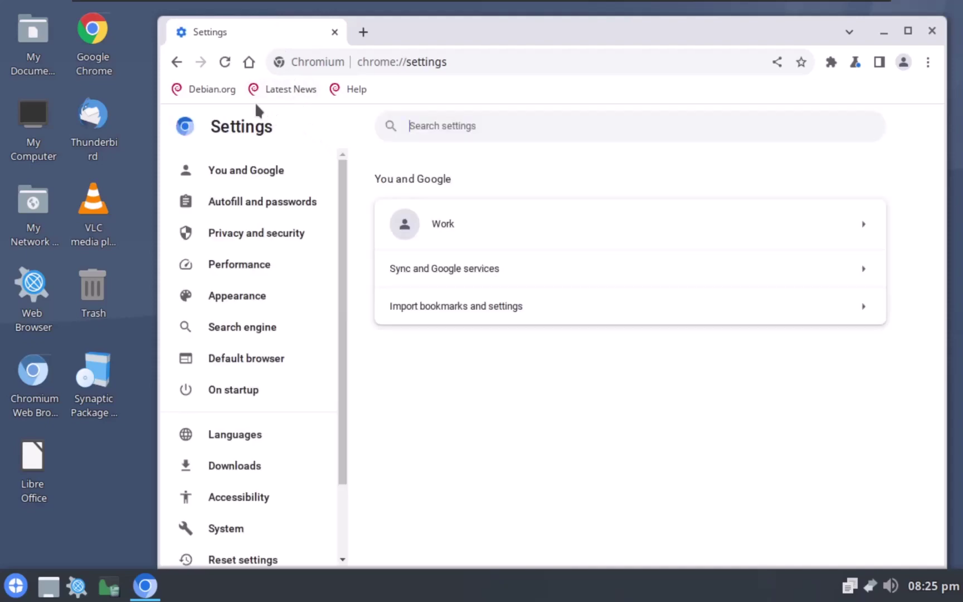
{"action": "scroll", "coordinate": [270, 284], "scroll_direction": "down", "scroll_amount": 1}
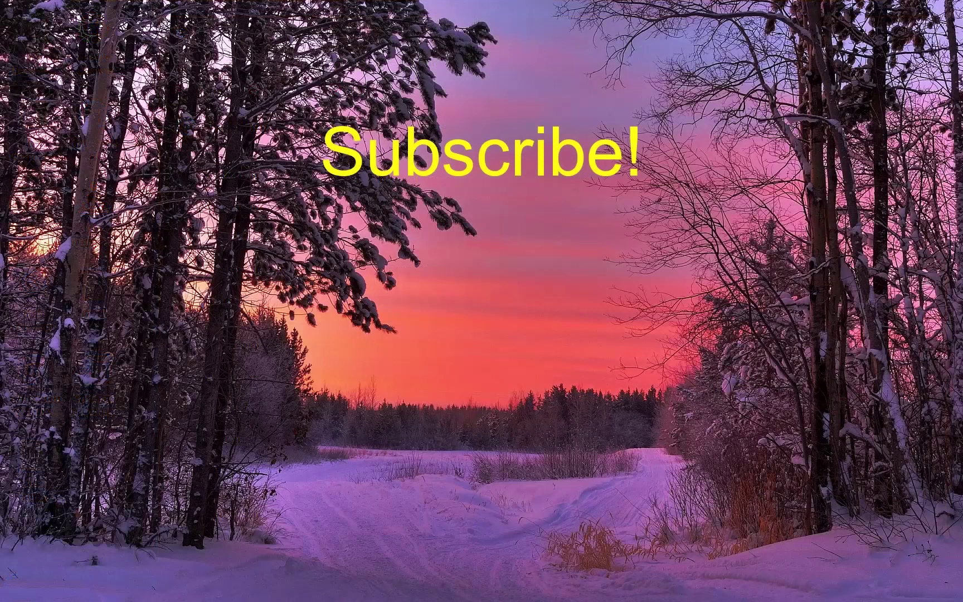